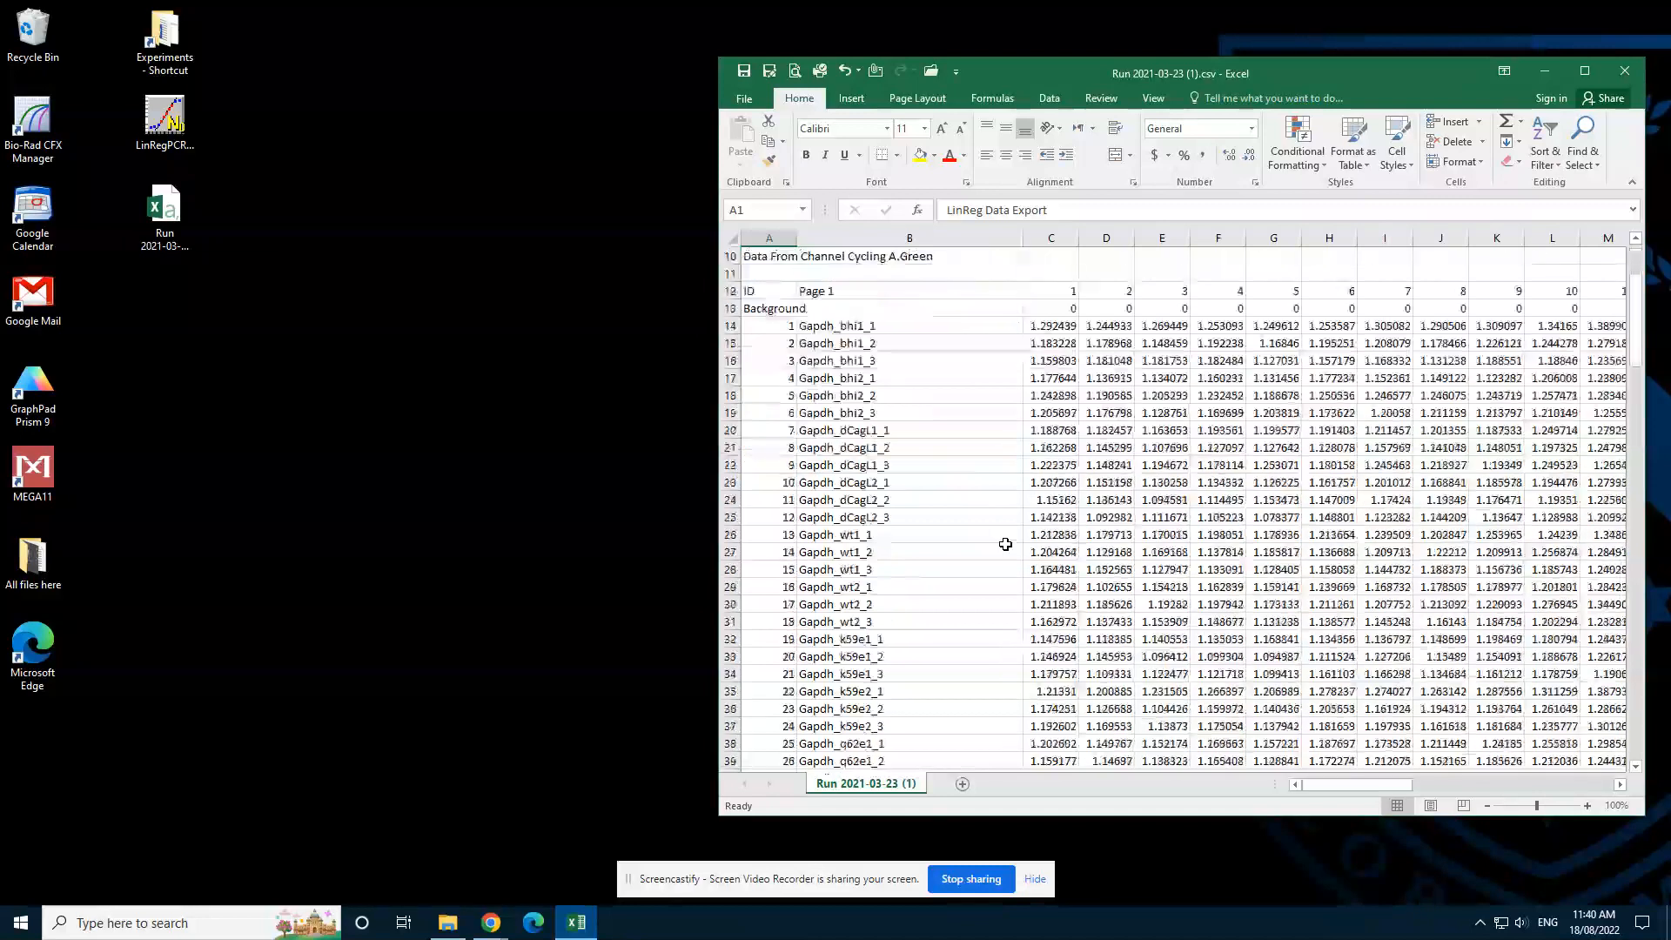
Start LinRegPCR from the desktop and place its window beside the run data worksheet.
scroll(997, 522, up, 12)
scroll(994, 503, up, 6)
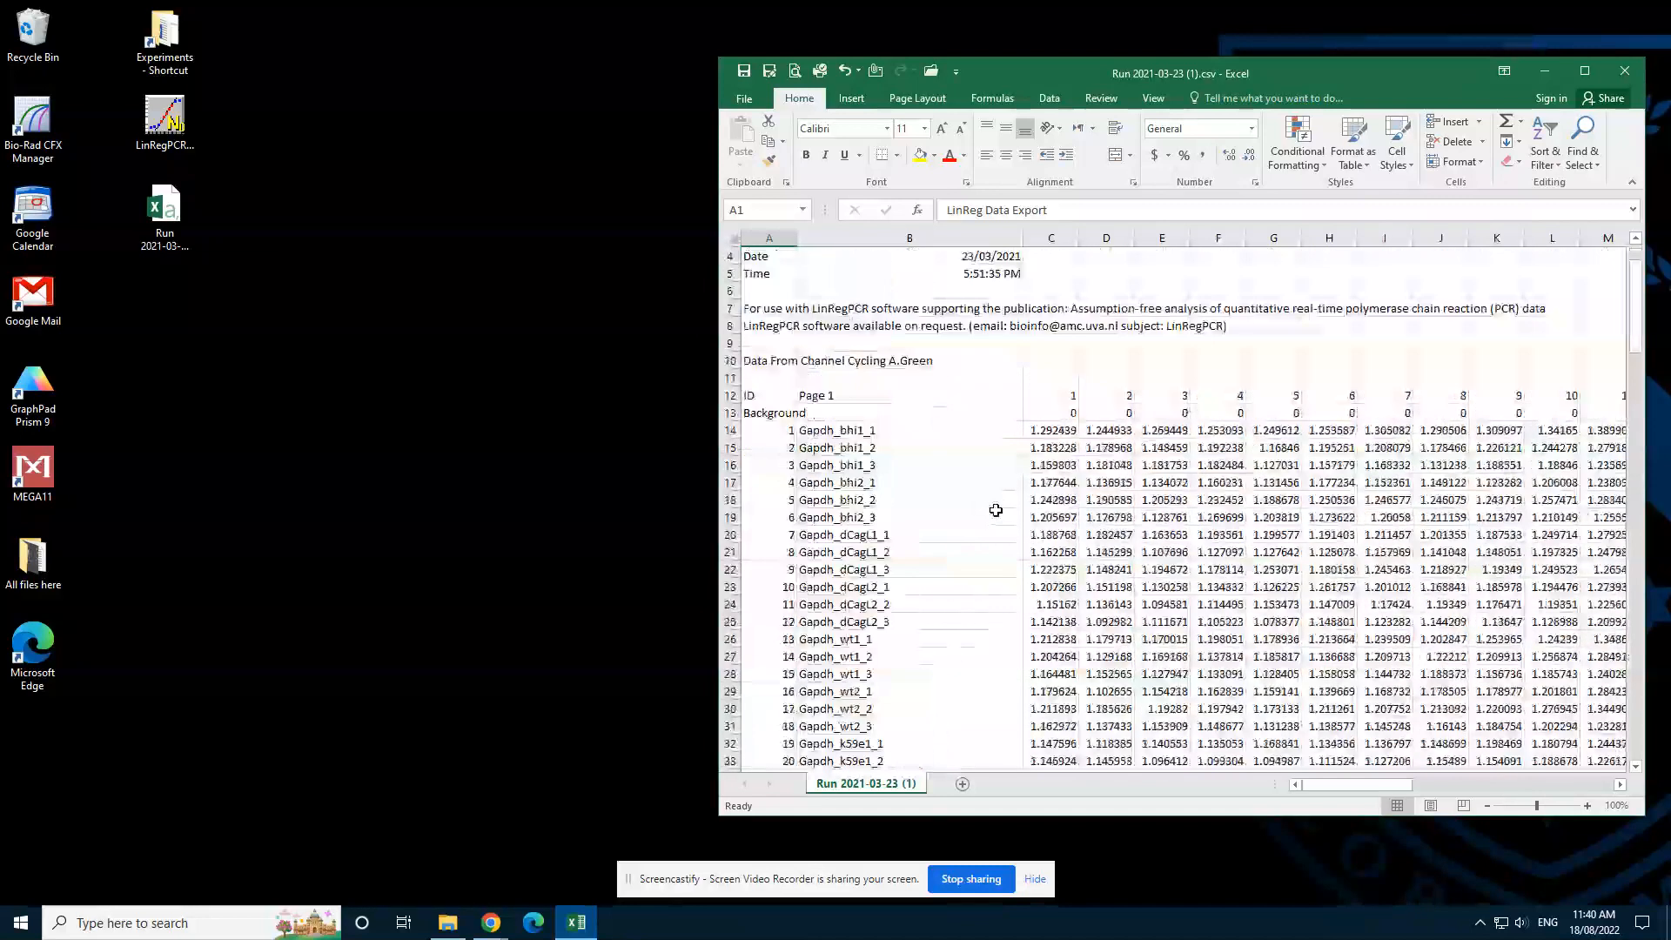
double_click(165, 120)
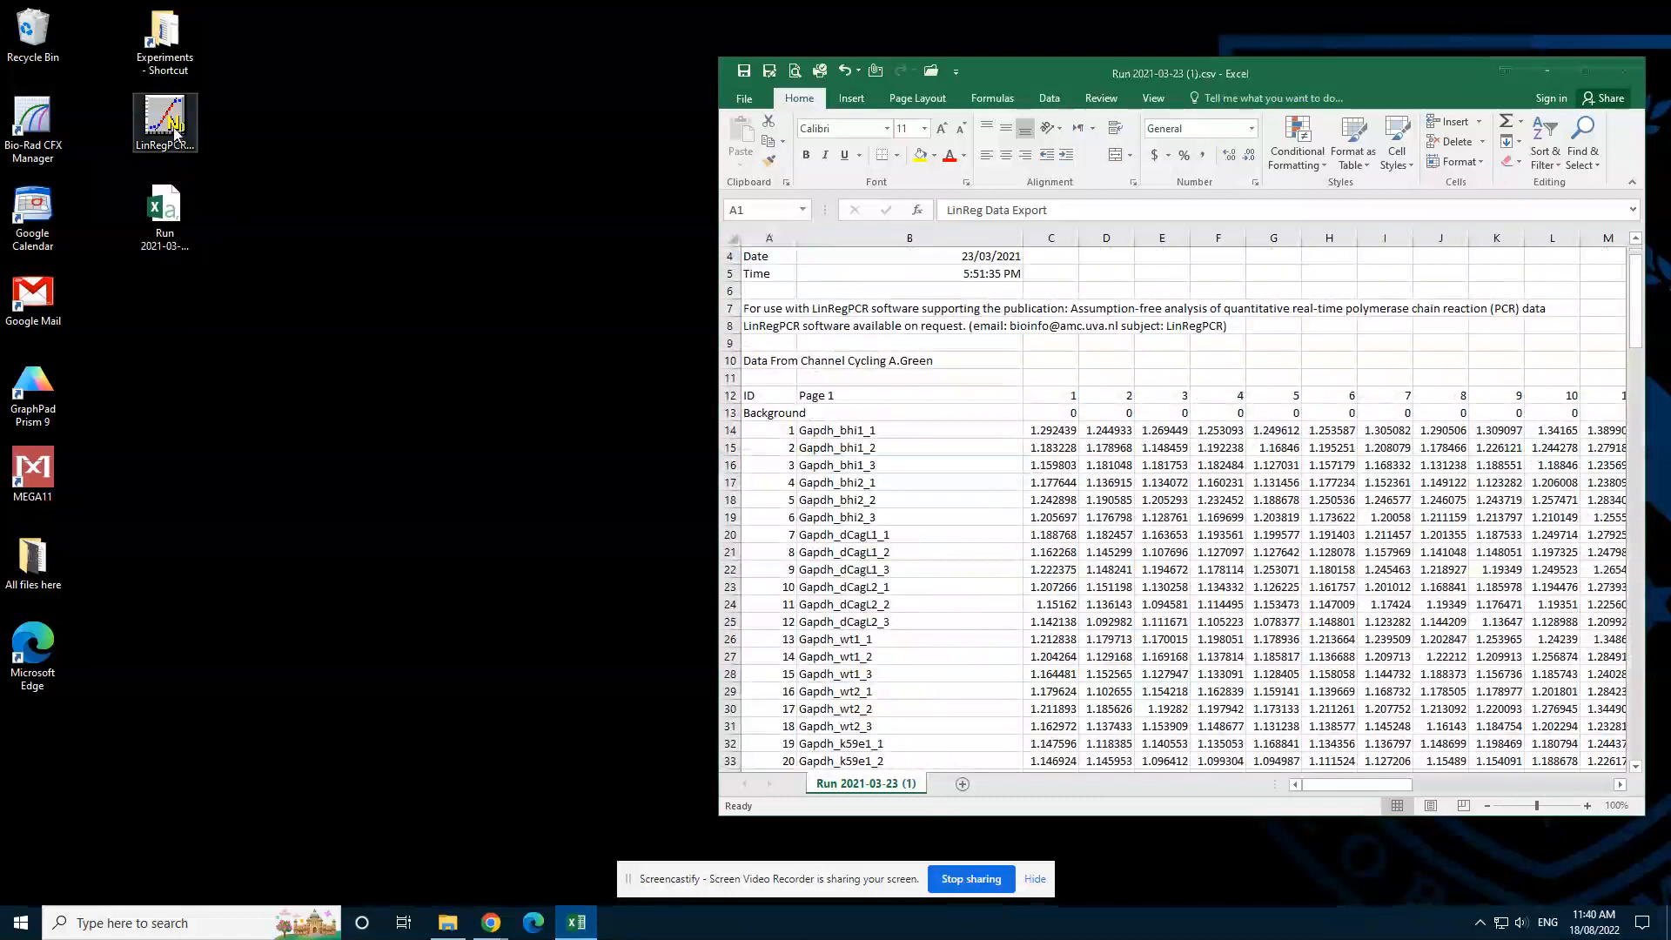
drag(807, 160, 456, 222)
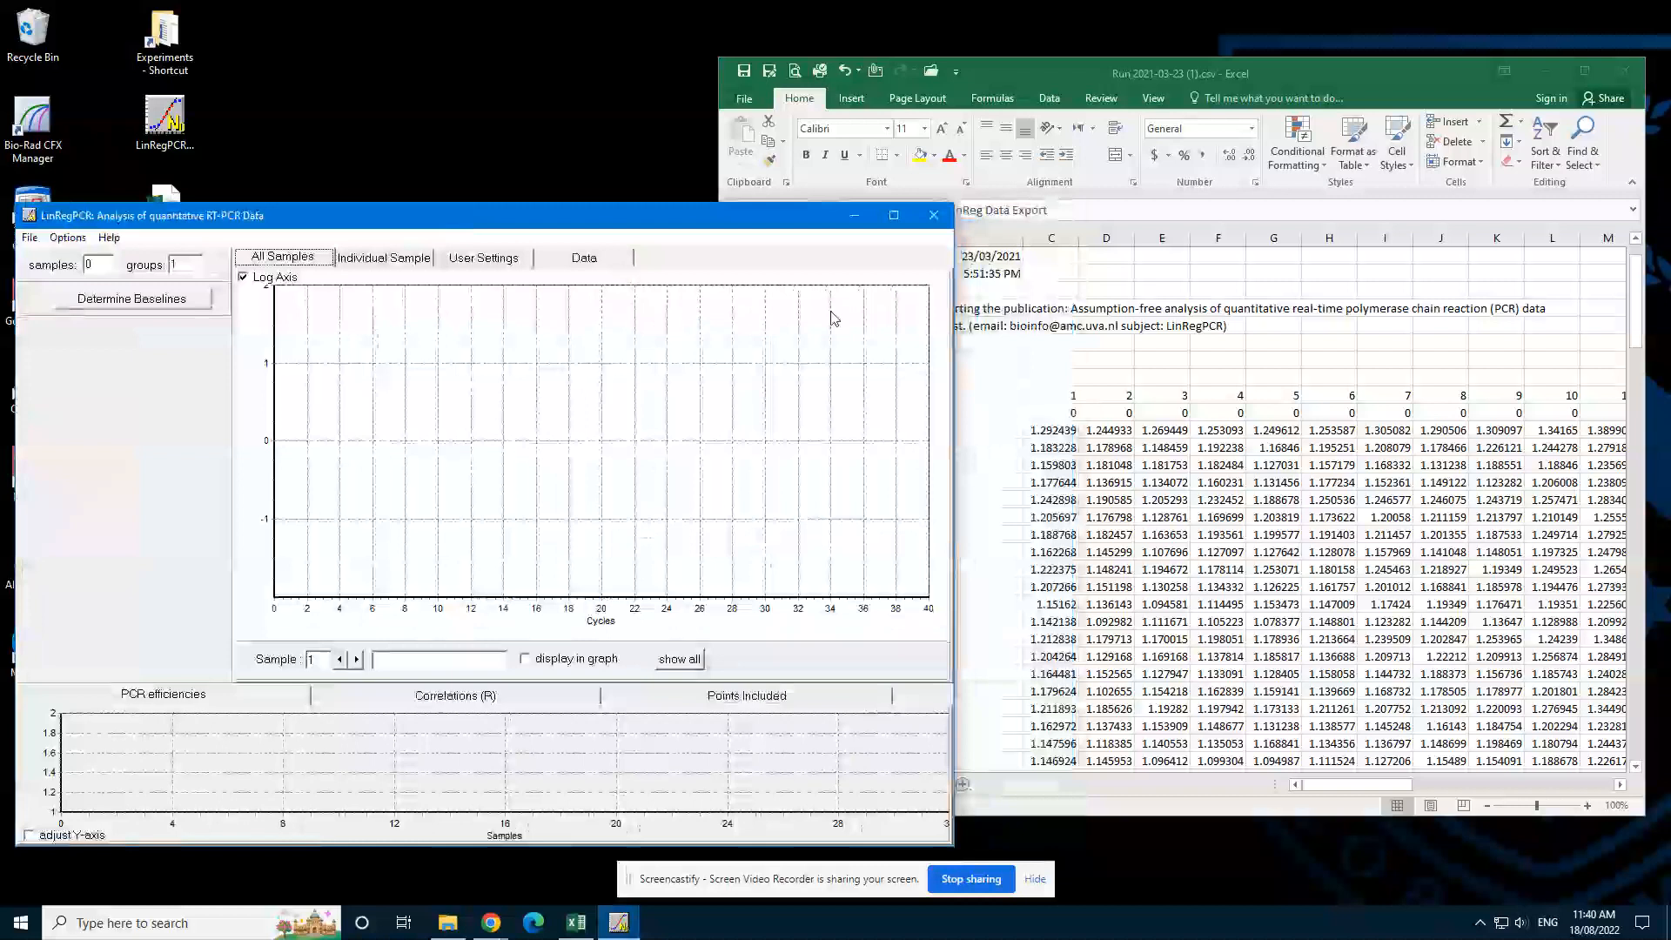
Start reading data from Excel into LinRegPCR, then move and narrow the import dialog so the worksheet can be seen.
click(30, 237)
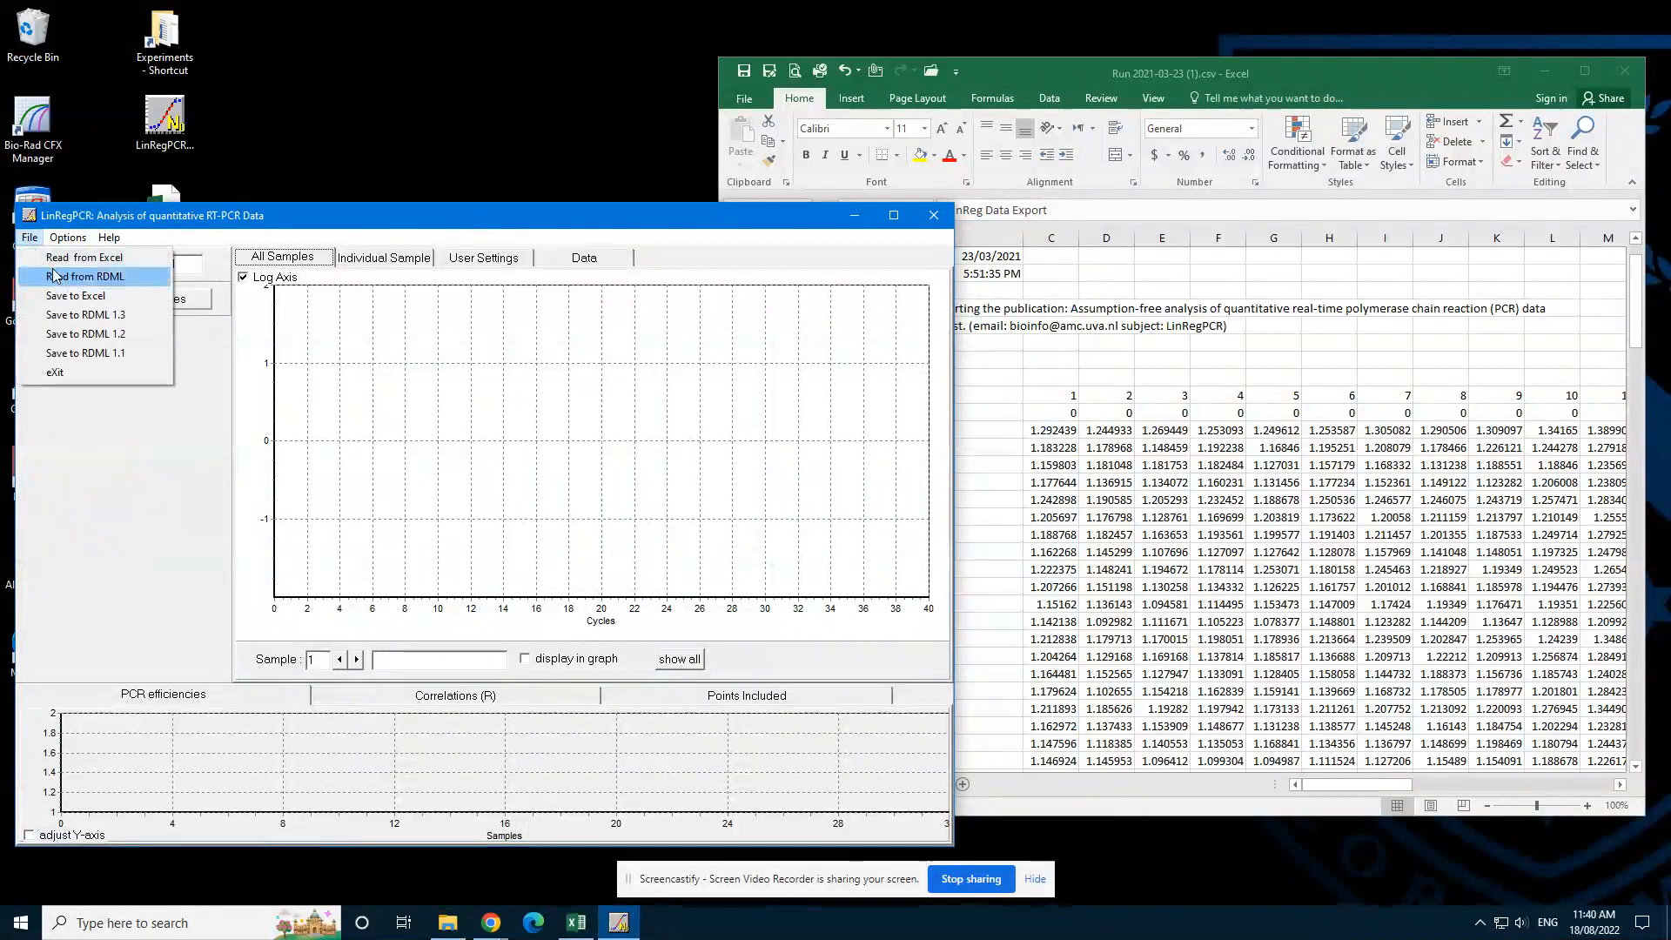
click(63, 261)
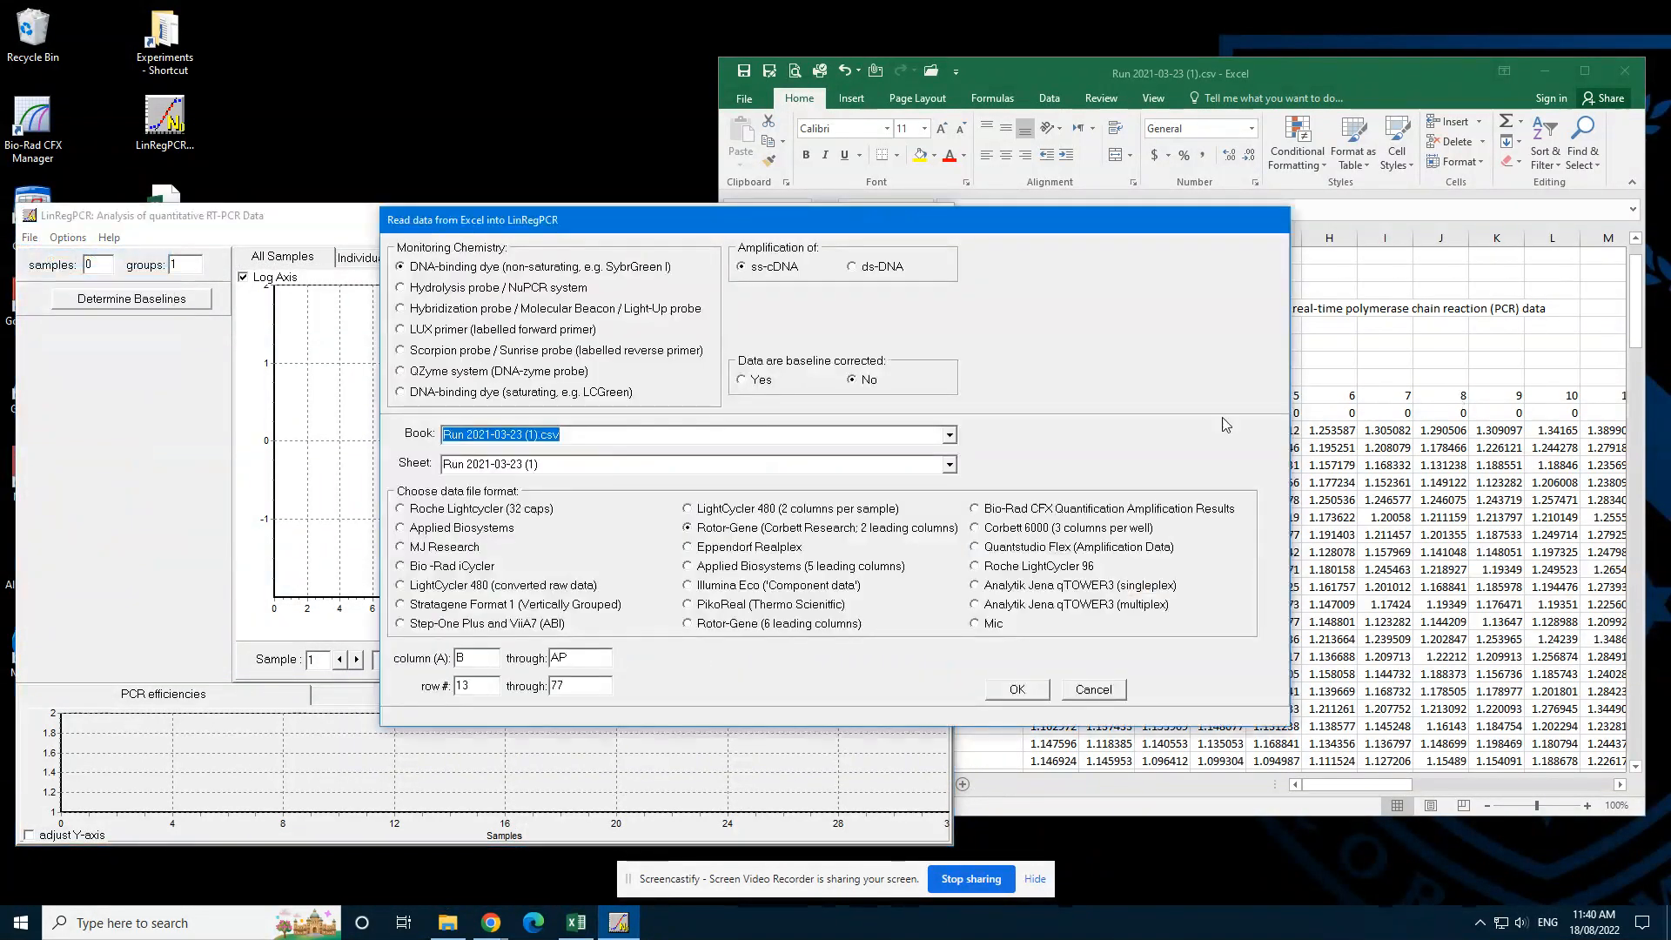
drag(1067, 232, 748, 245)
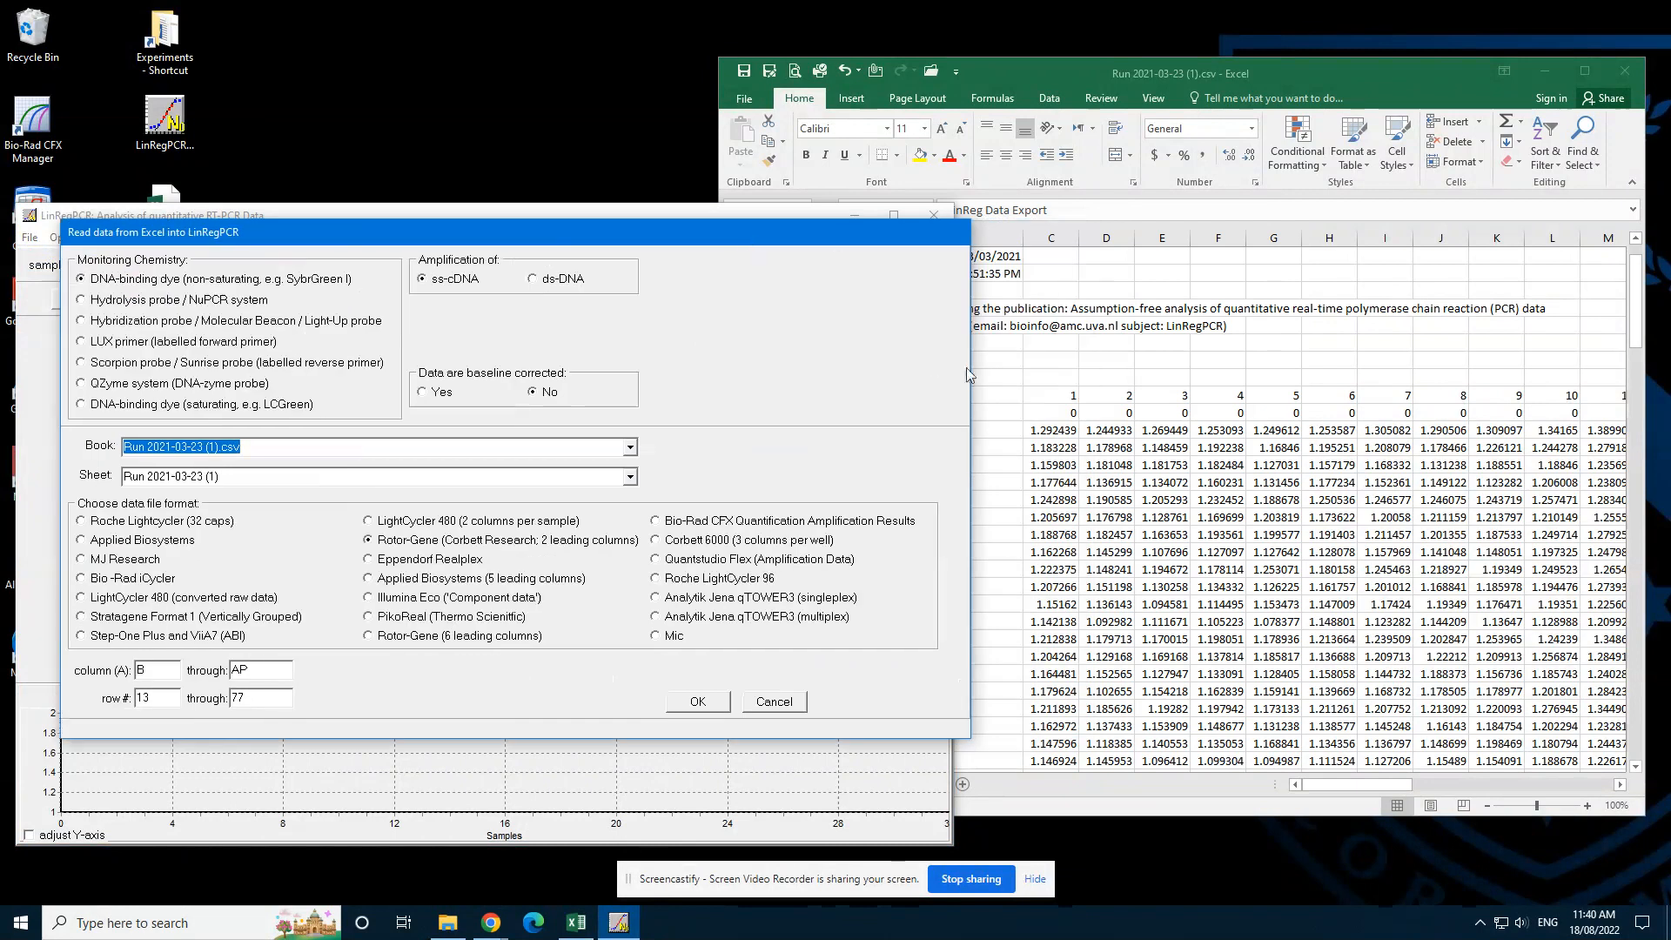
drag(971, 374, 807, 360)
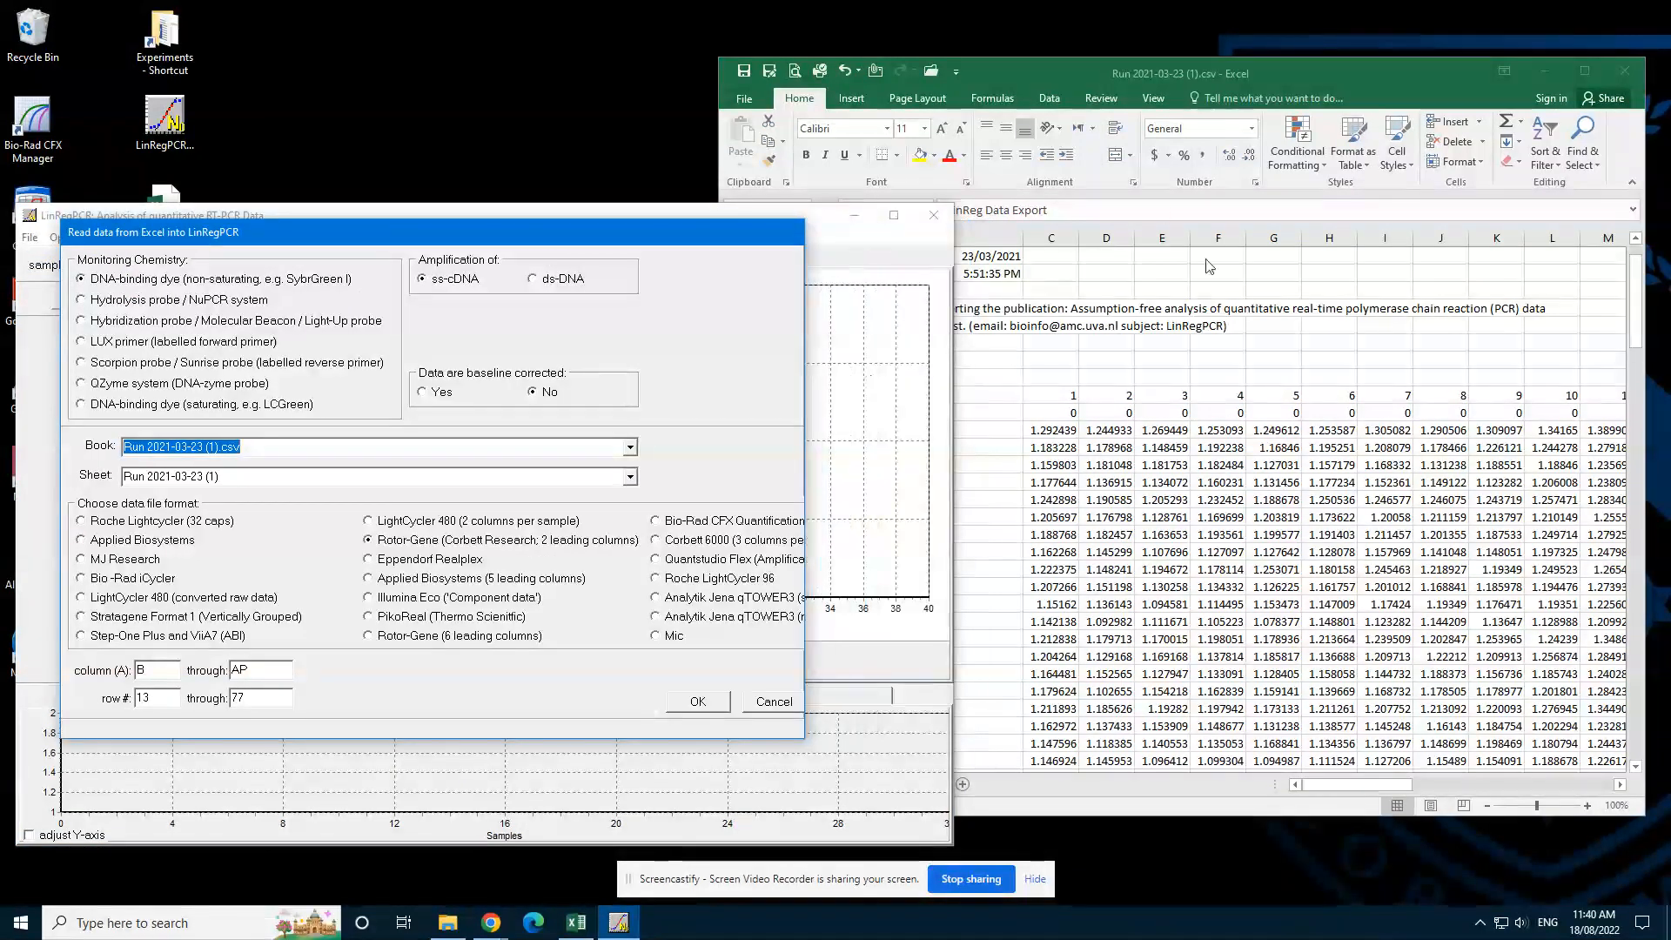
Check the import's column range B through AP against the first and last data columns in the worksheet.
click(1290, 73)
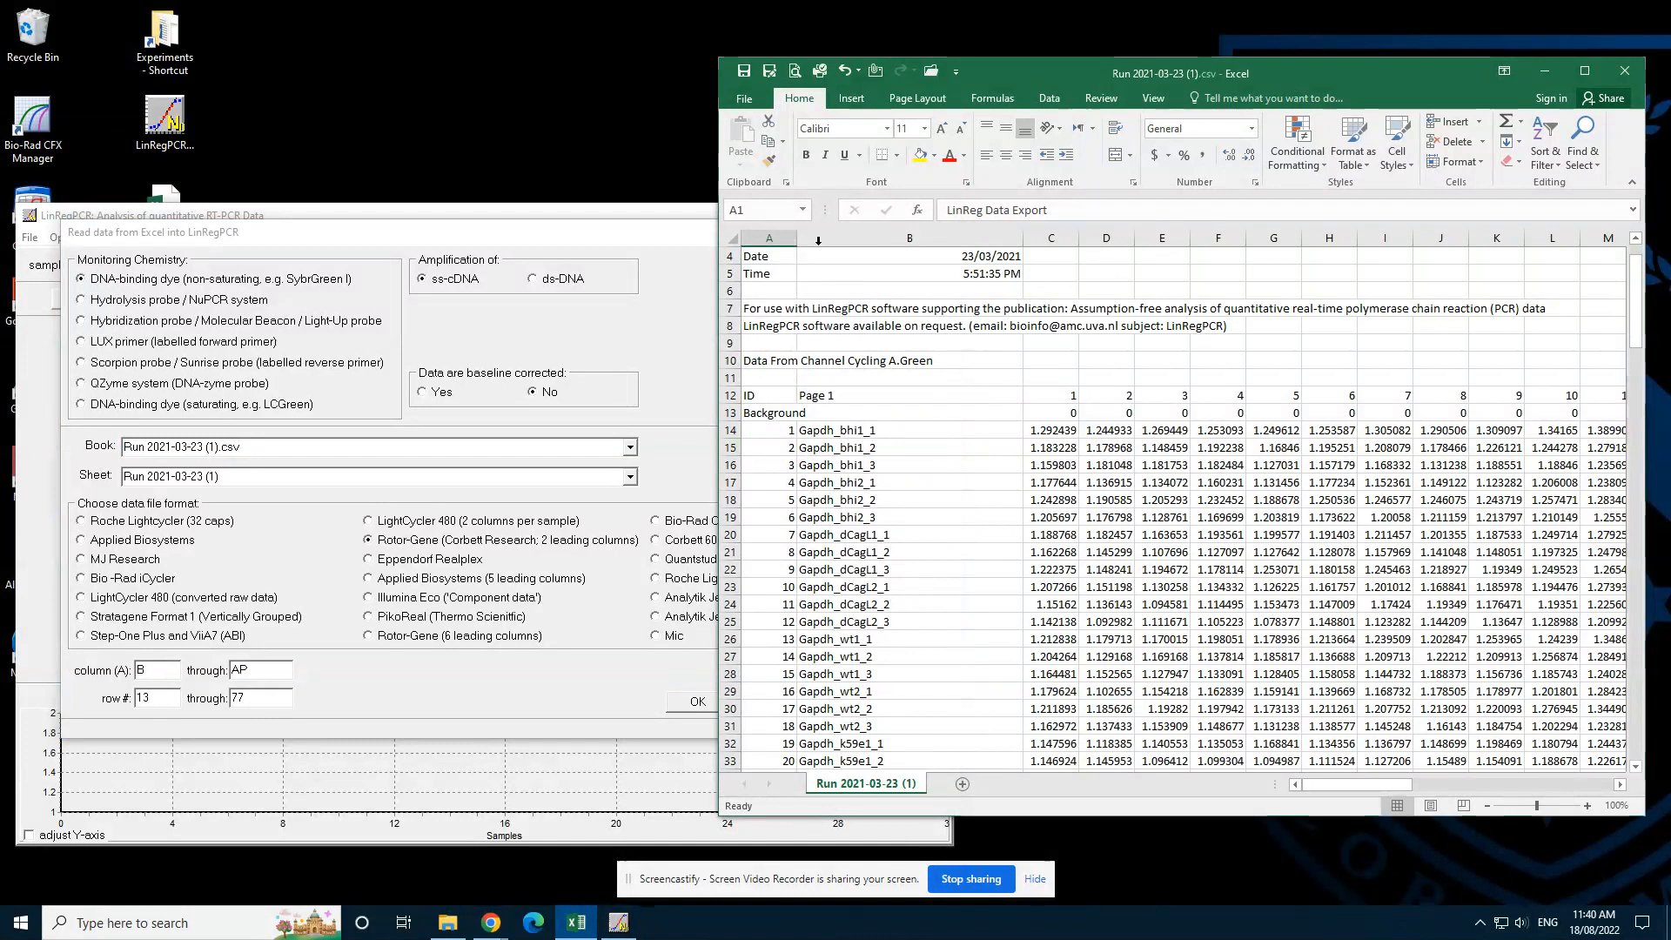
click(909, 237)
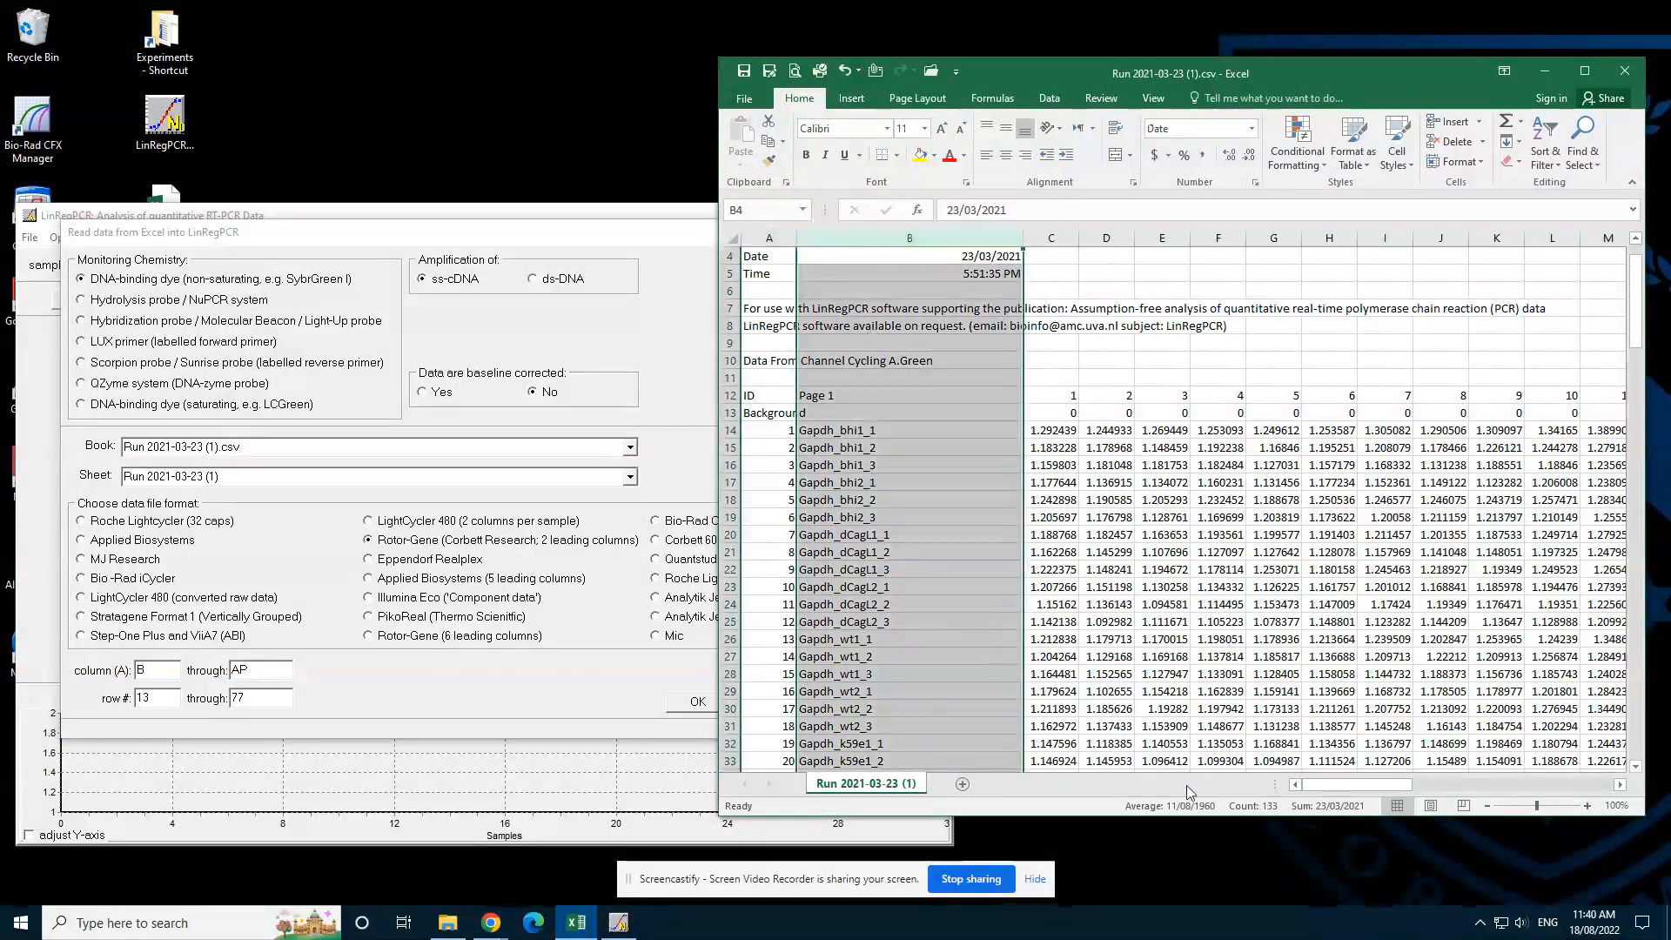
drag(1375, 781, 1607, 782)
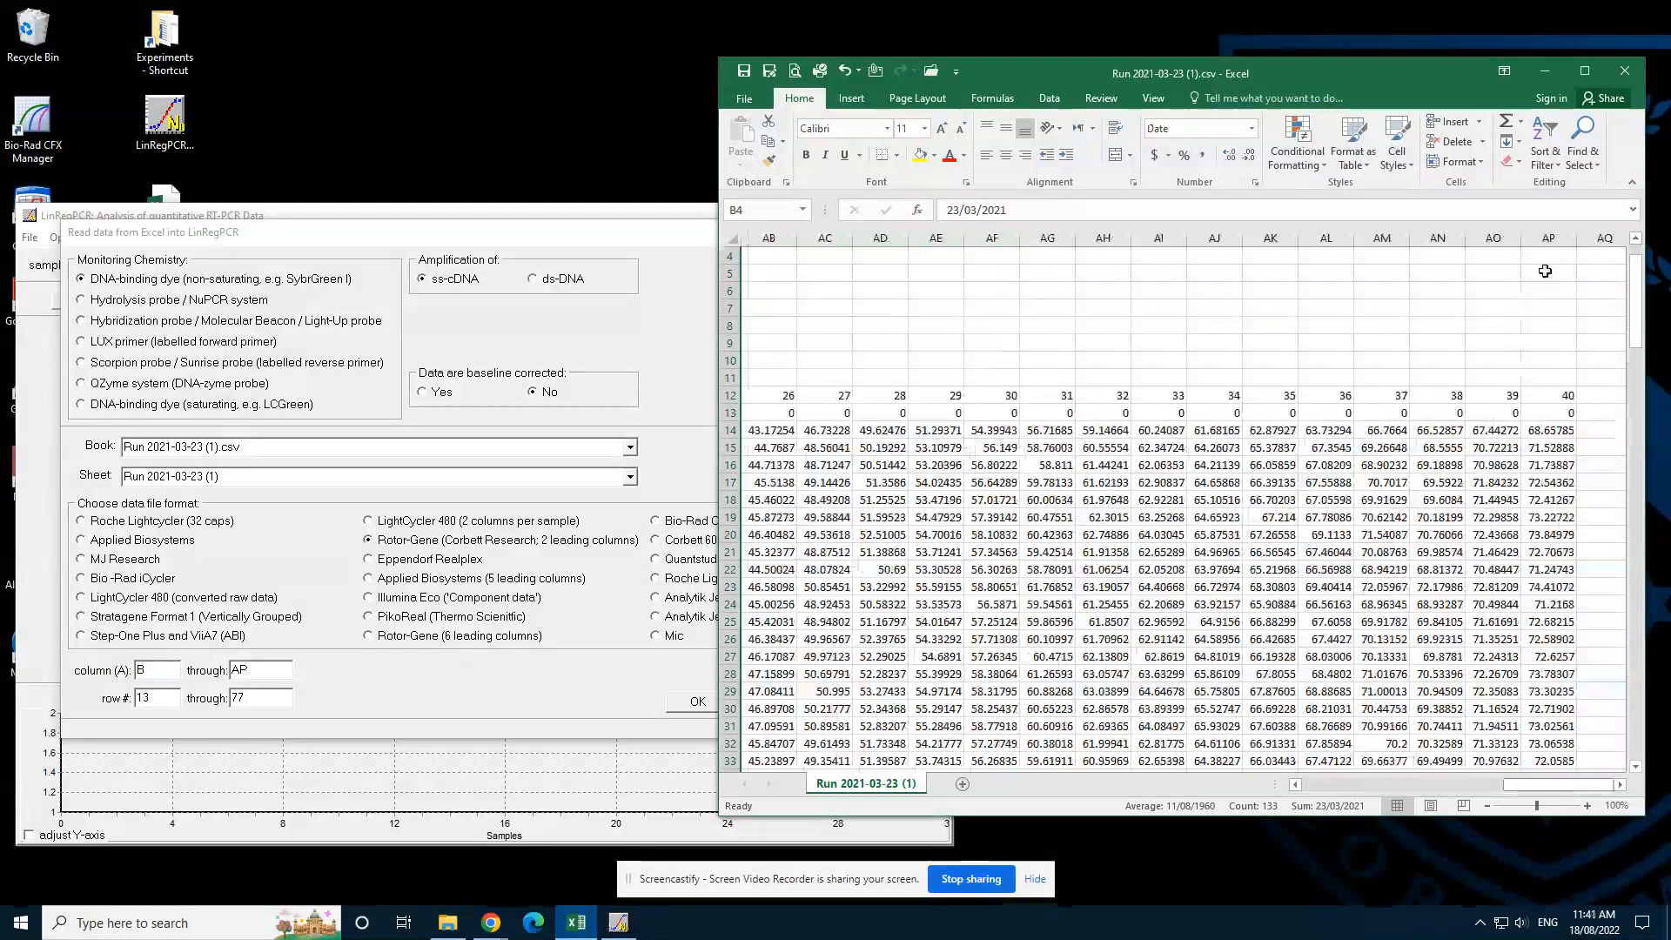
click(1549, 238)
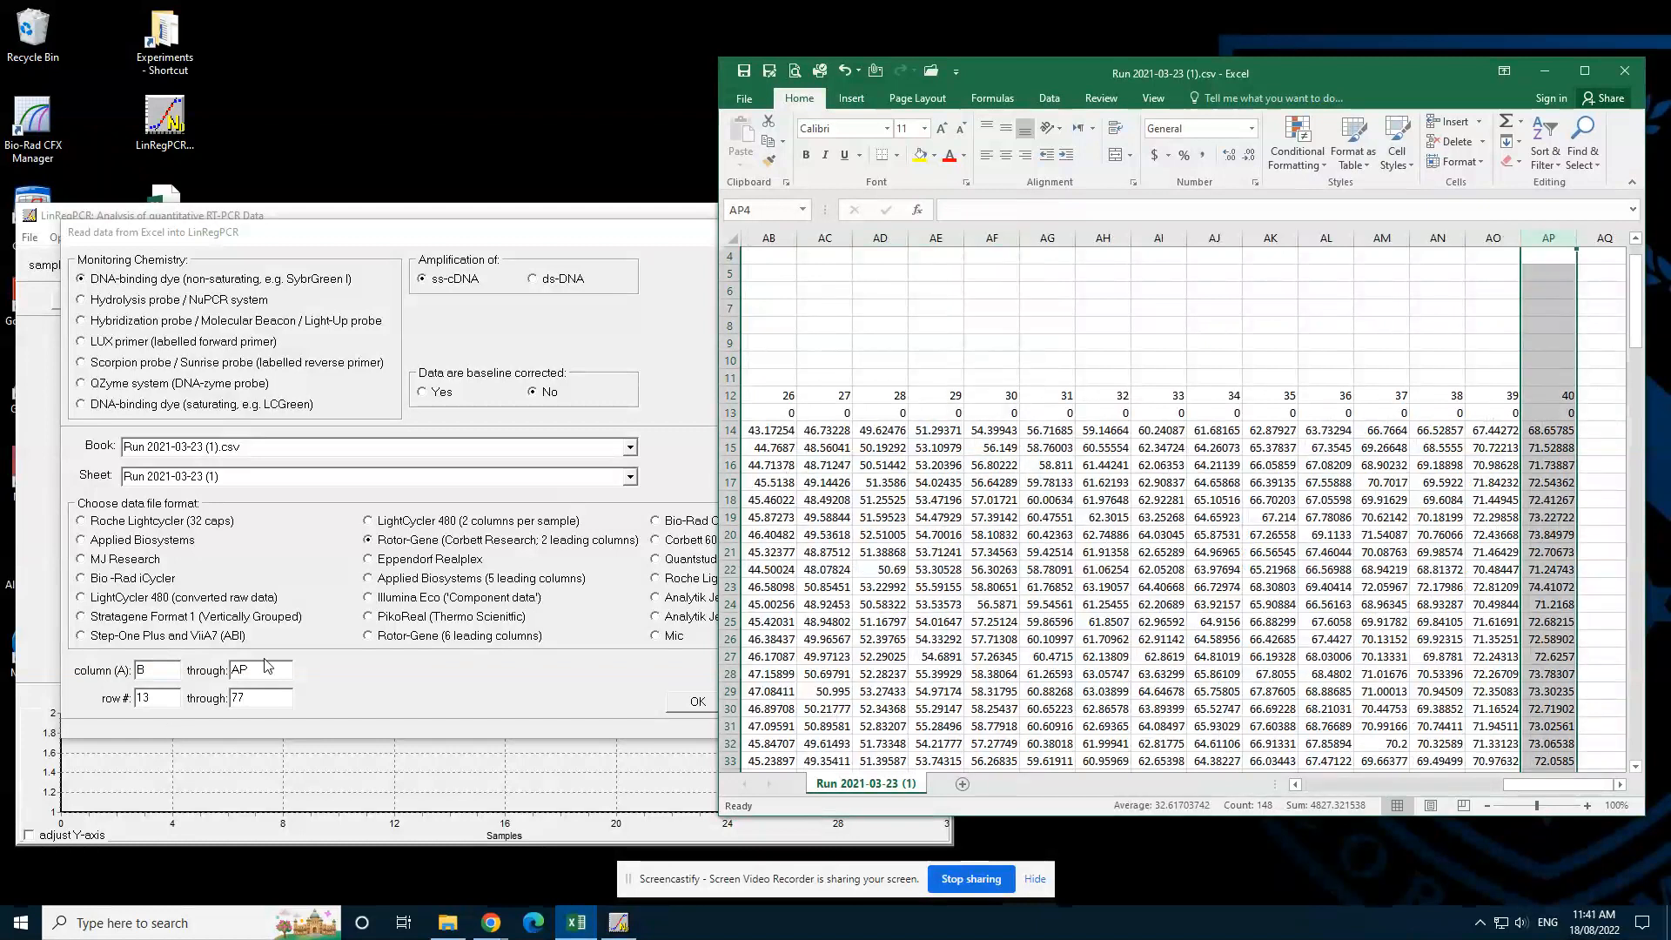
click(268, 668)
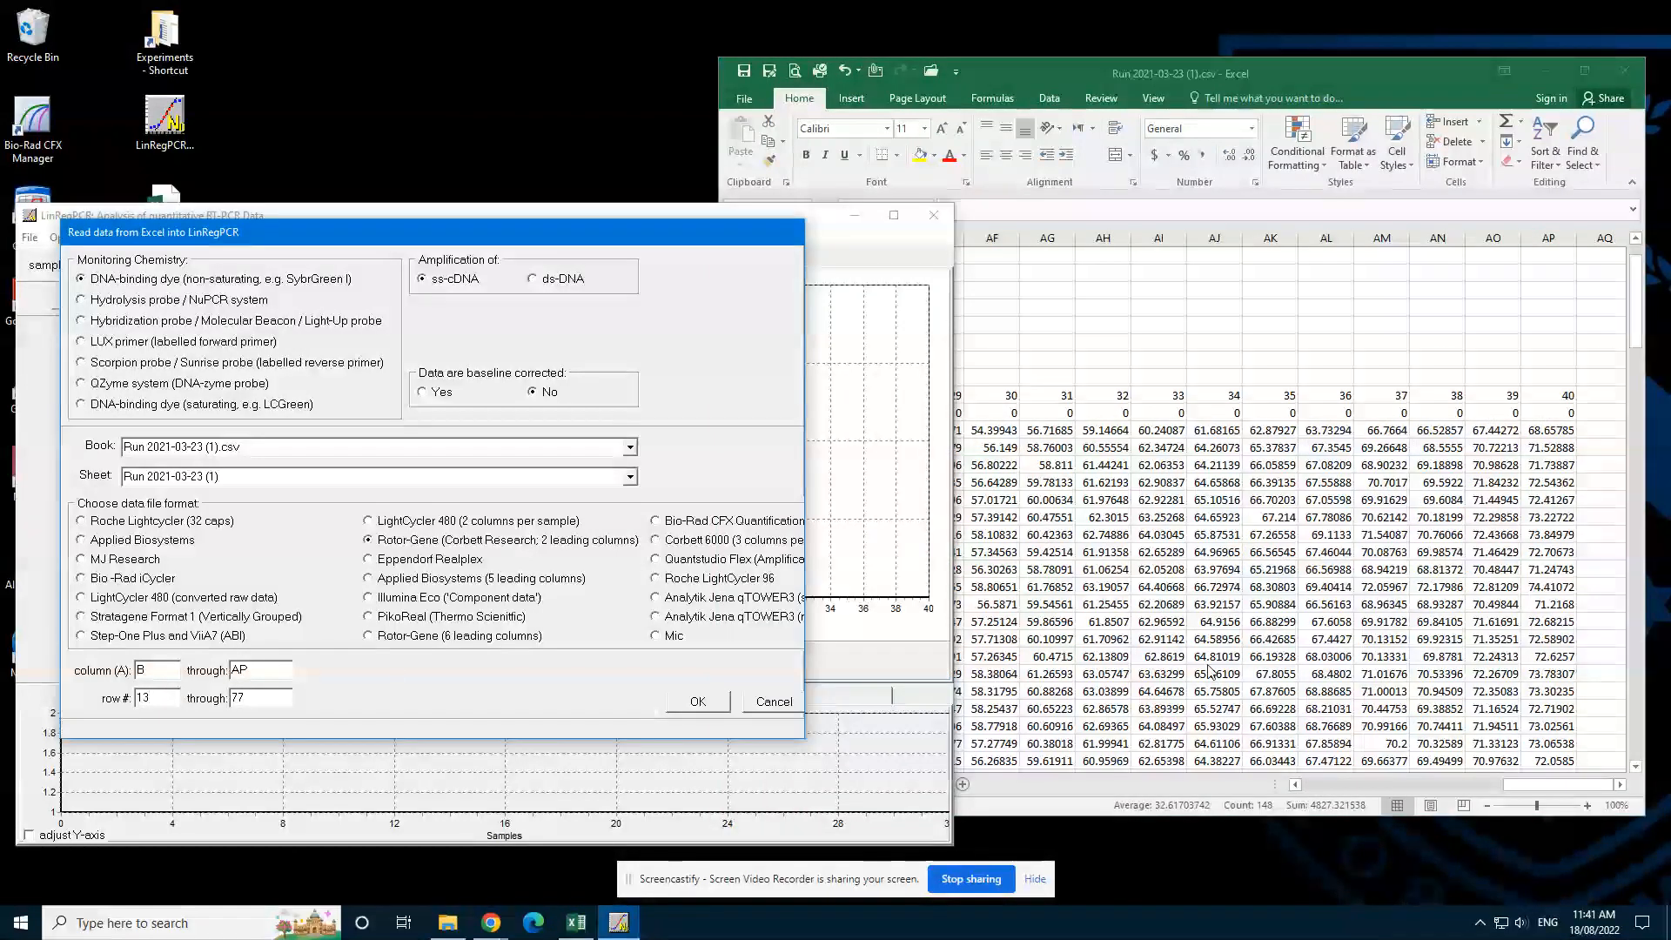
Check the import's row range 13 through 77 against the Background row and the last named sample row.
click(1235, 618)
drag(1546, 786, 1314, 809)
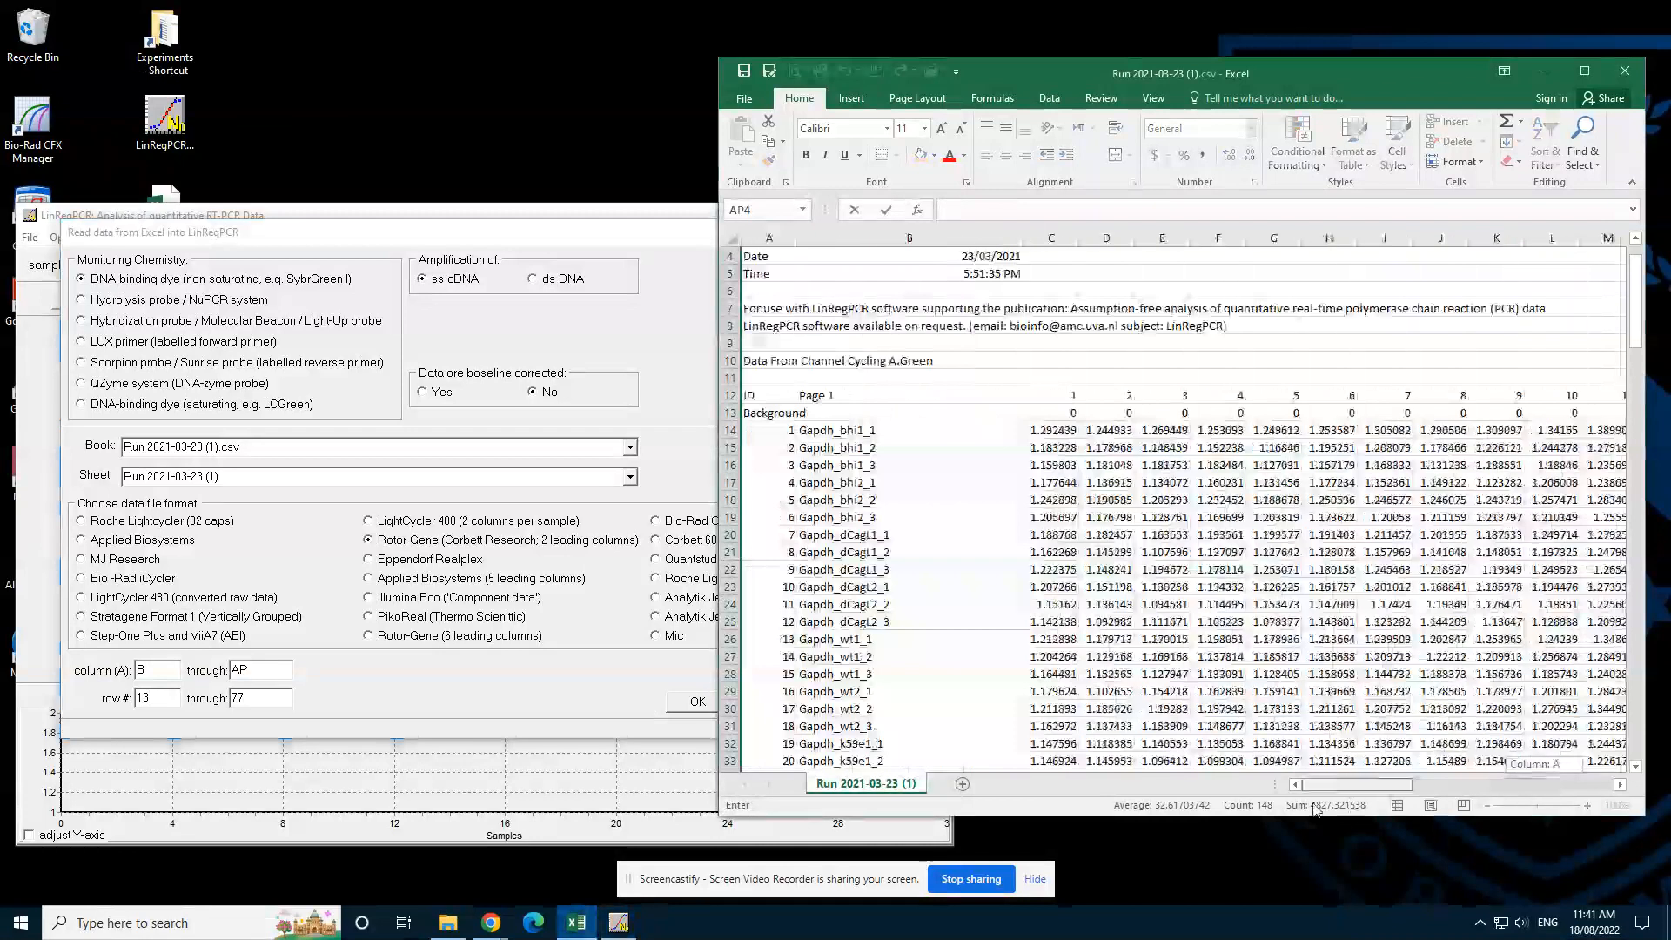
click(729, 413)
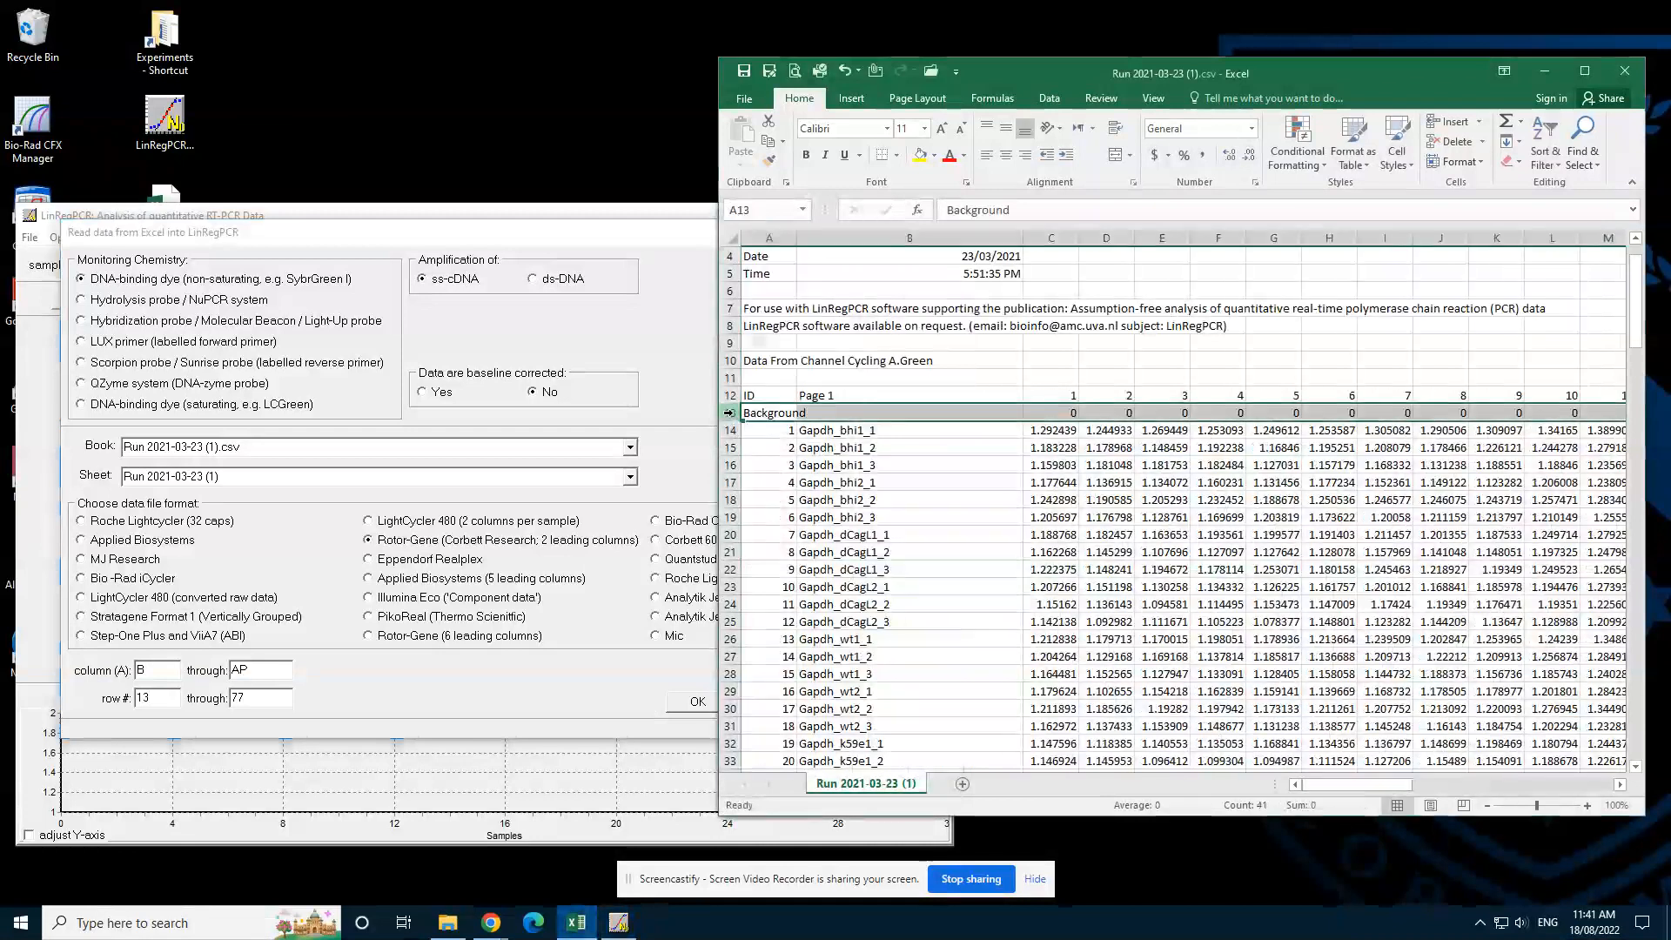
click(253, 696)
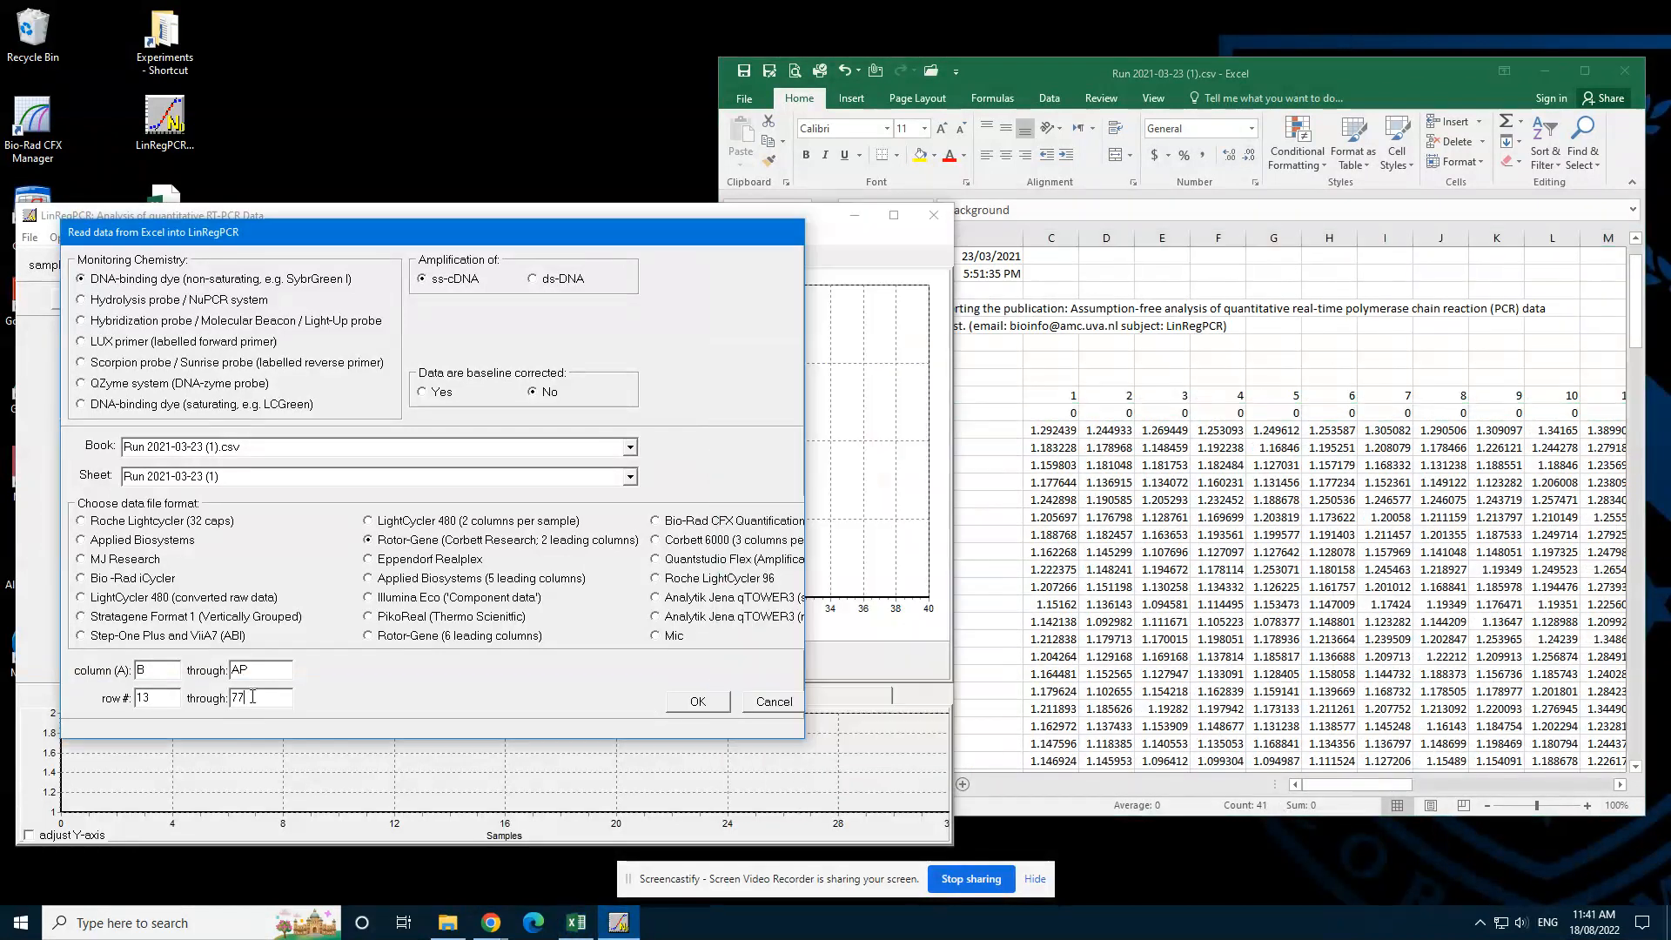
click(1241, 588)
drag(1645, 350, 1644, 506)
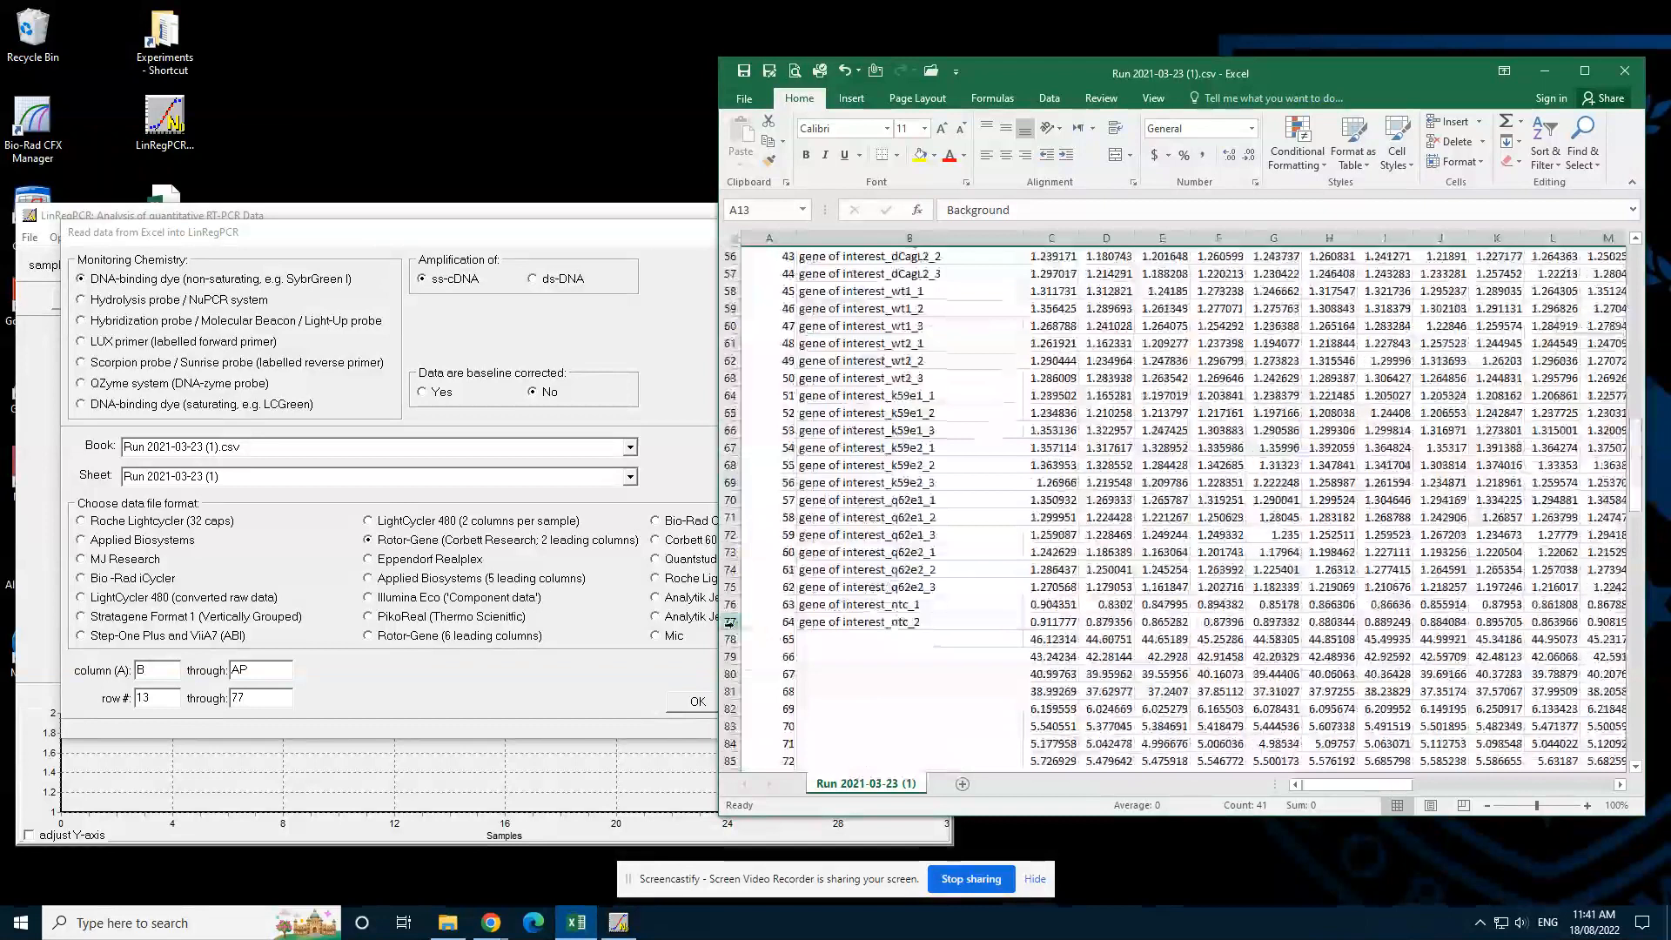
click(729, 622)
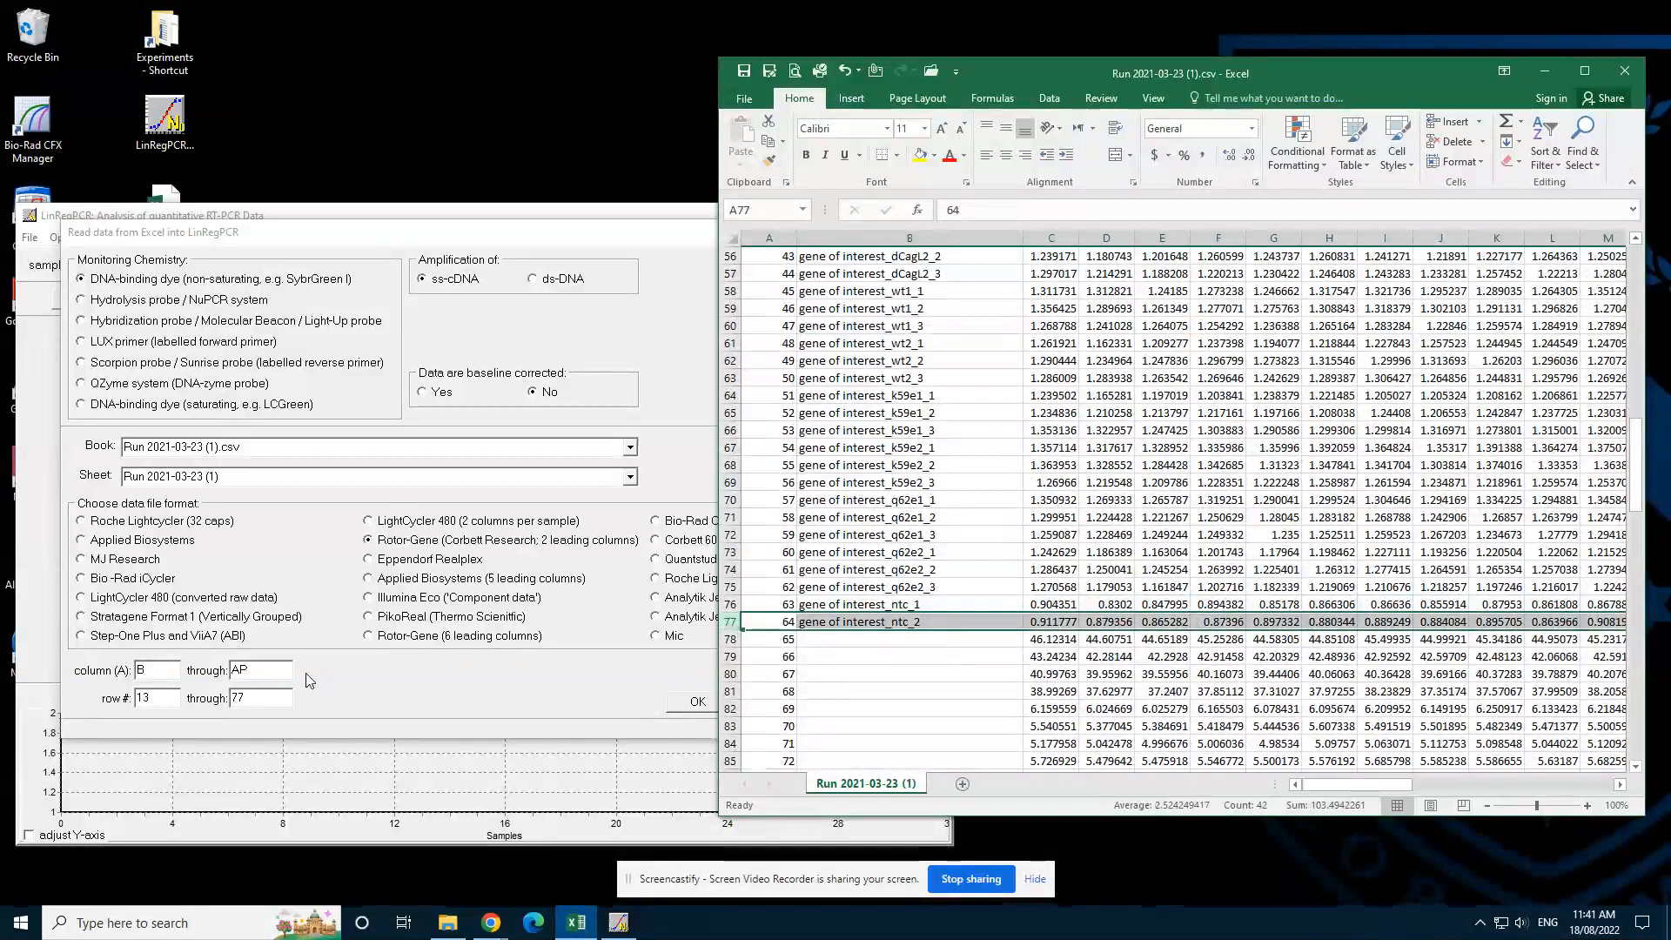
Import columns B through AP, rows 13 through 77, in Rotor-Gene format and determine the samples' baselines.
click(560, 229)
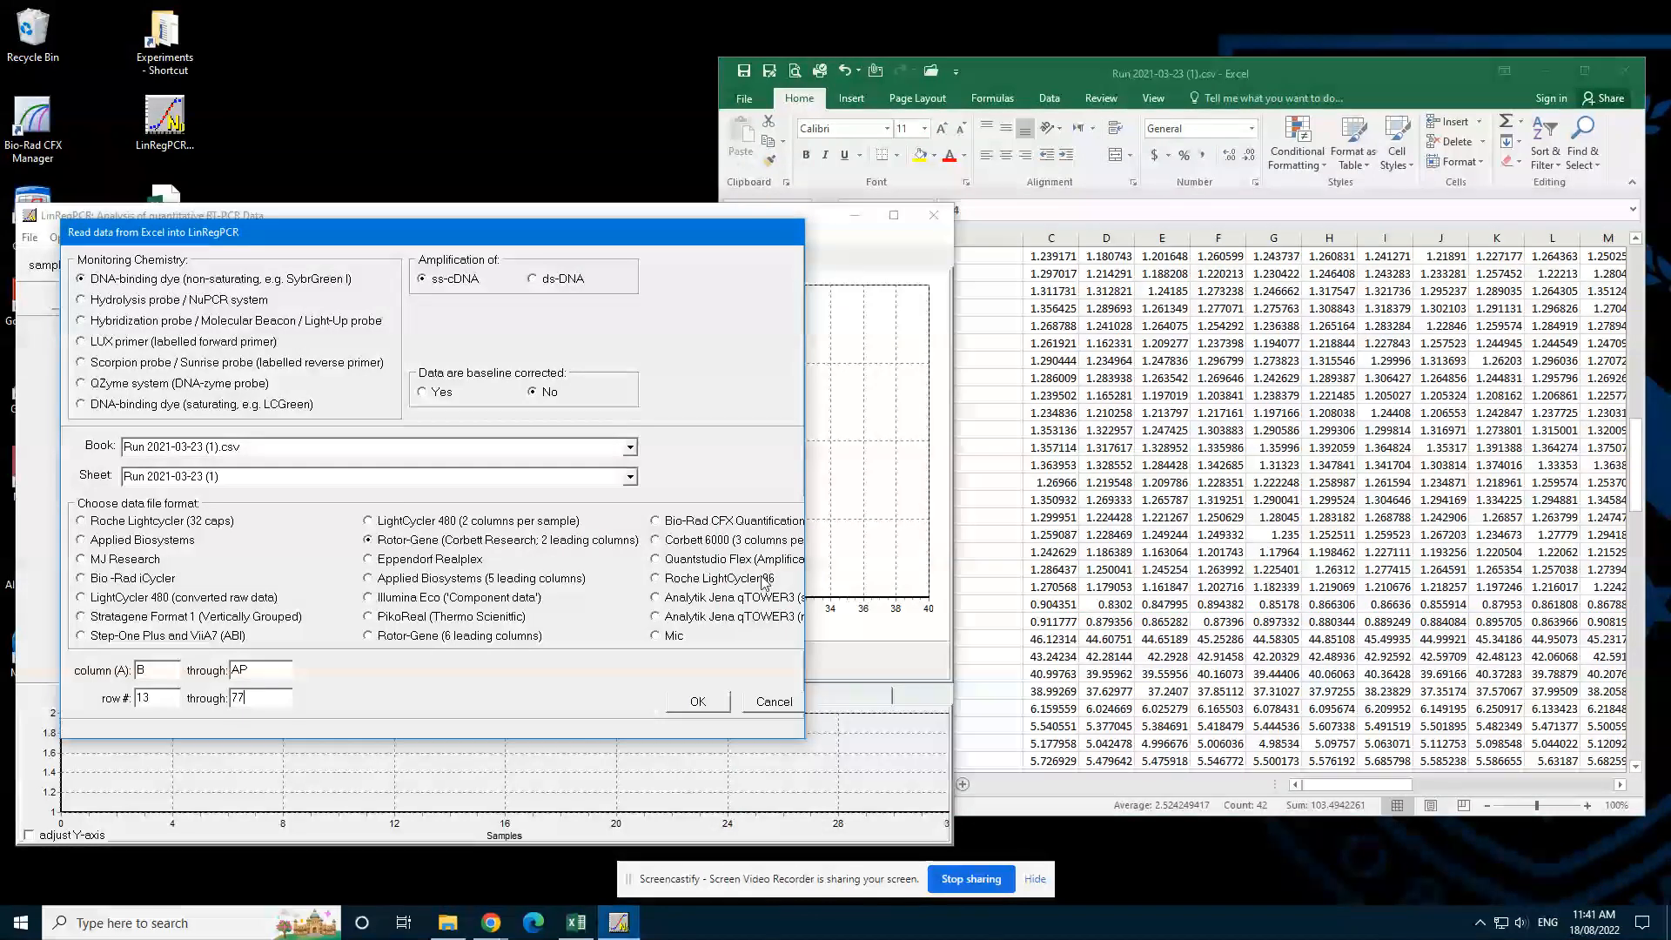
click(701, 701)
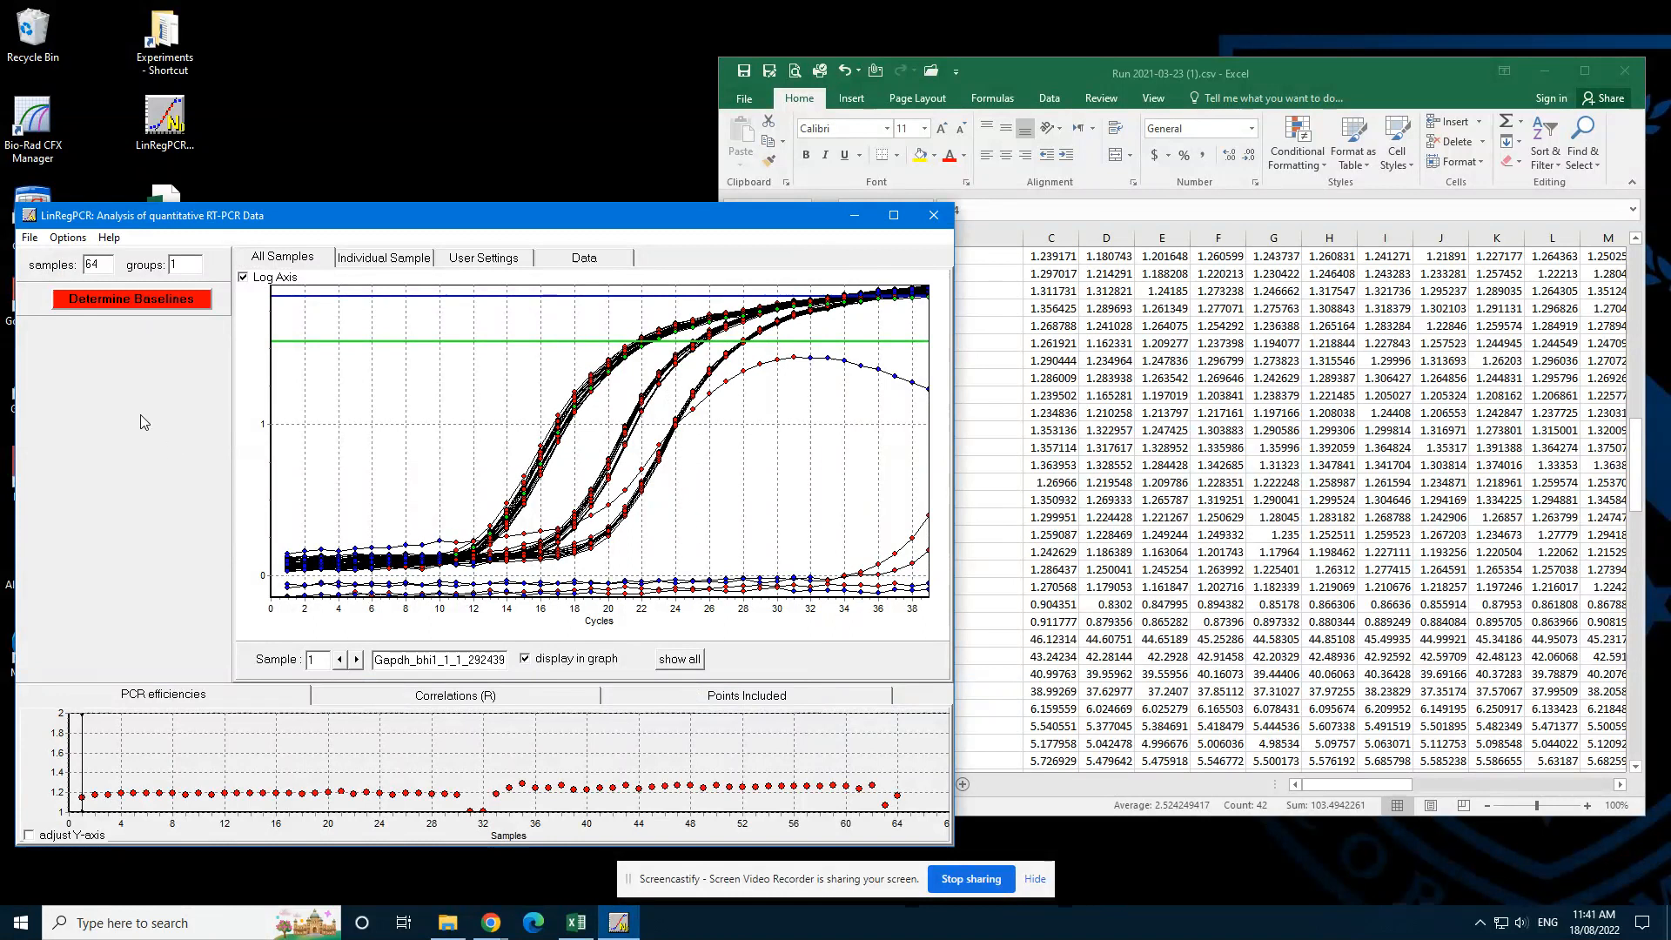
click(148, 300)
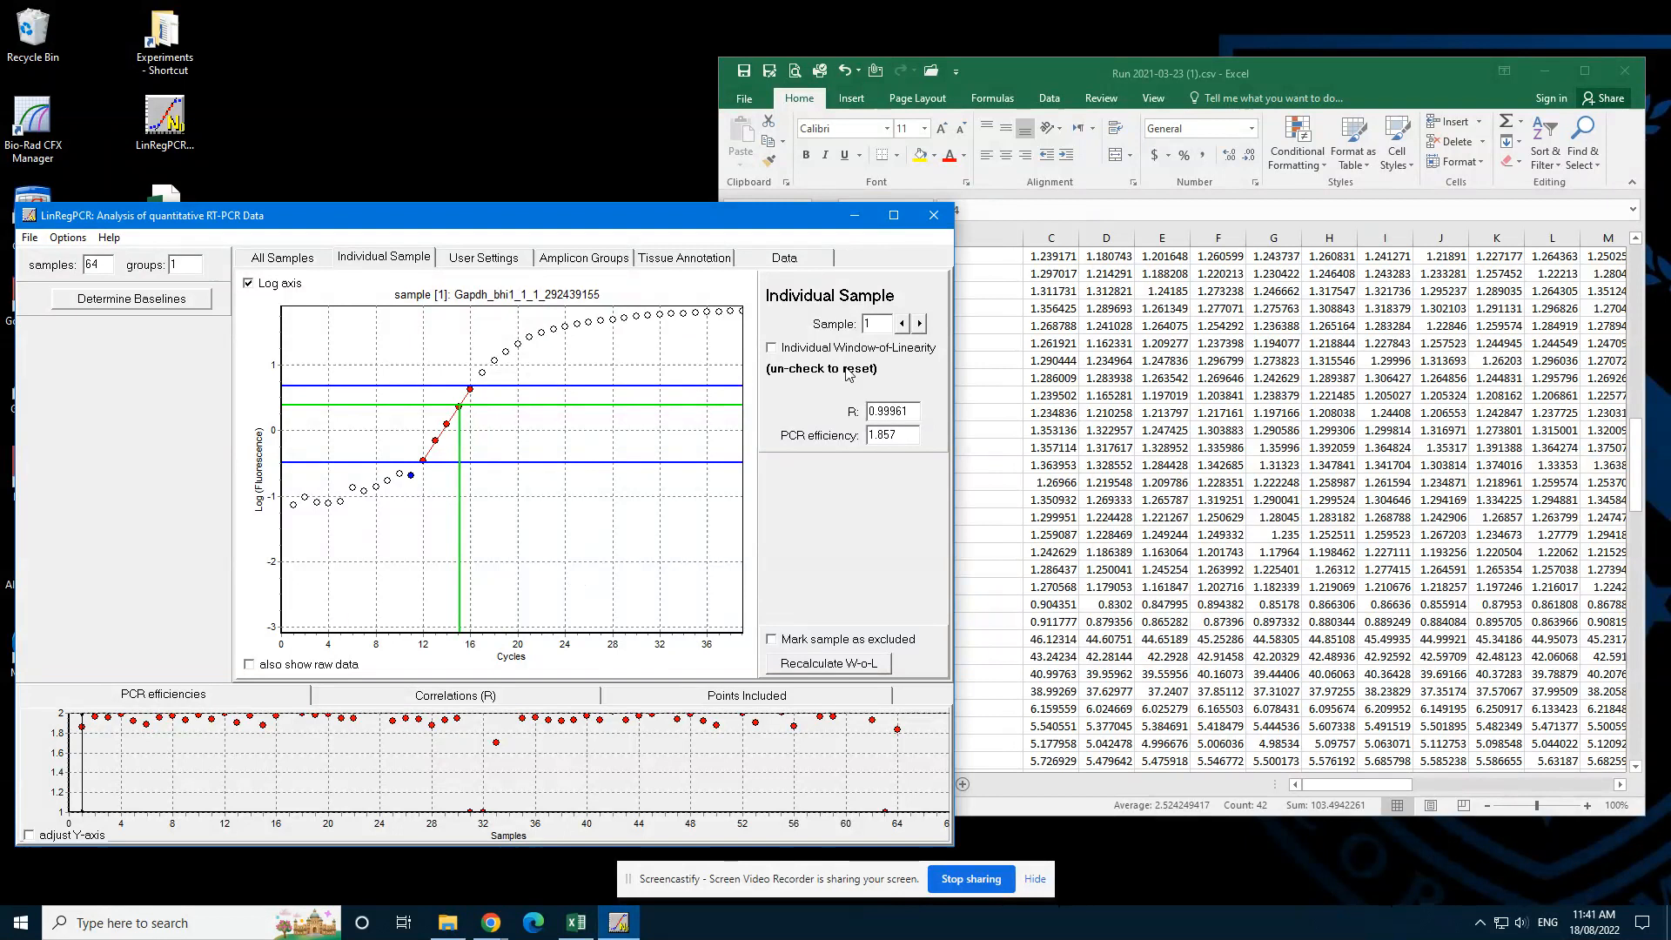
Review the individual amplification curves of the Gapdh samples one by one, from sample 1 to 32.
click(920, 323)
click(920, 323)
click(920, 324)
click(920, 324)
click(920, 323)
click(920, 324)
click(920, 324)
click(920, 324)
click(920, 323)
click(920, 324)
click(920, 324)
click(920, 323)
click(920, 324)
click(920, 323)
click(920, 324)
click(920, 324)
click(920, 324)
click(920, 324)
click(920, 323)
click(920, 324)
click(920, 323)
click(920, 324)
click(920, 324)
click(920, 323)
click(920, 323)
click(920, 323)
click(920, 324)
click(920, 324)
click(920, 323)
click(920, 324)
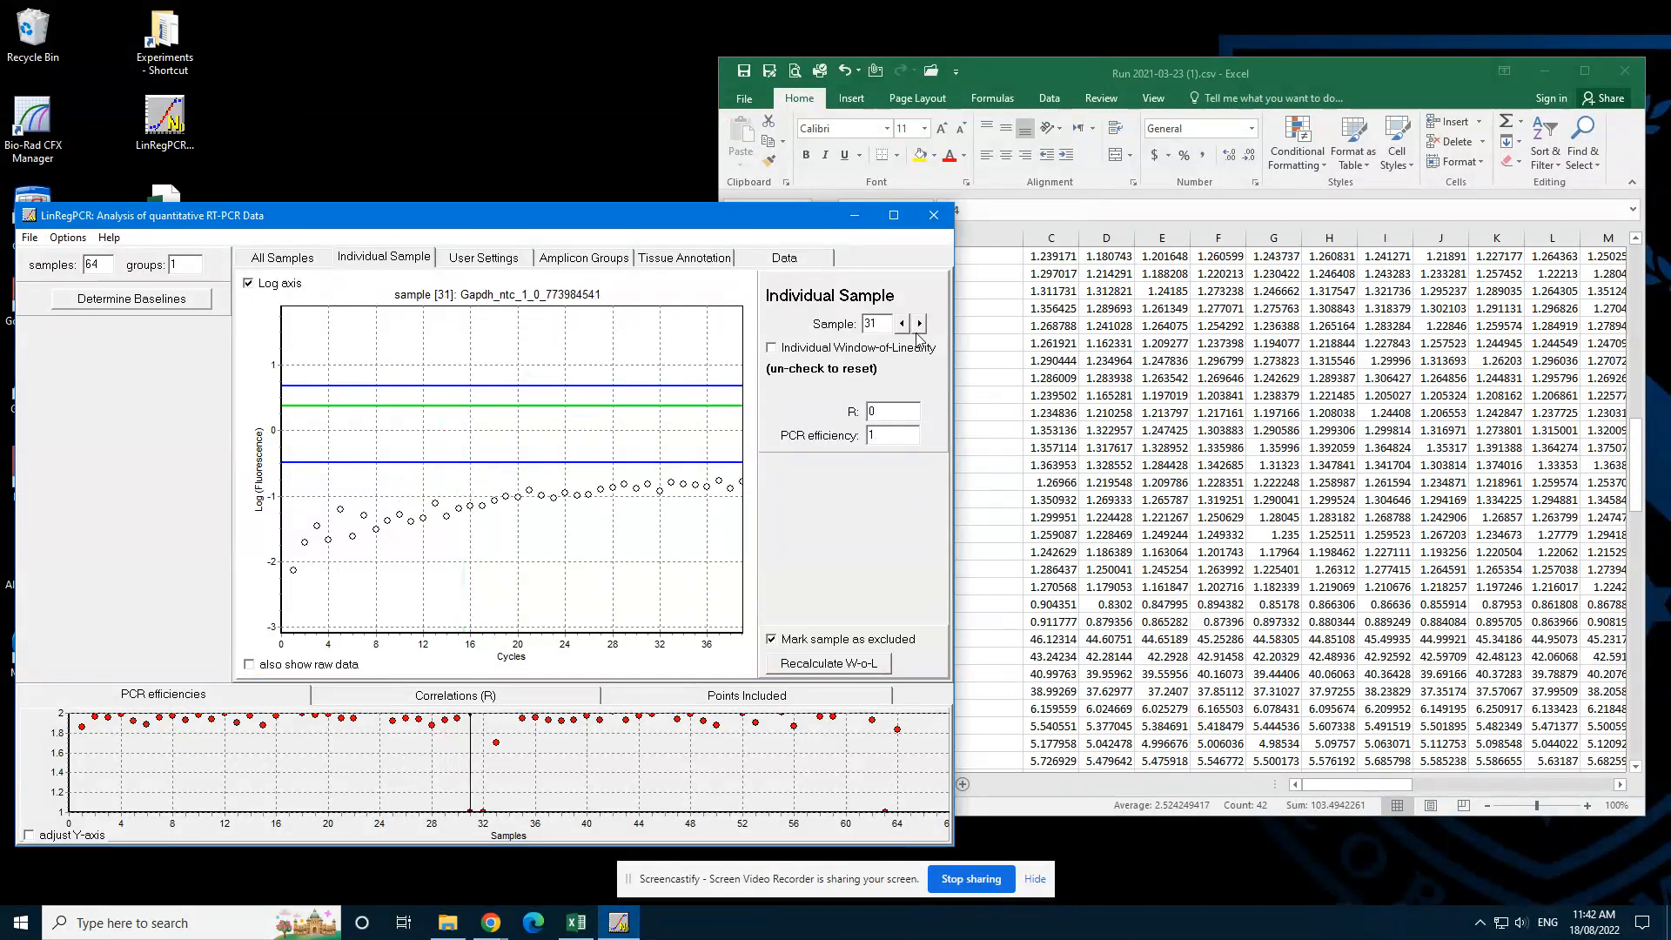
click(920, 324)
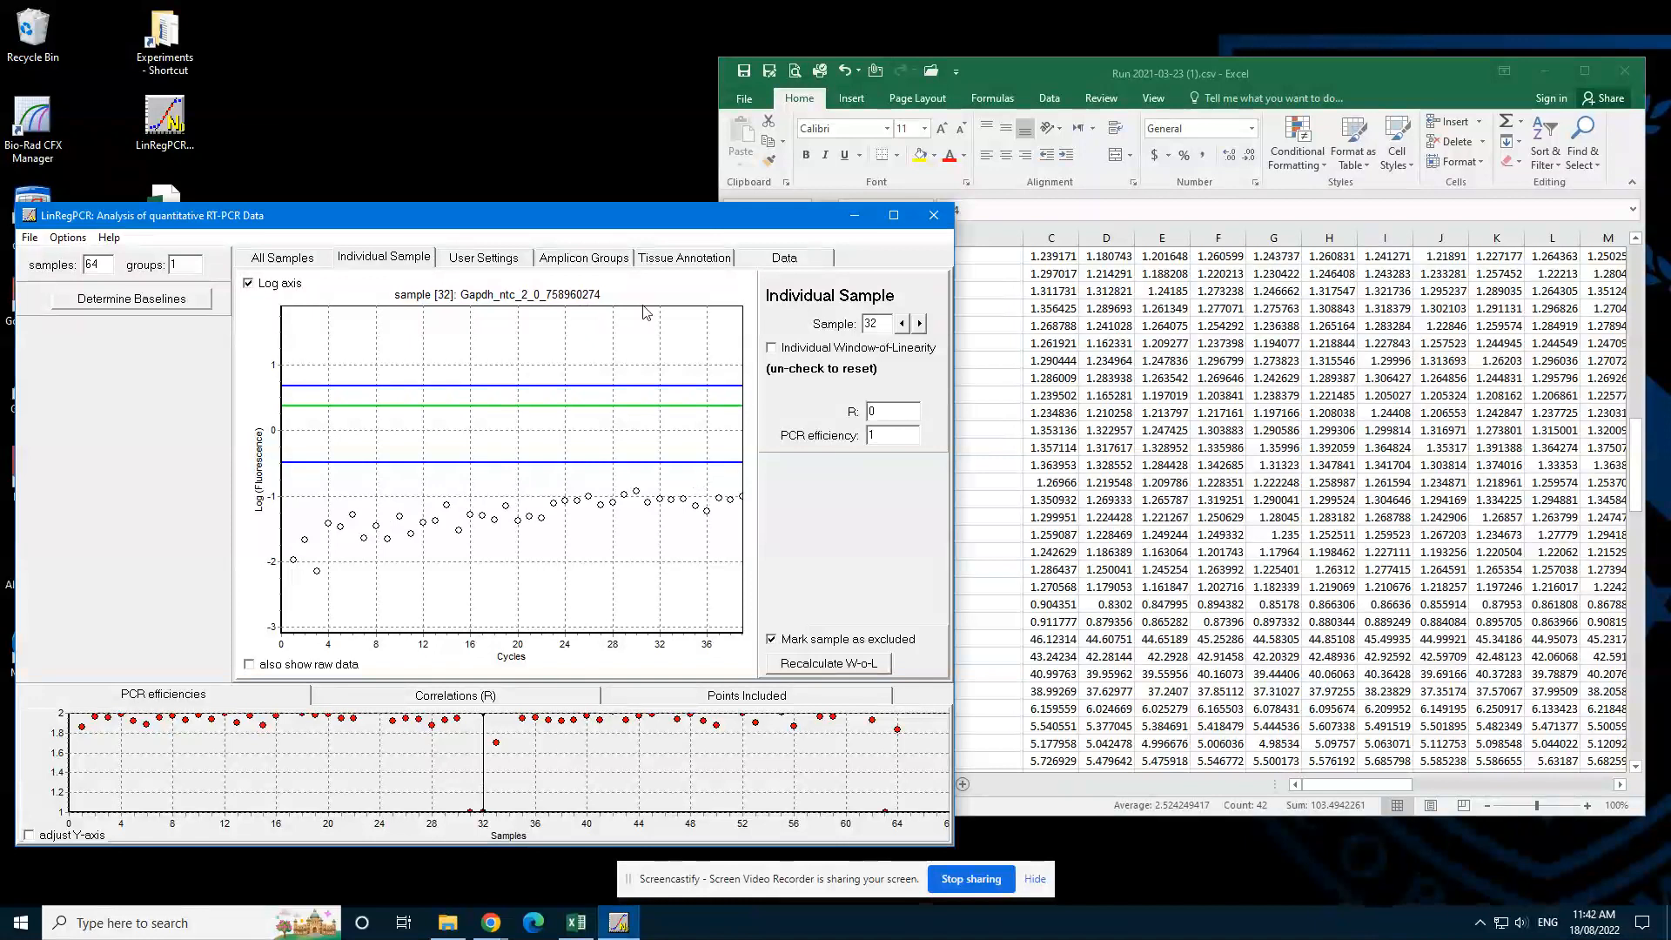
Review the individual amplification curves of the gene of interest samples one by one, from sample 33 to 64.
click(920, 324)
click(920, 324)
click(902, 324)
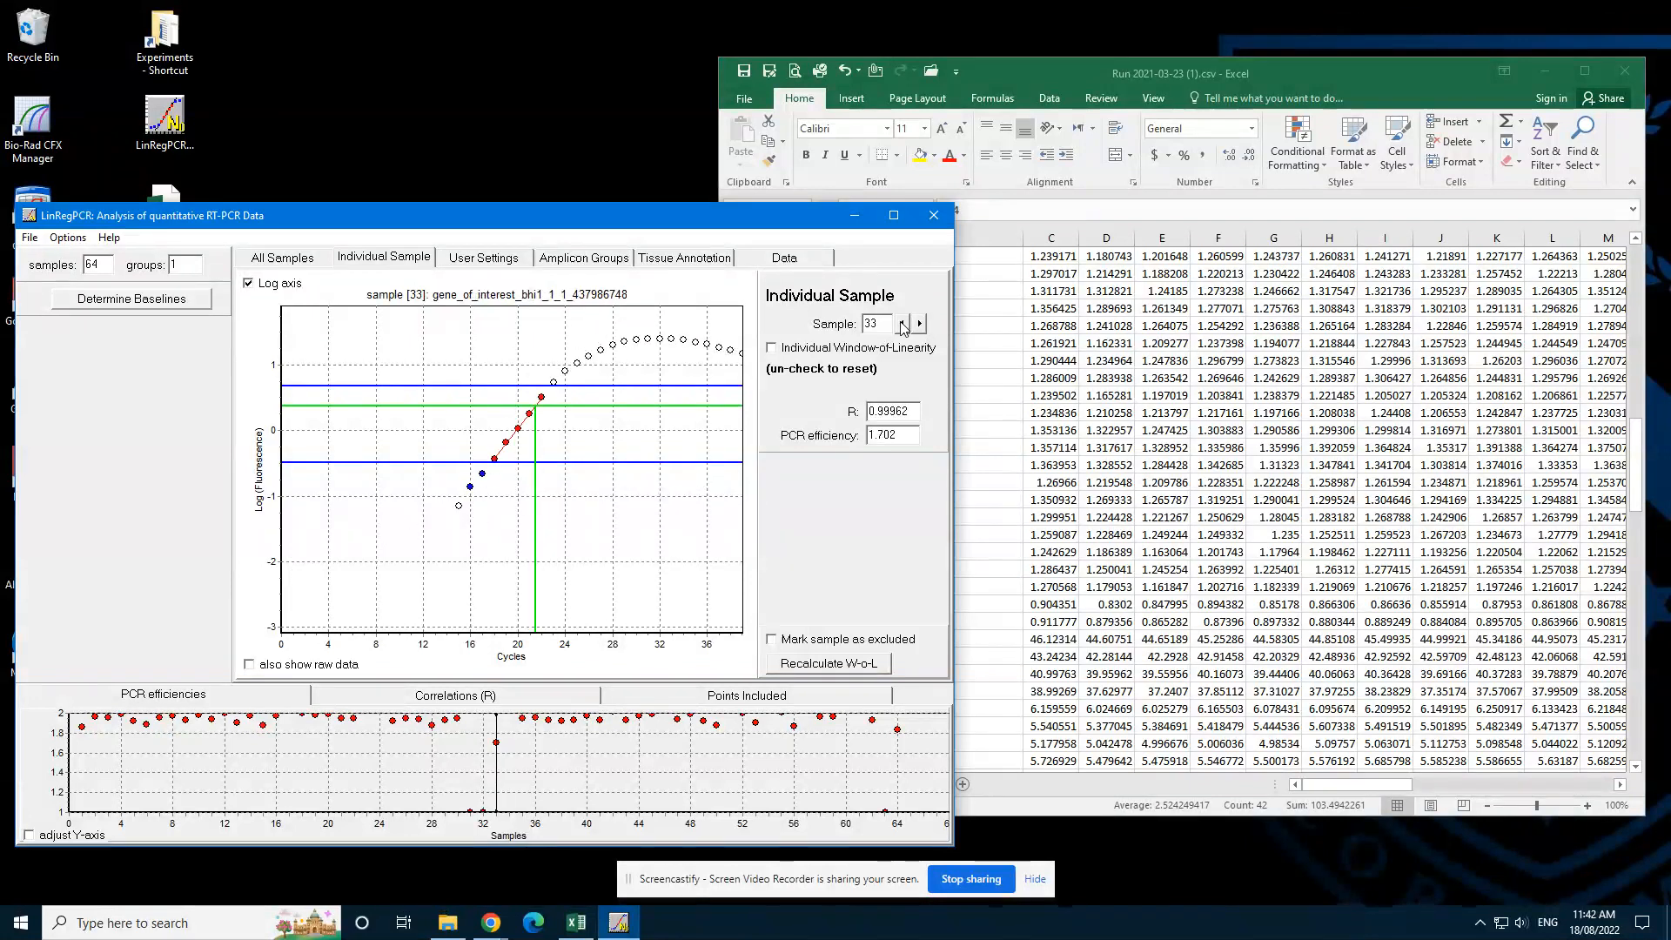
click(920, 324)
click(920, 323)
click(920, 324)
click(920, 324)
click(920, 324)
click(920, 324)
click(920, 324)
click(920, 324)
click(920, 324)
click(920, 324)
click(921, 324)
click(920, 324)
click(920, 324)
click(920, 324)
click(920, 323)
click(920, 324)
click(920, 324)
click(920, 323)
click(920, 324)
click(920, 324)
click(920, 324)
click(920, 324)
click(920, 324)
click(920, 324)
click(920, 324)
click(920, 324)
click(920, 324)
click(920, 324)
click(920, 324)
click(920, 323)
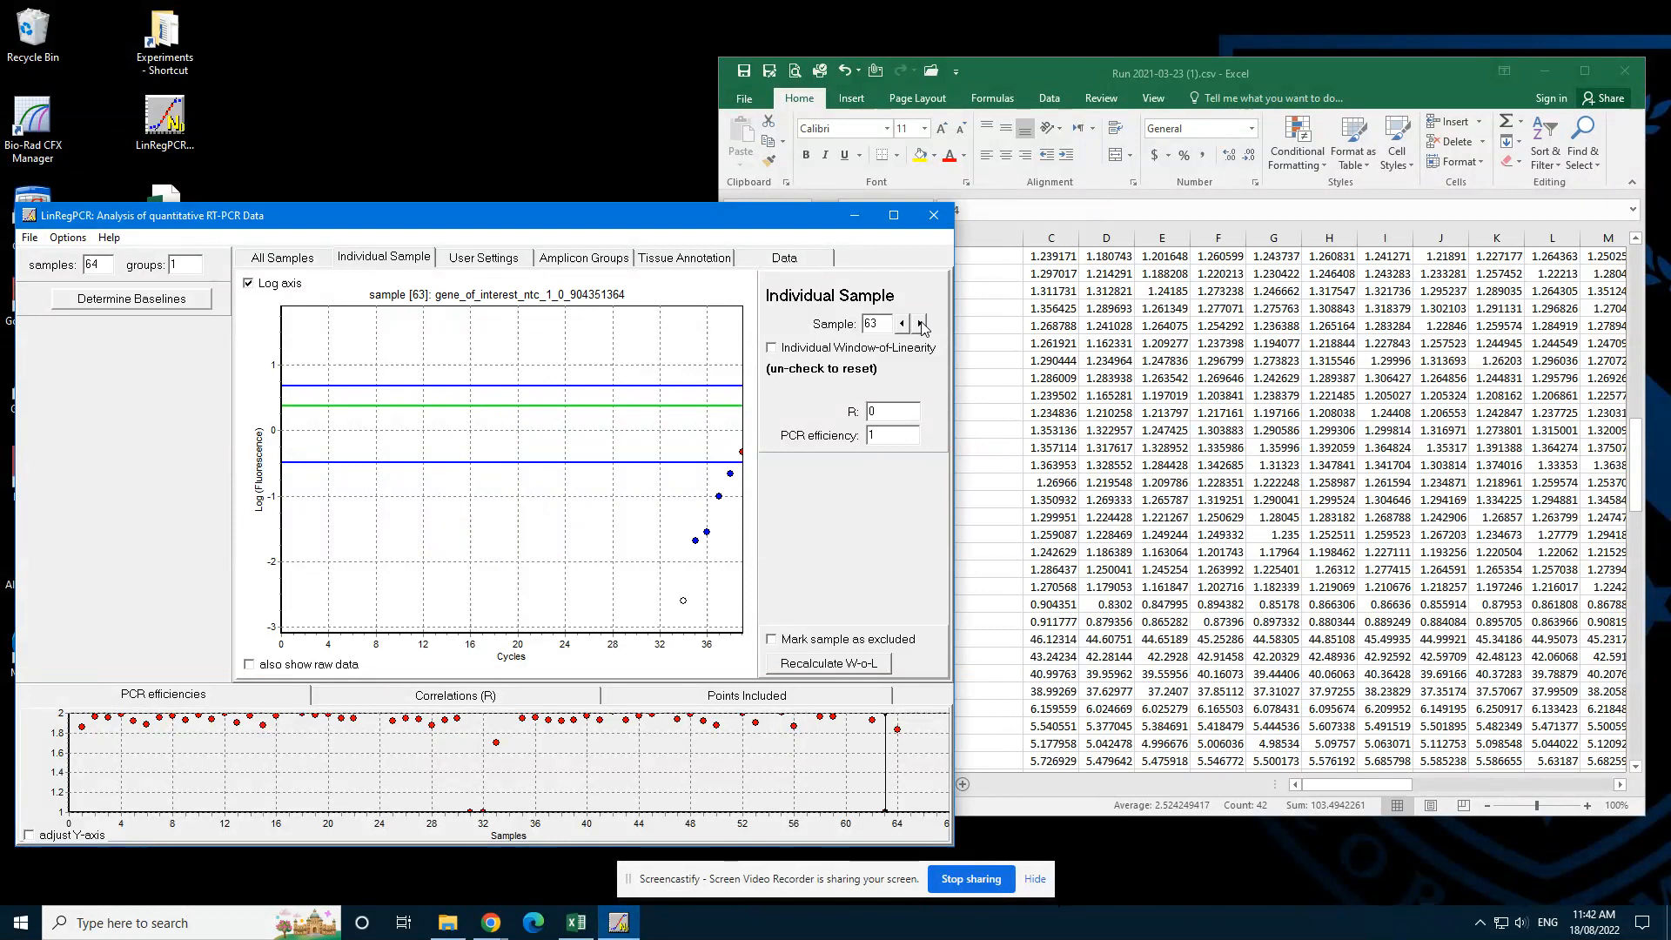
click(920, 324)
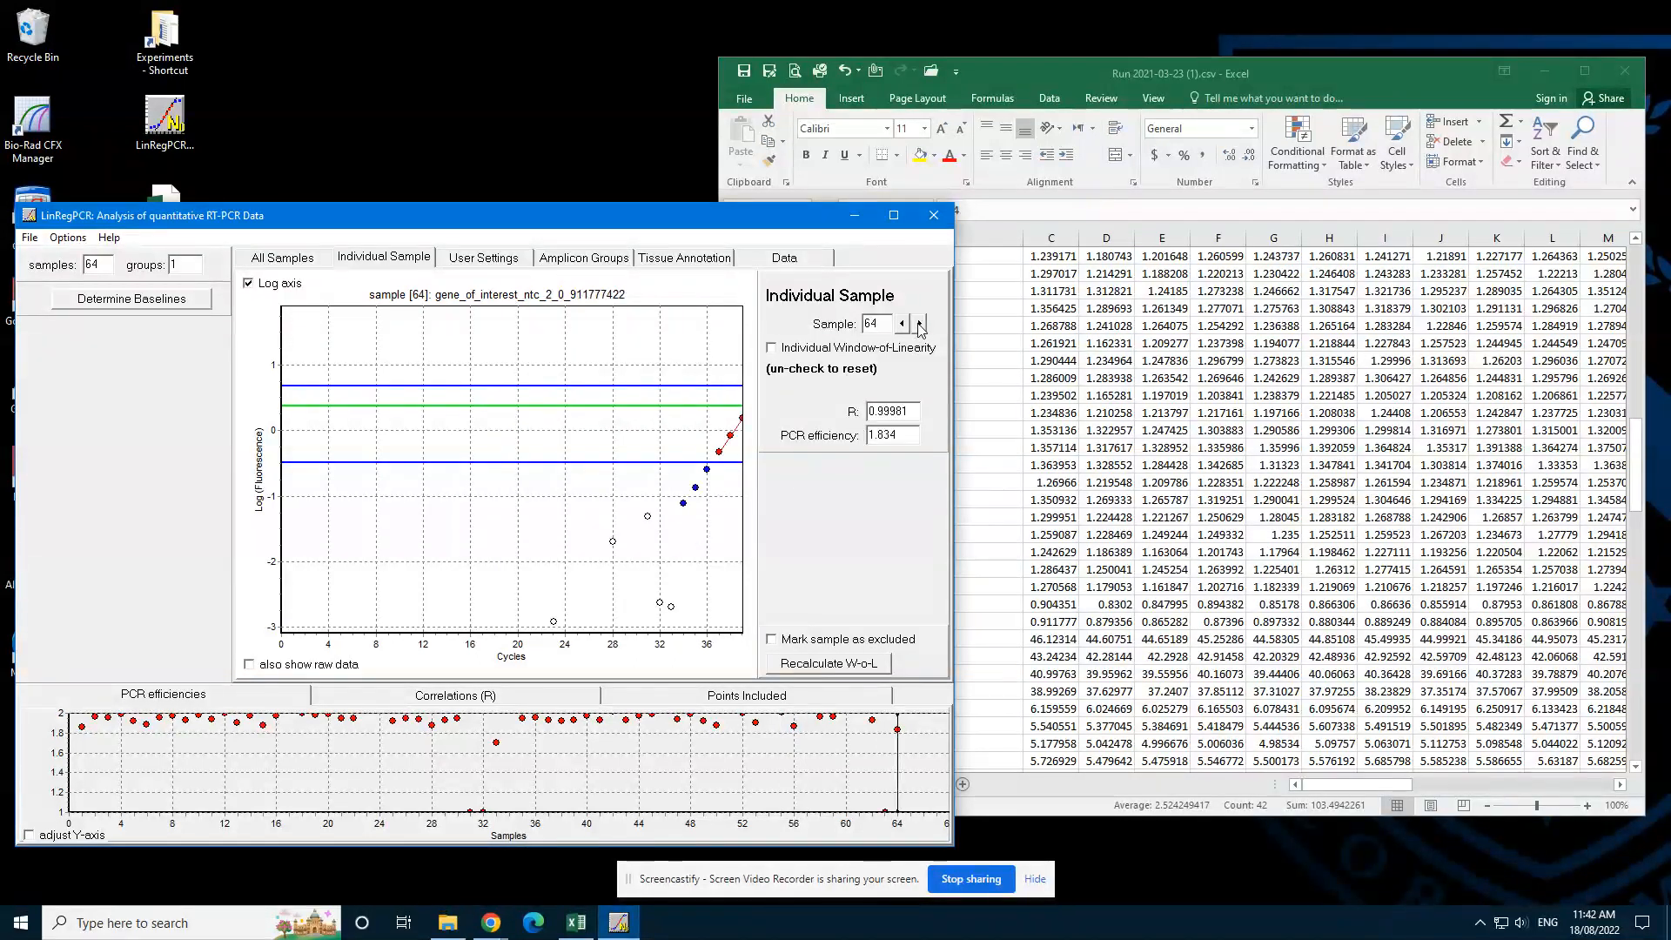
click(920, 324)
click(920, 324)
click(902, 324)
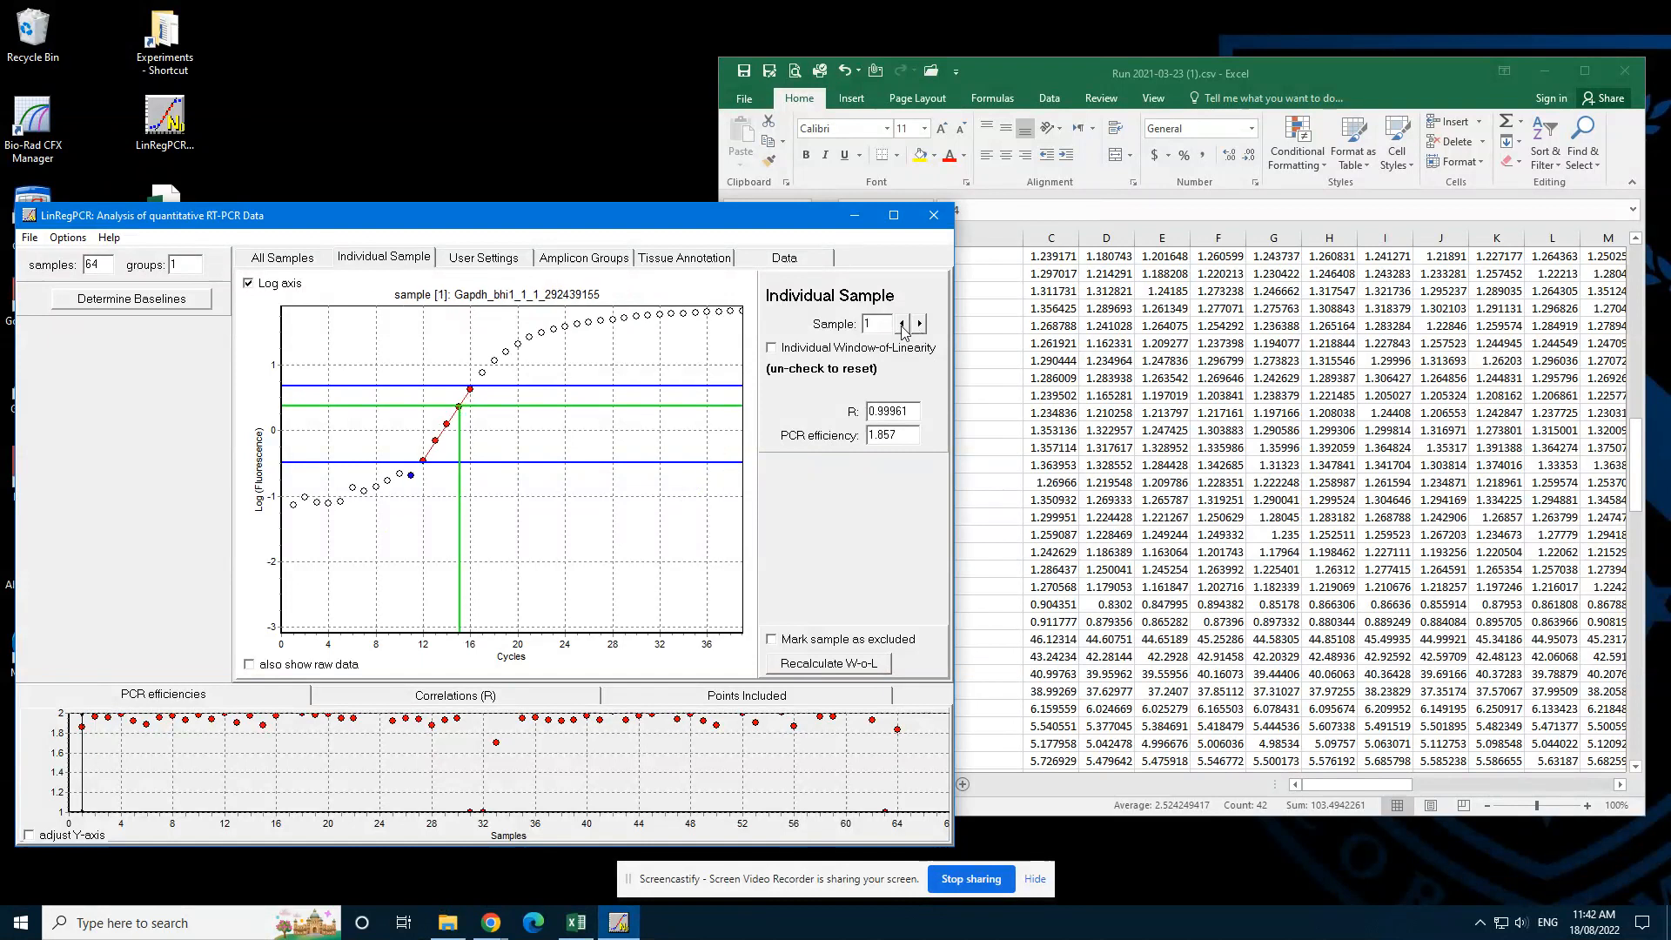
Go back to sample 61 and try an individual Window-of-Linearity on it, then reset it.
click(902, 323)
click(903, 324)
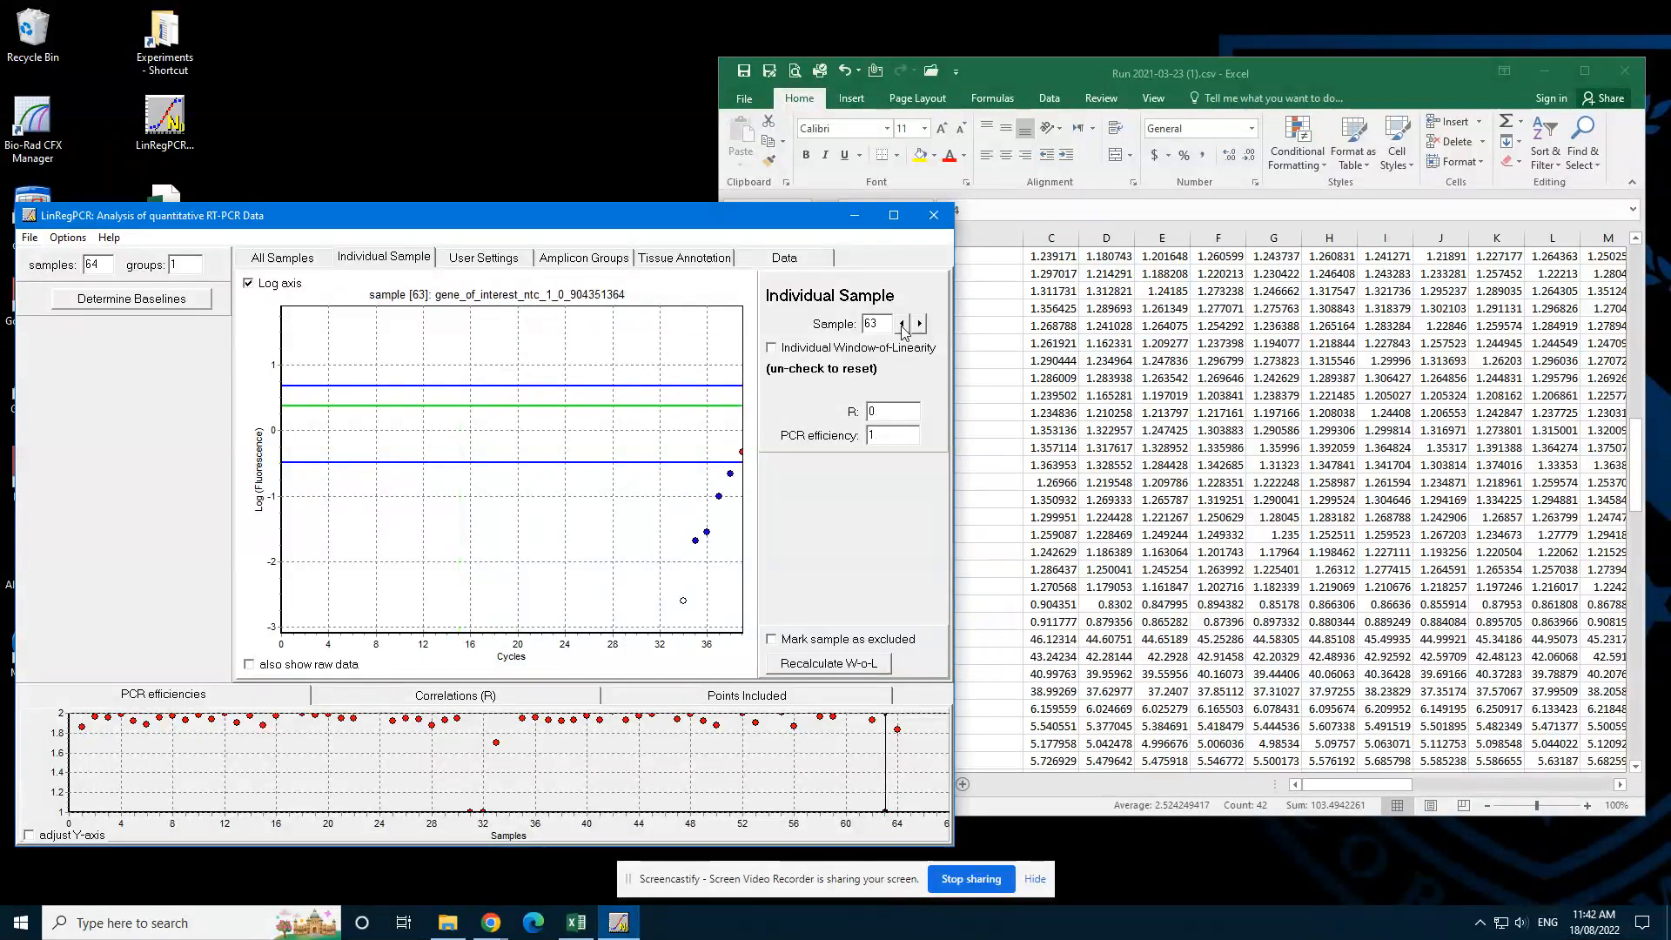
click(903, 324)
click(903, 323)
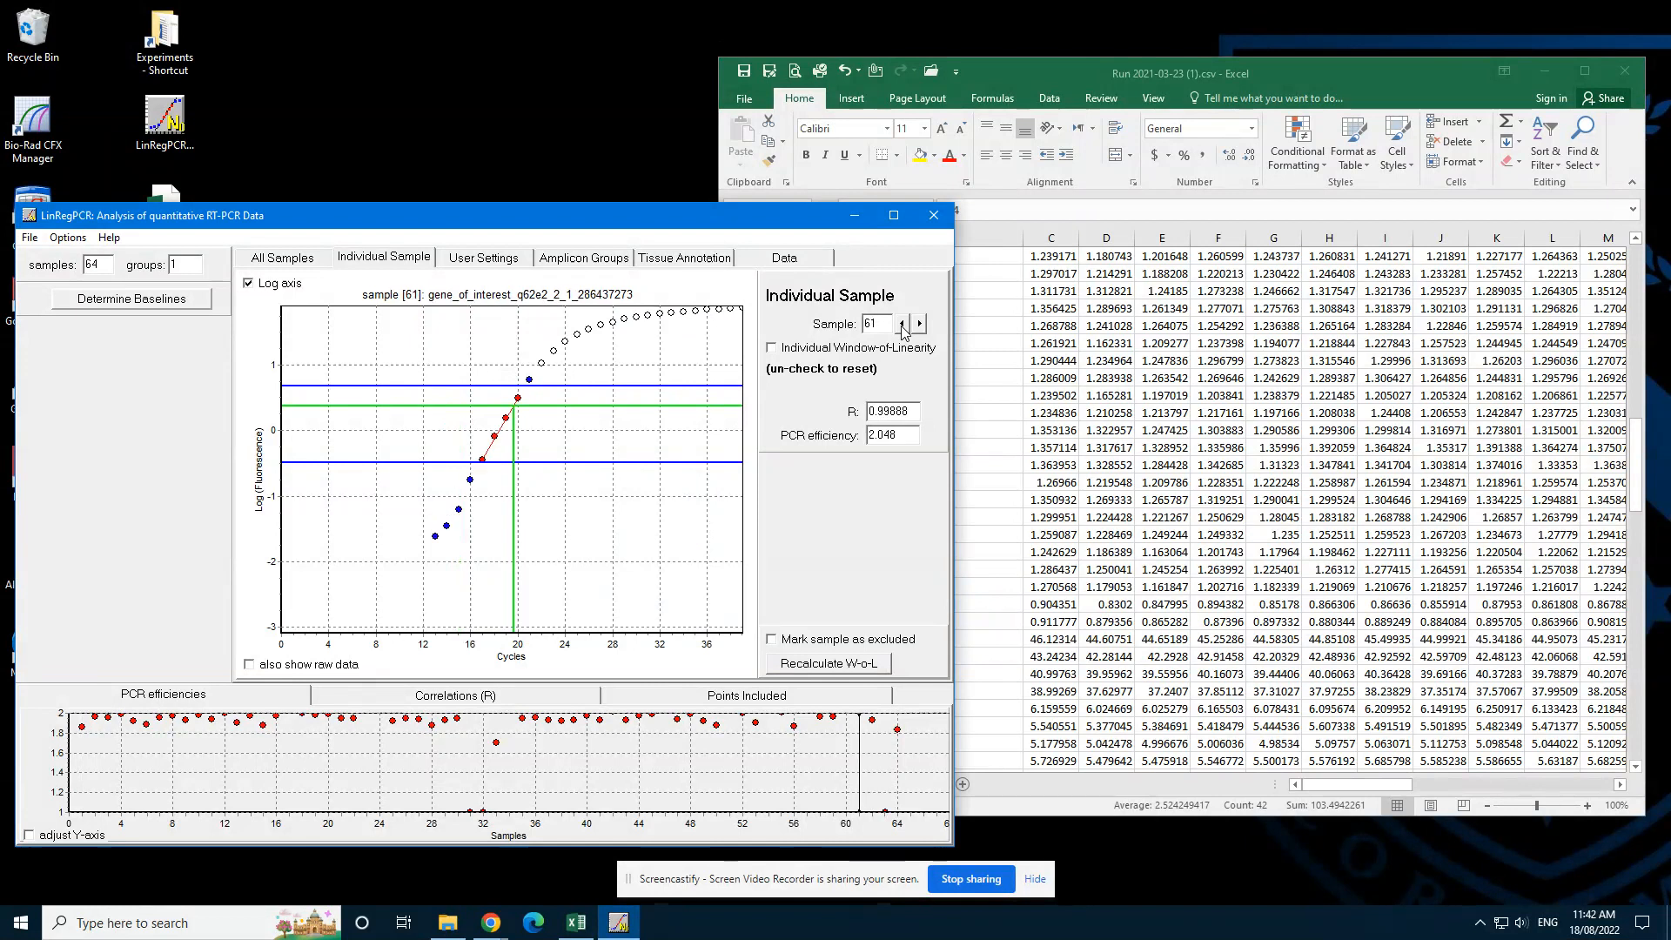
click(771, 347)
click(771, 348)
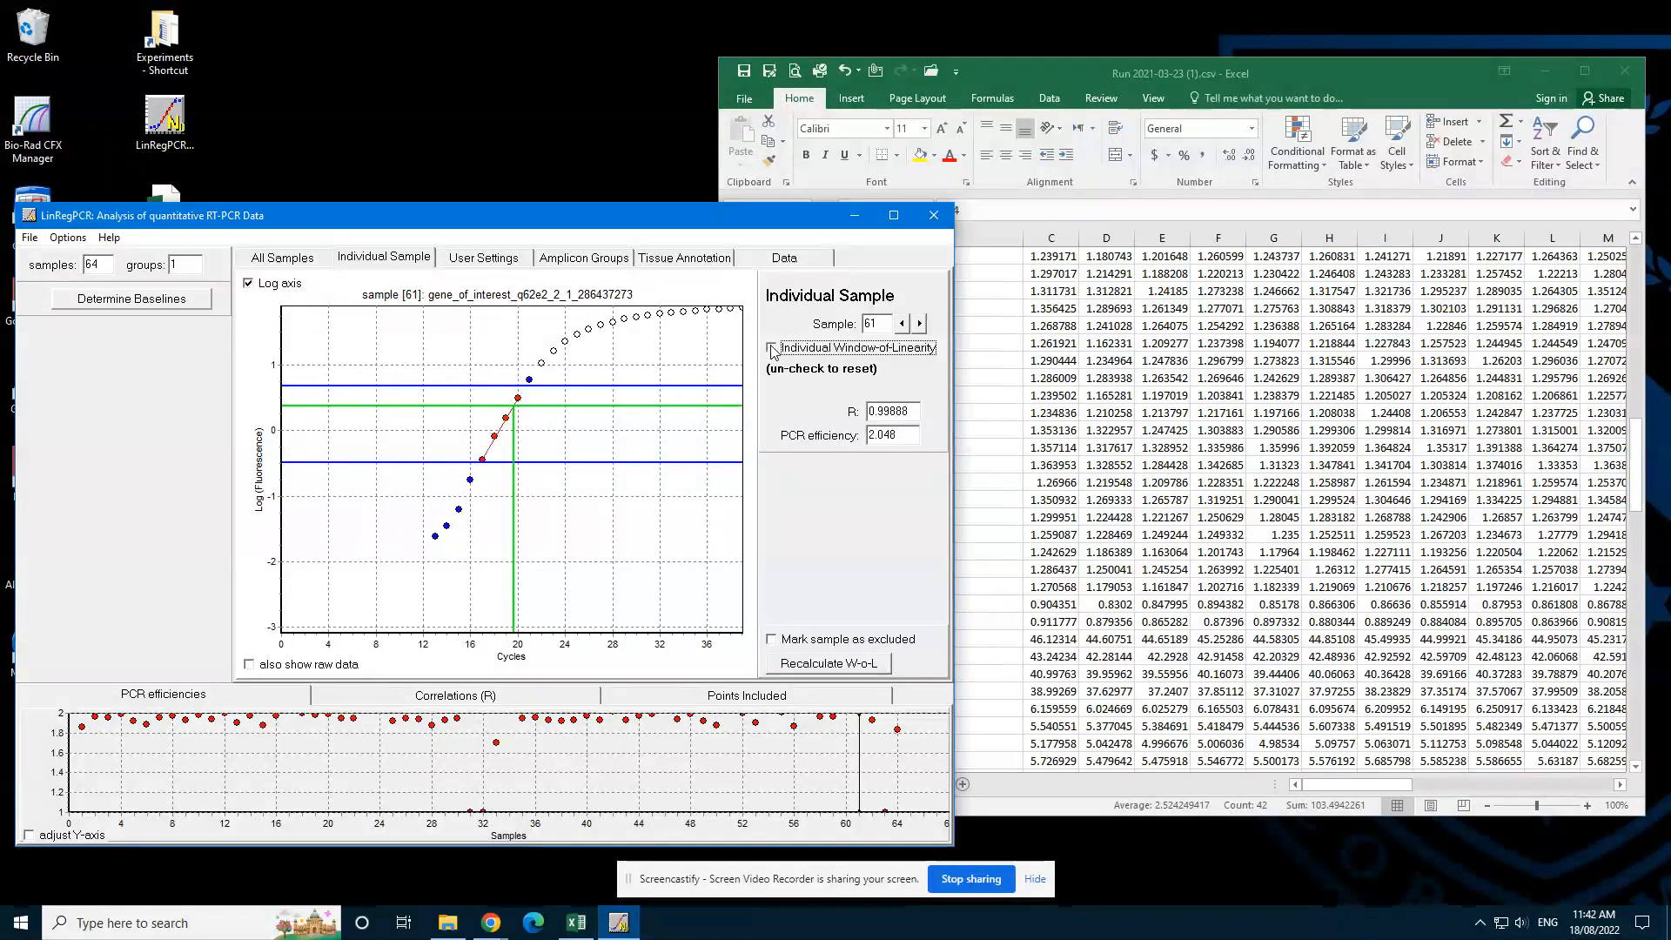
click(771, 348)
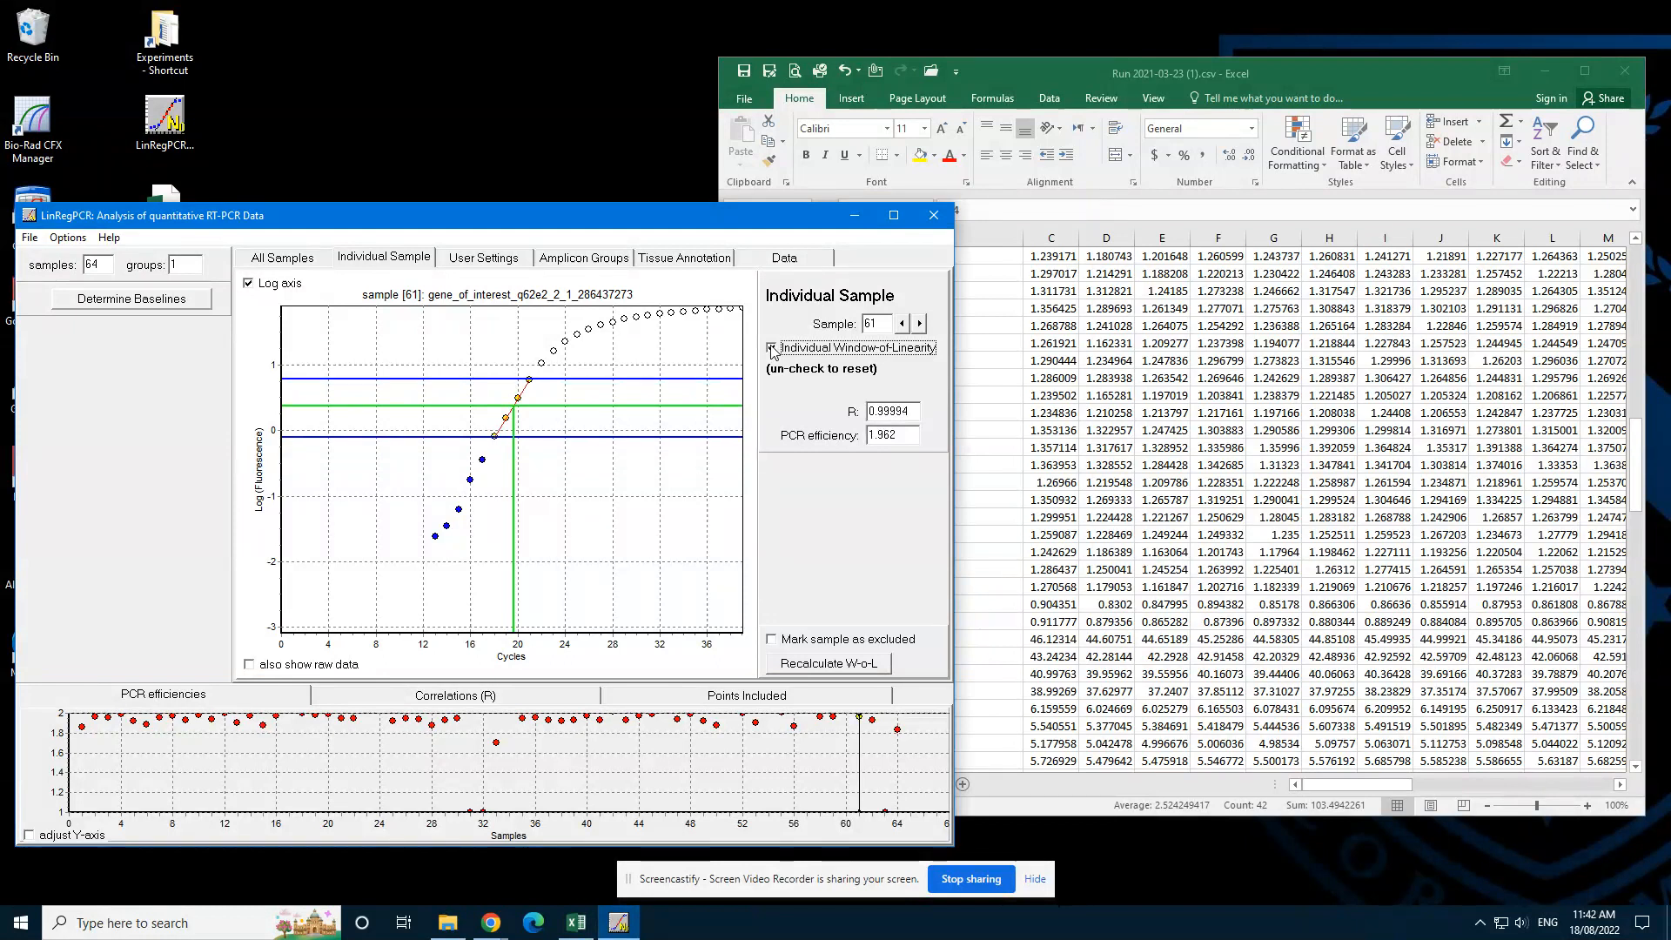
click(772, 347)
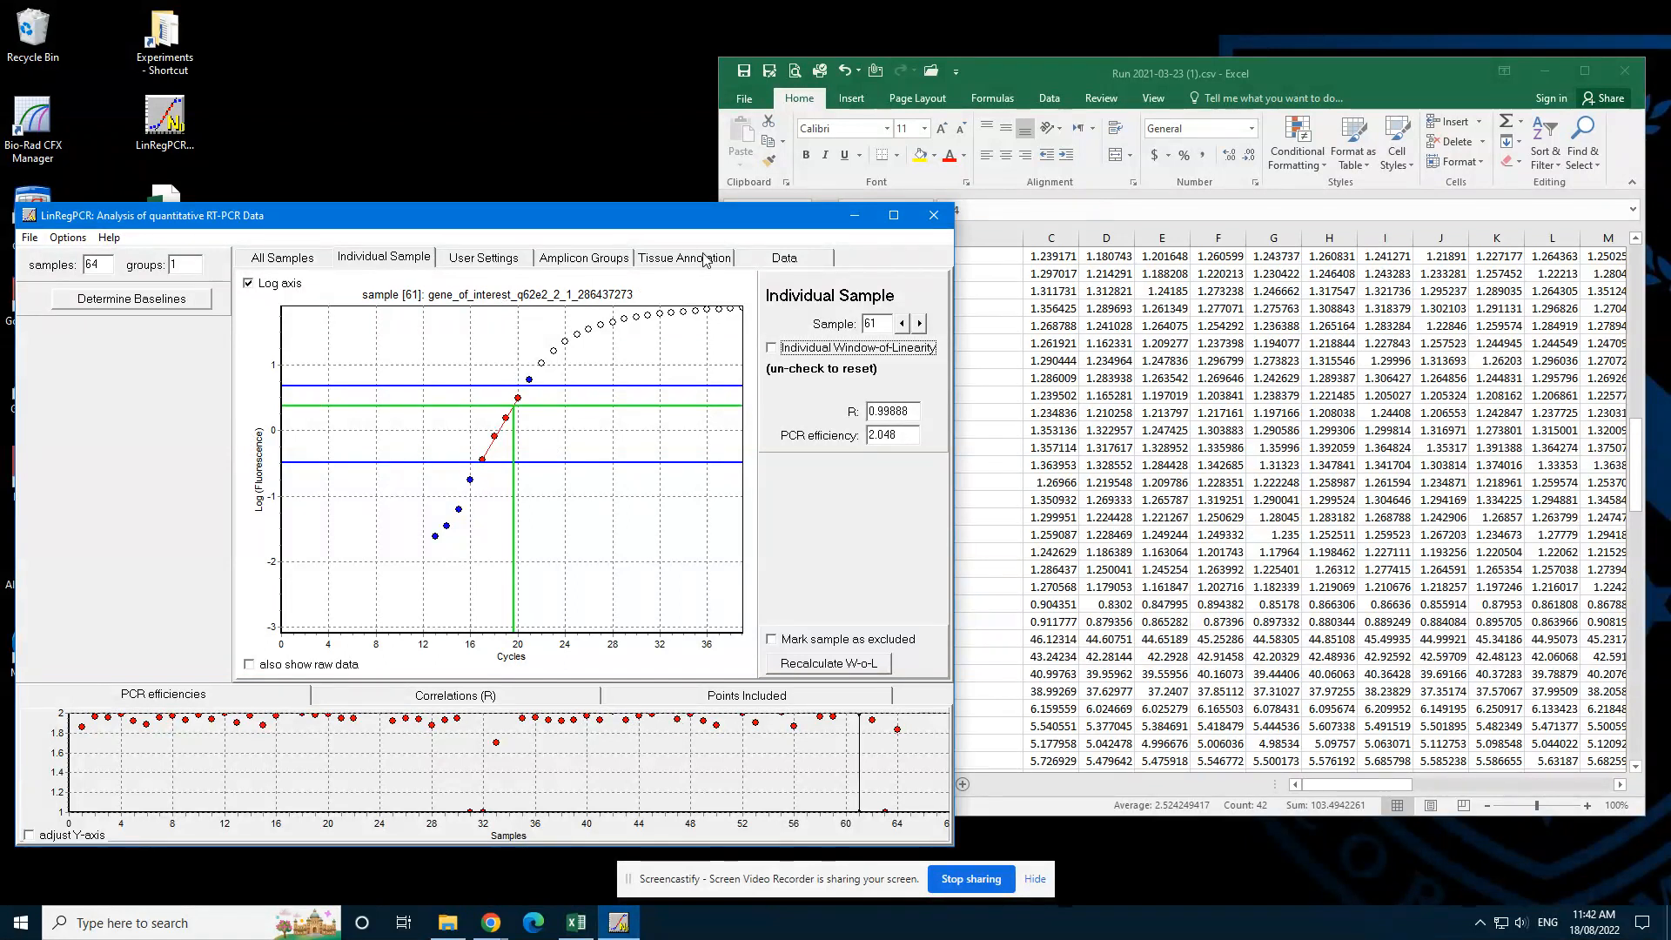
Extract the amplicon groups based on the 1st part of the sample name from the front, with underscore as part separator.
click(581, 258)
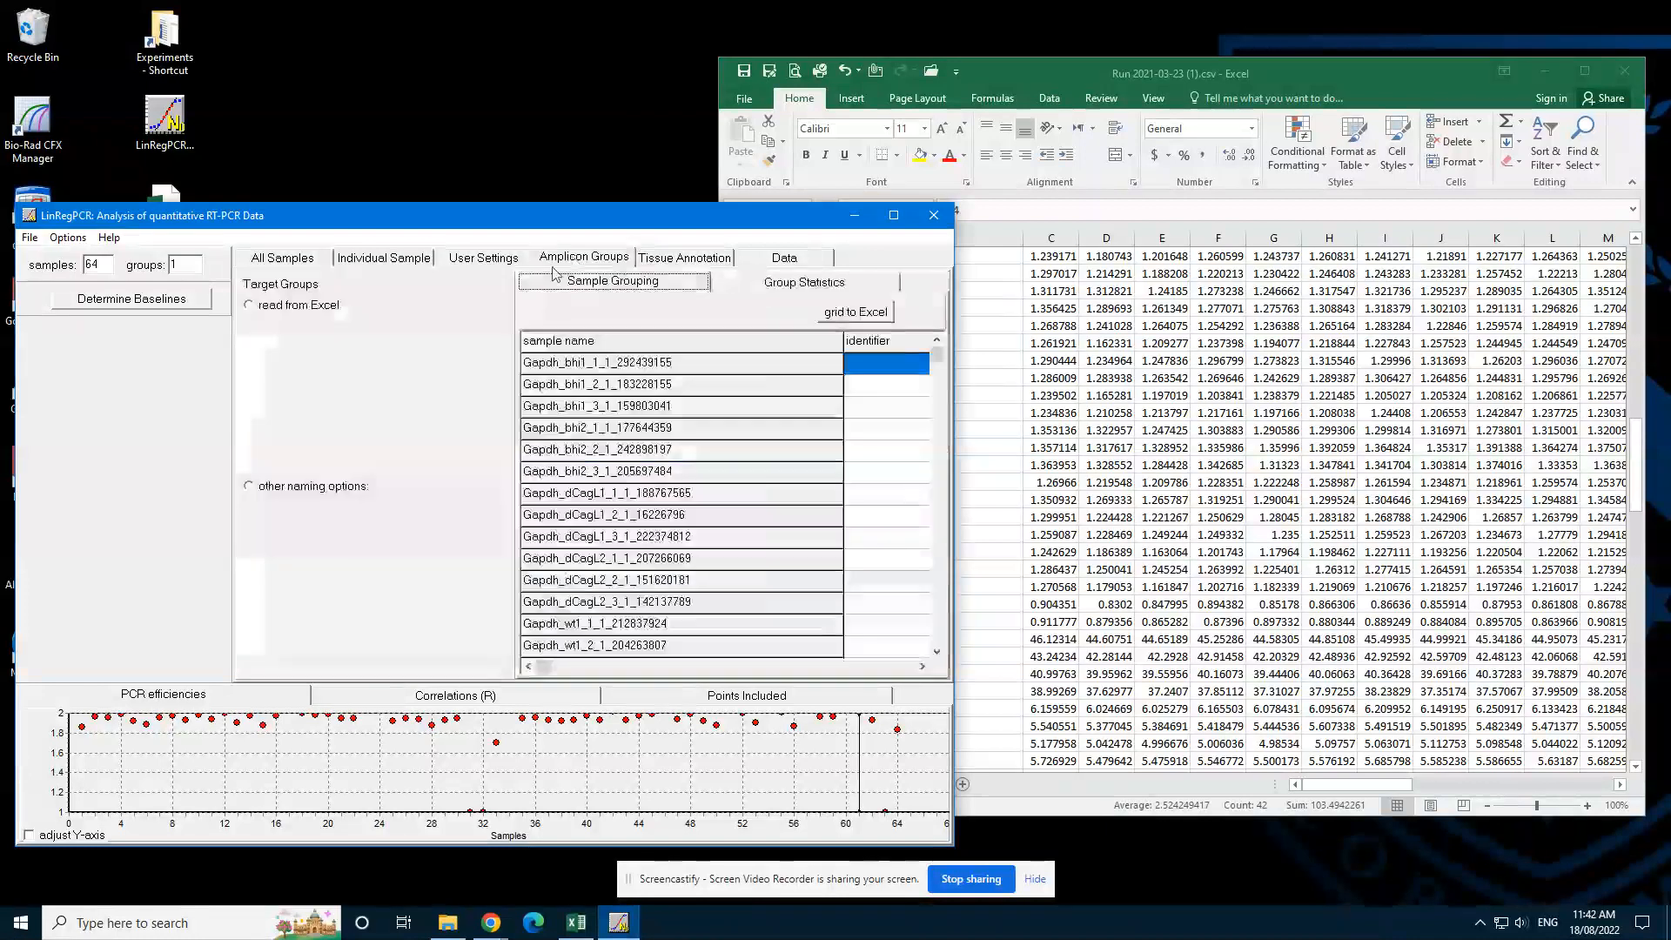
click(249, 486)
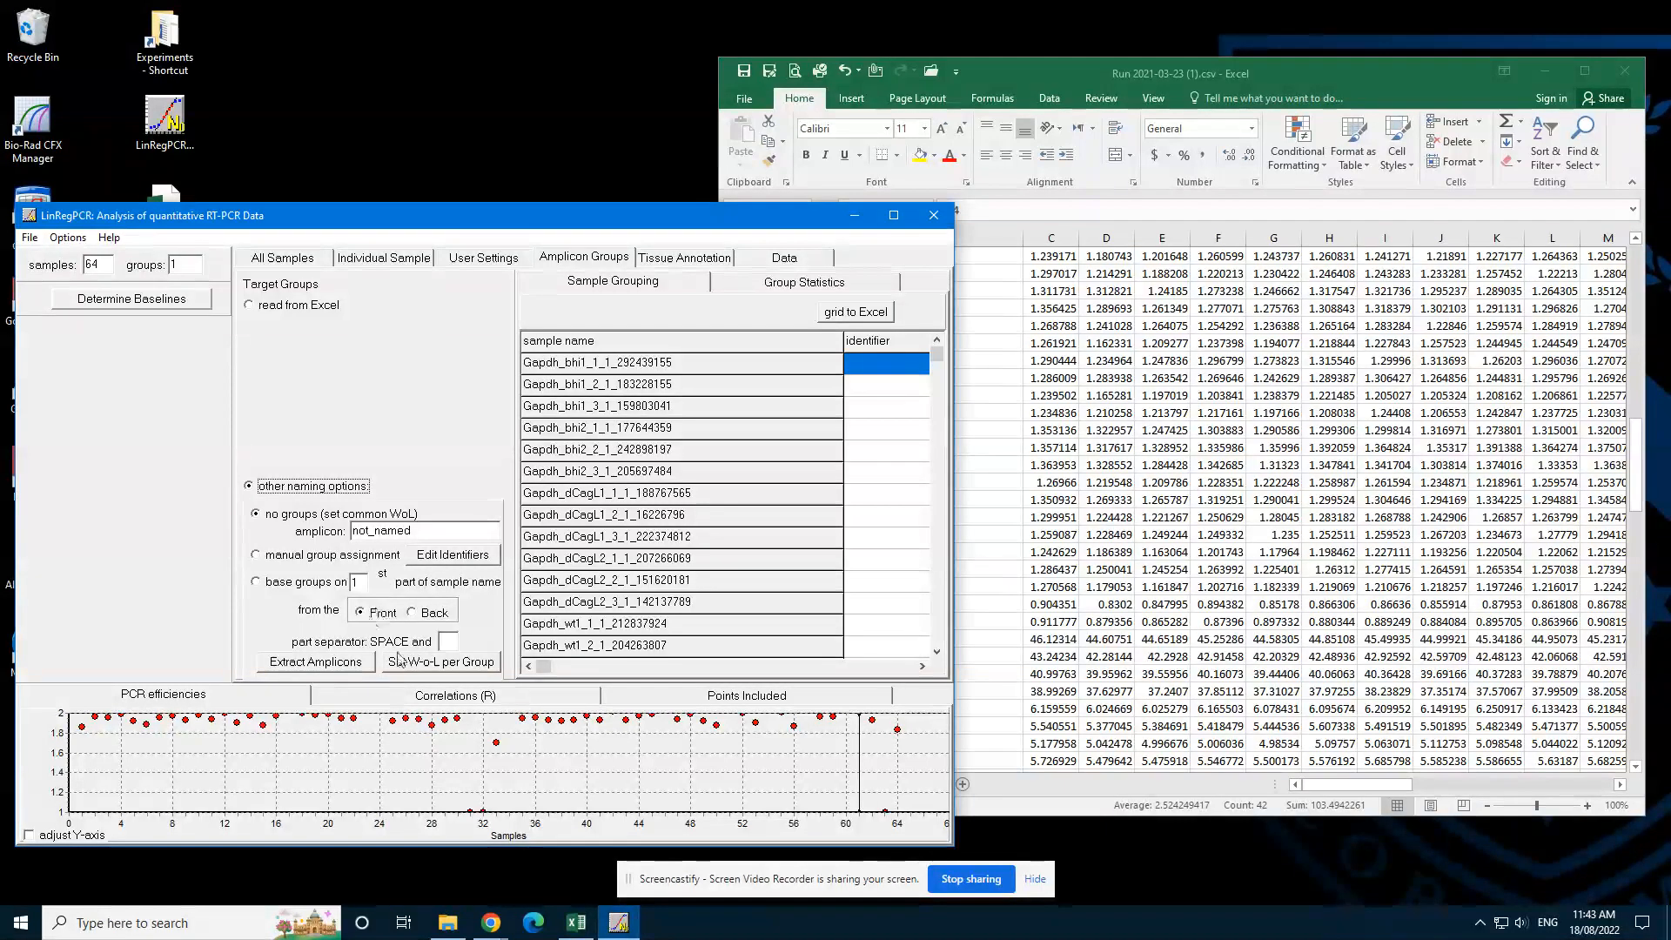
click(450, 641)
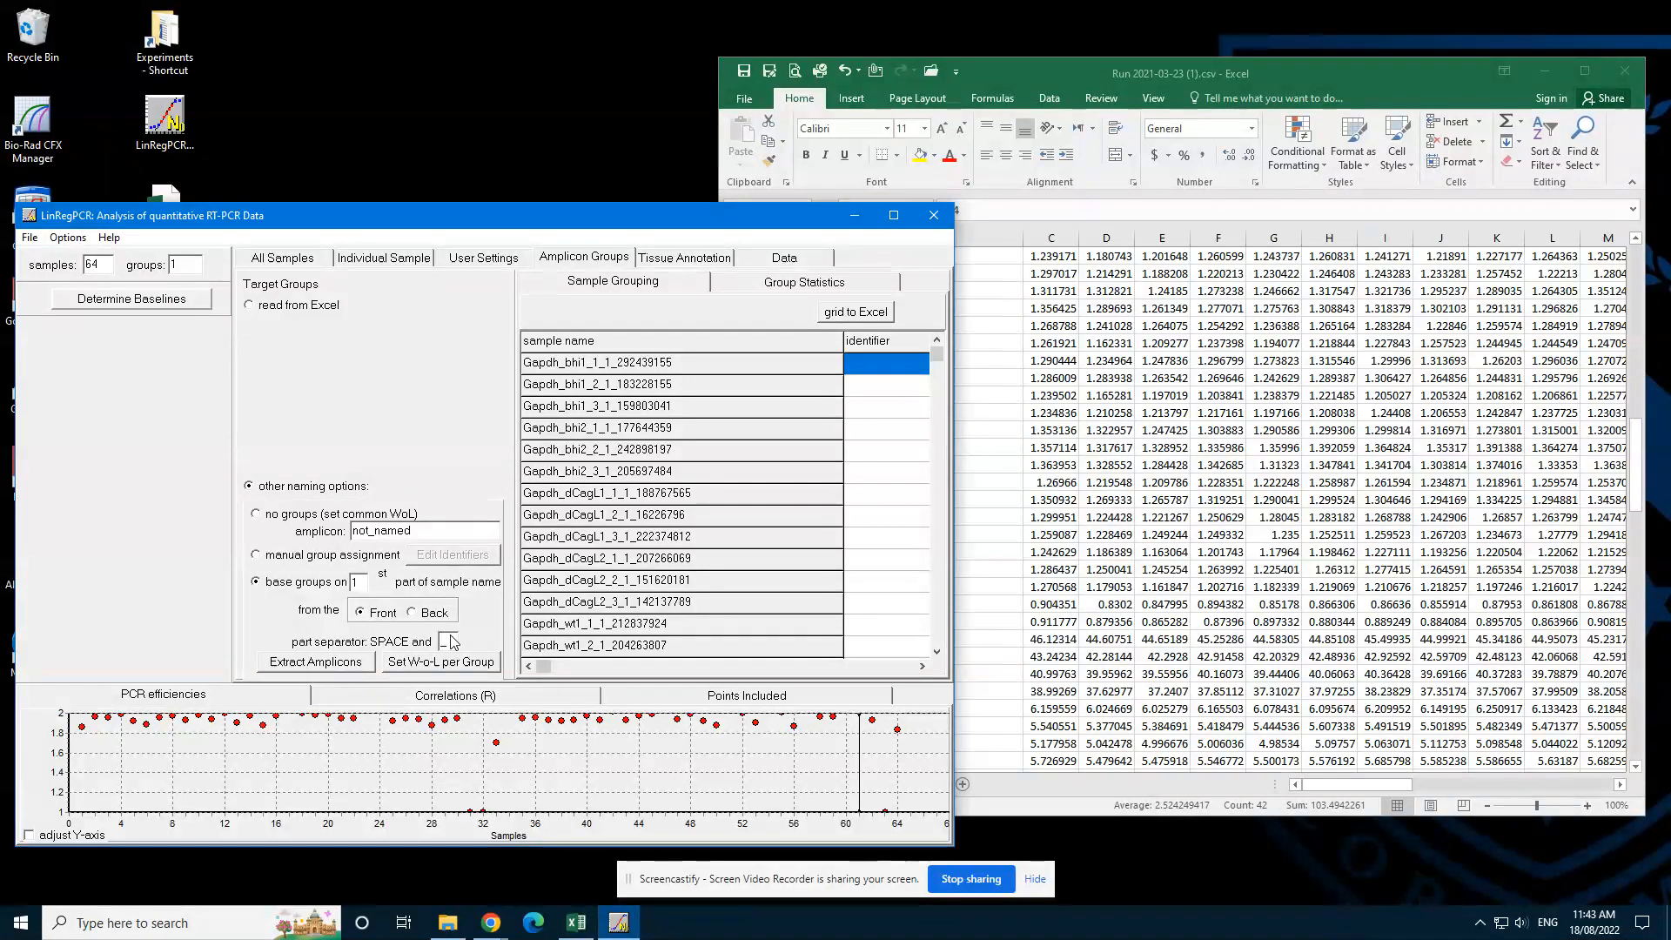
click(311, 662)
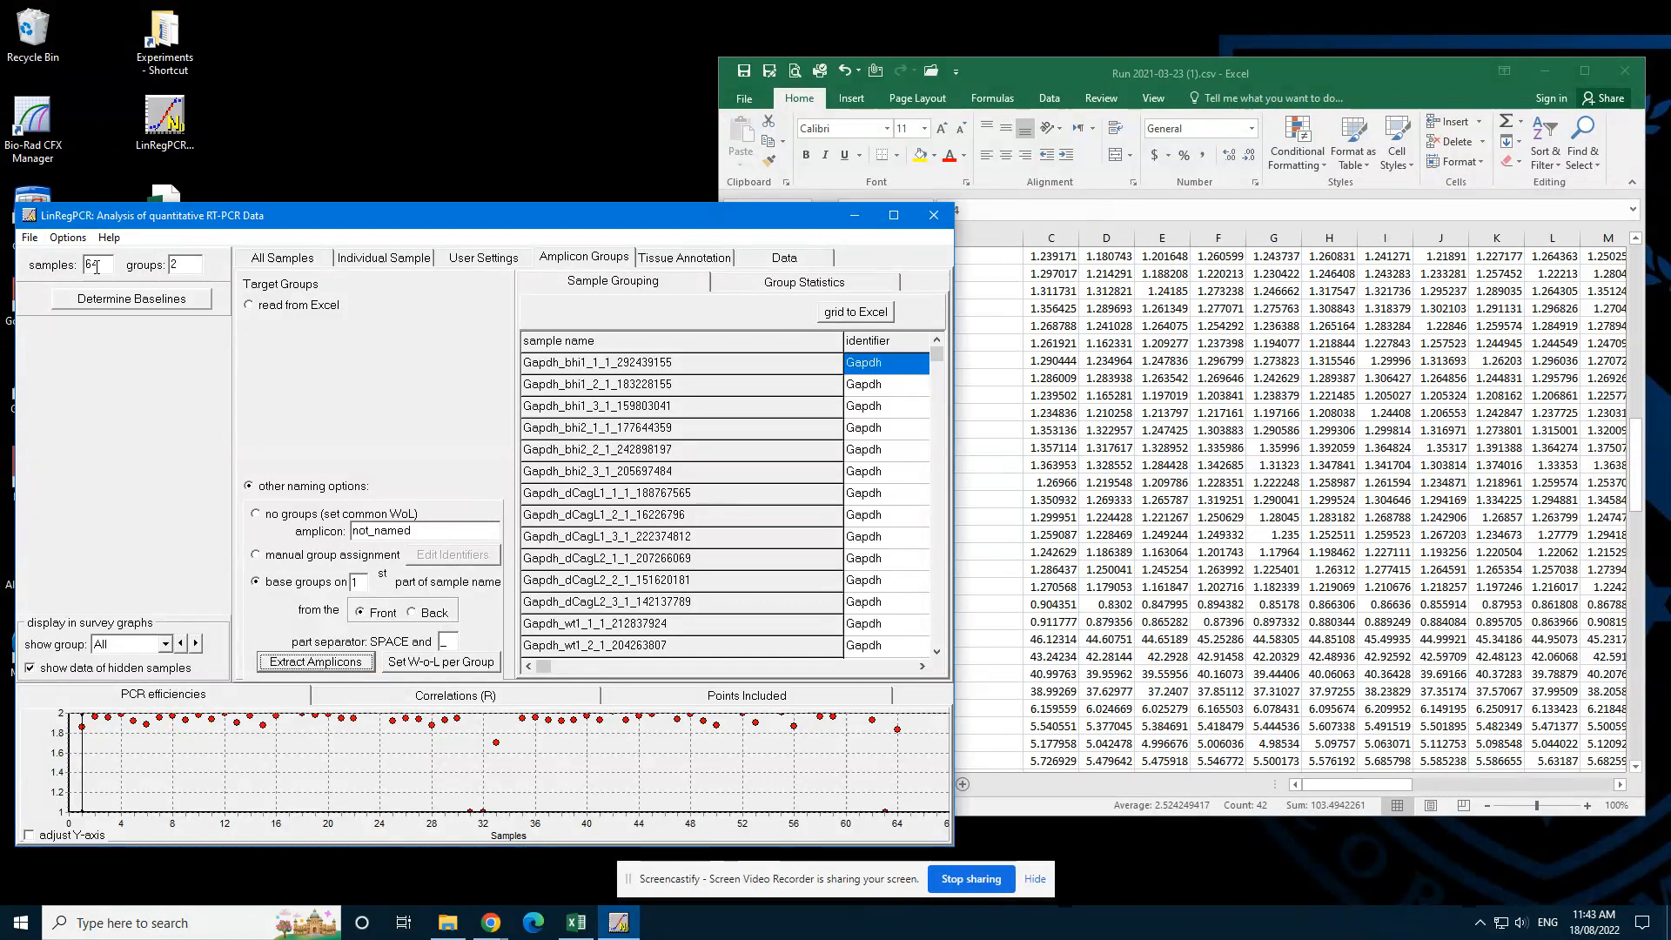
Save the LinRegPCR results to the run workbook with Compact + Complete output placed as last sheets, and close LinRegPCR.
click(29, 238)
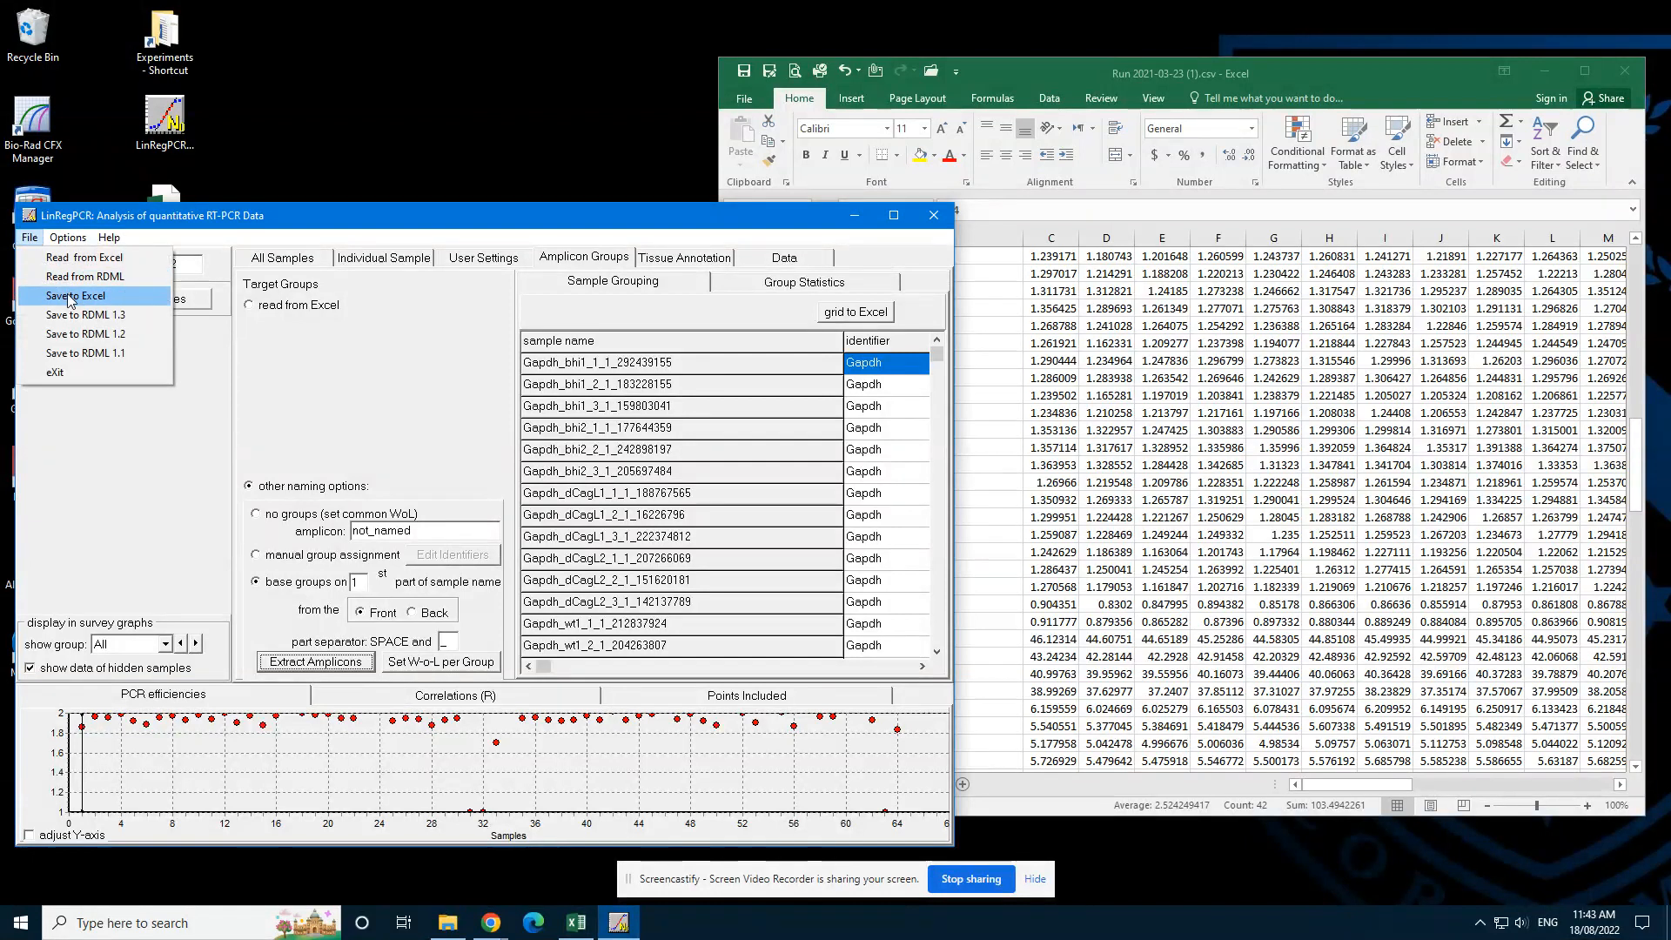
click(73, 295)
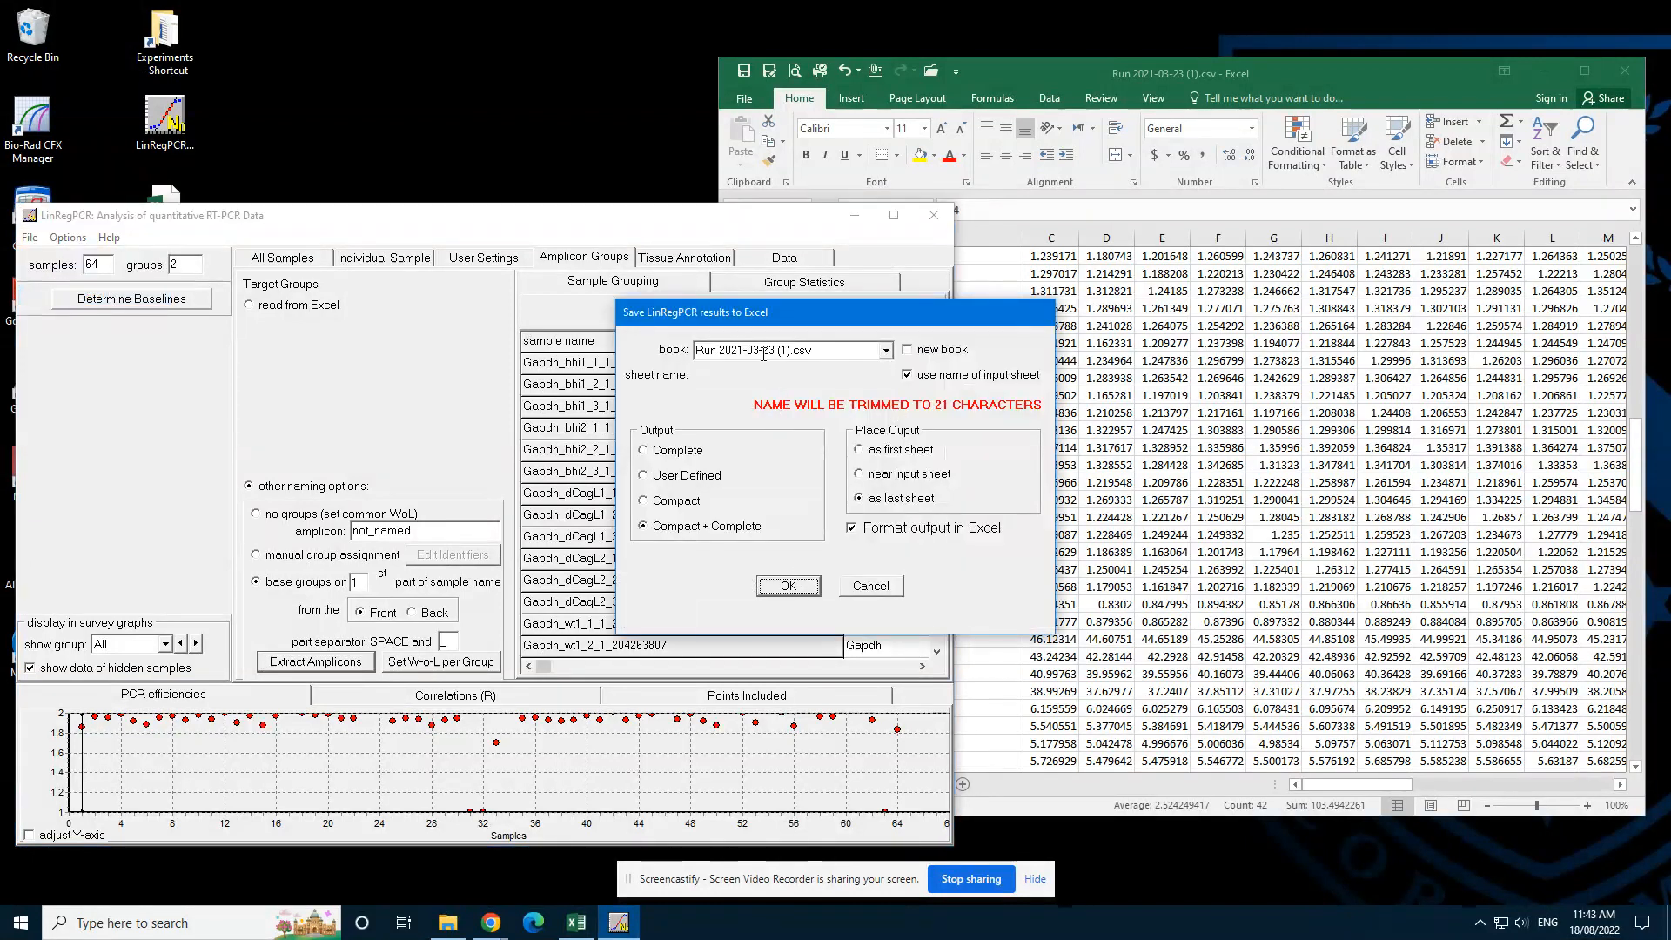
click(789, 587)
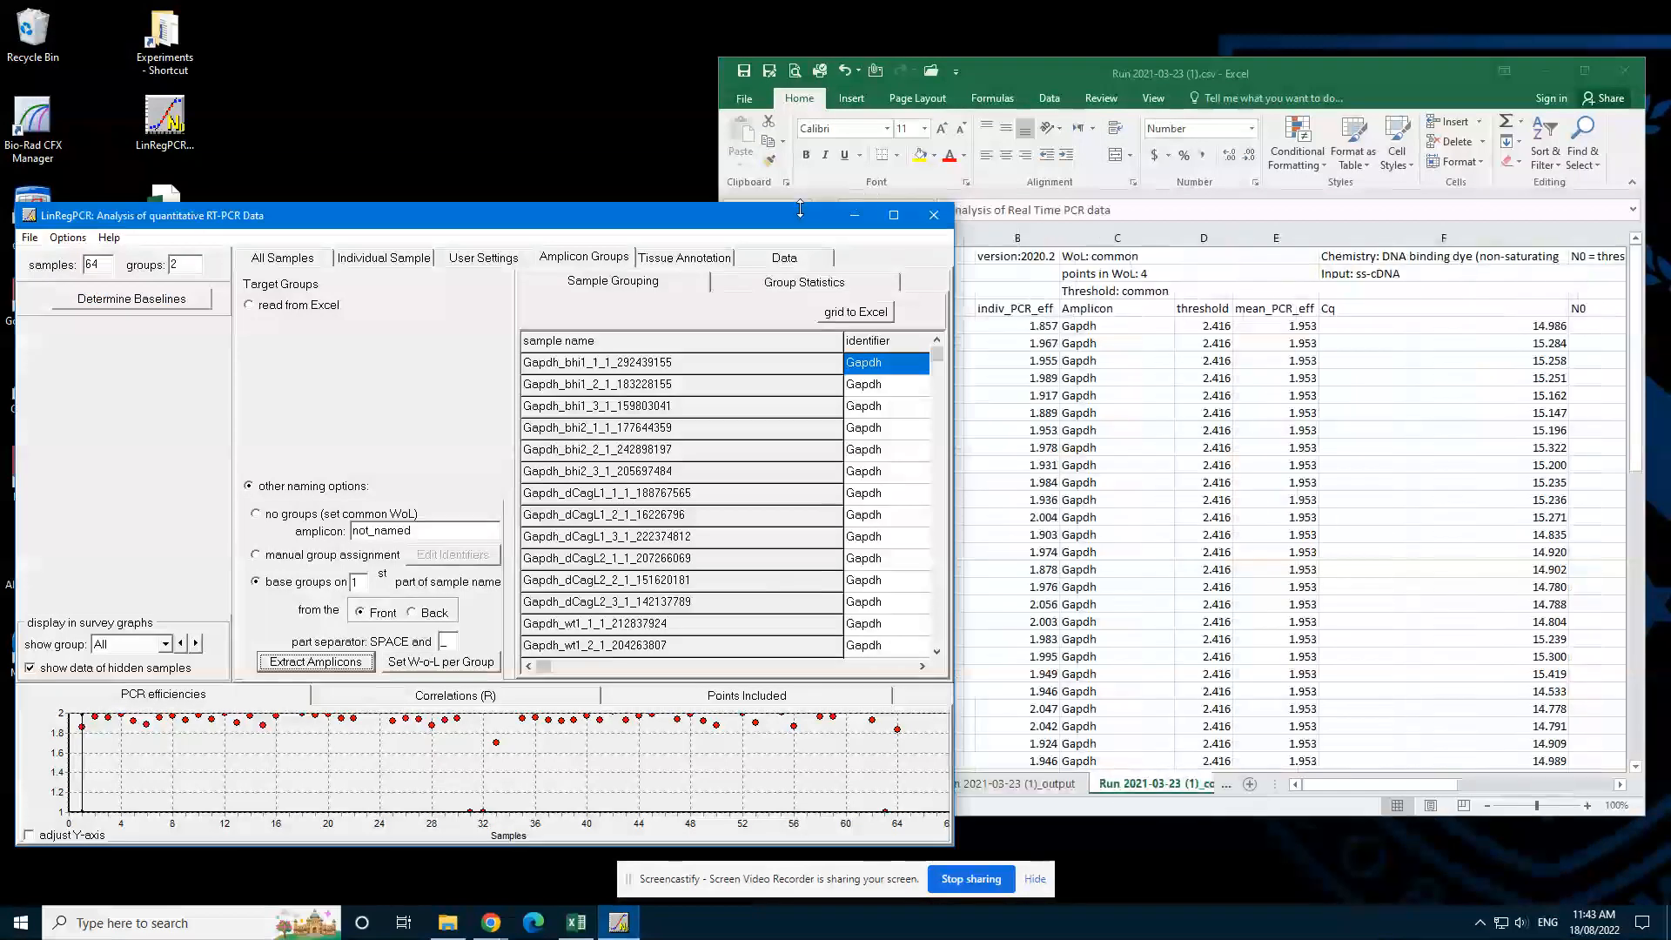
click(933, 217)
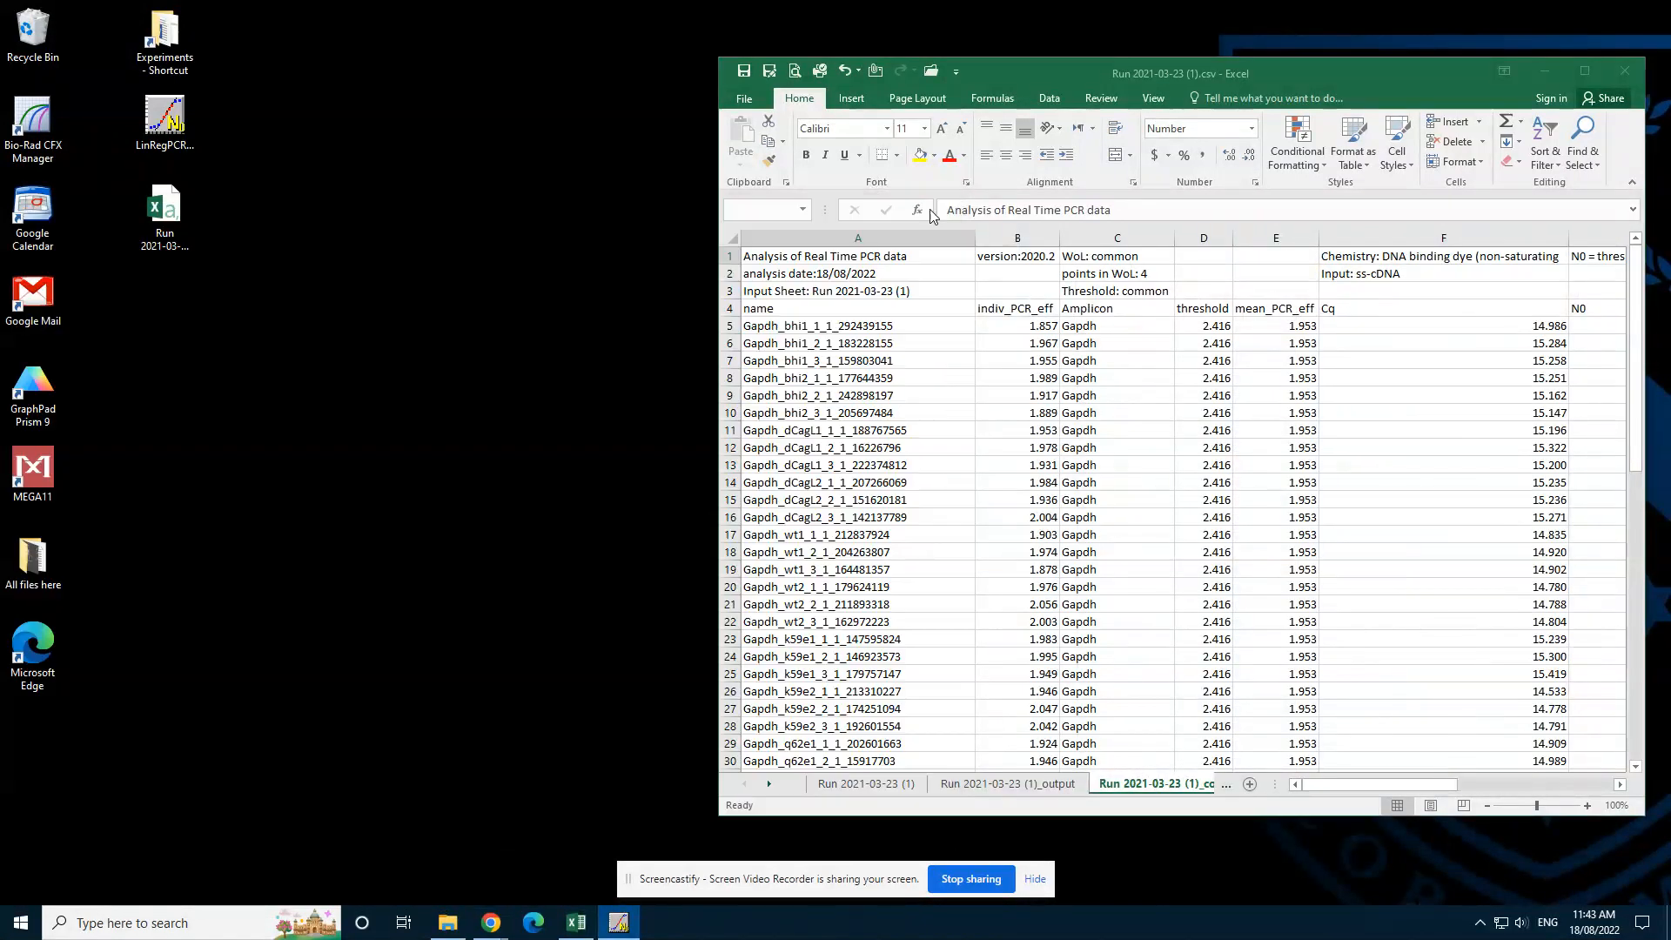
Widen the Excel window and look through the compact results sheet, checking the Amplicon assignment of the Gapdh and gene of interest samples.
drag(719, 263, 349, 275)
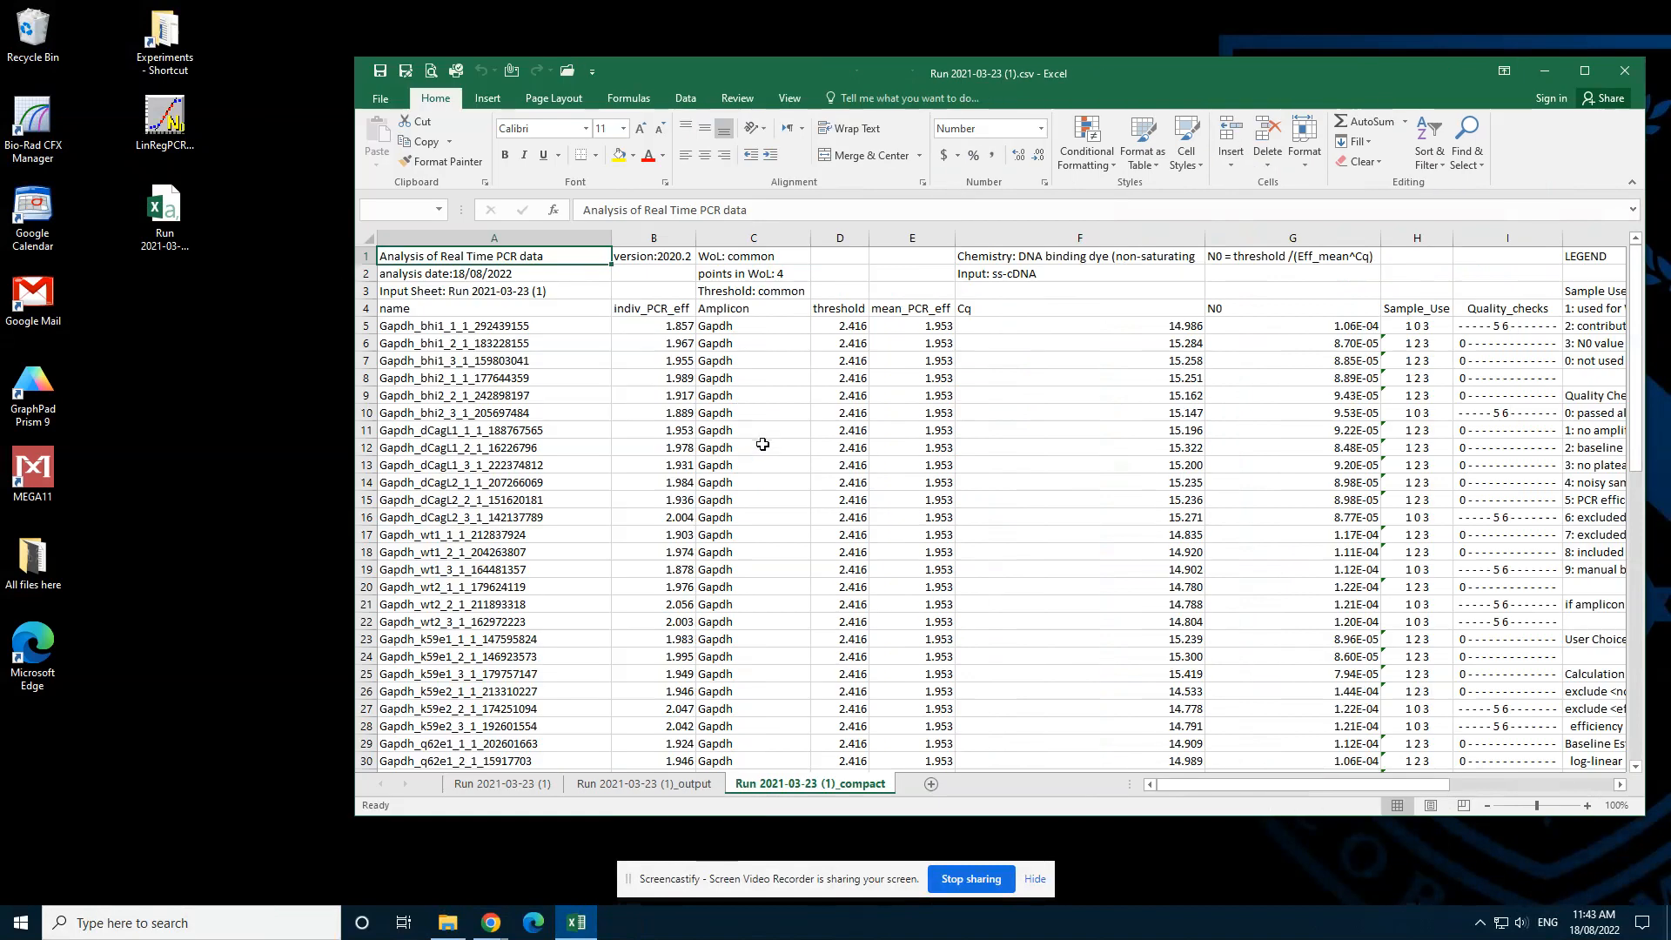
scroll(763, 440, down, 2)
scroll(763, 439, up, 2)
scroll(763, 438, down, 2)
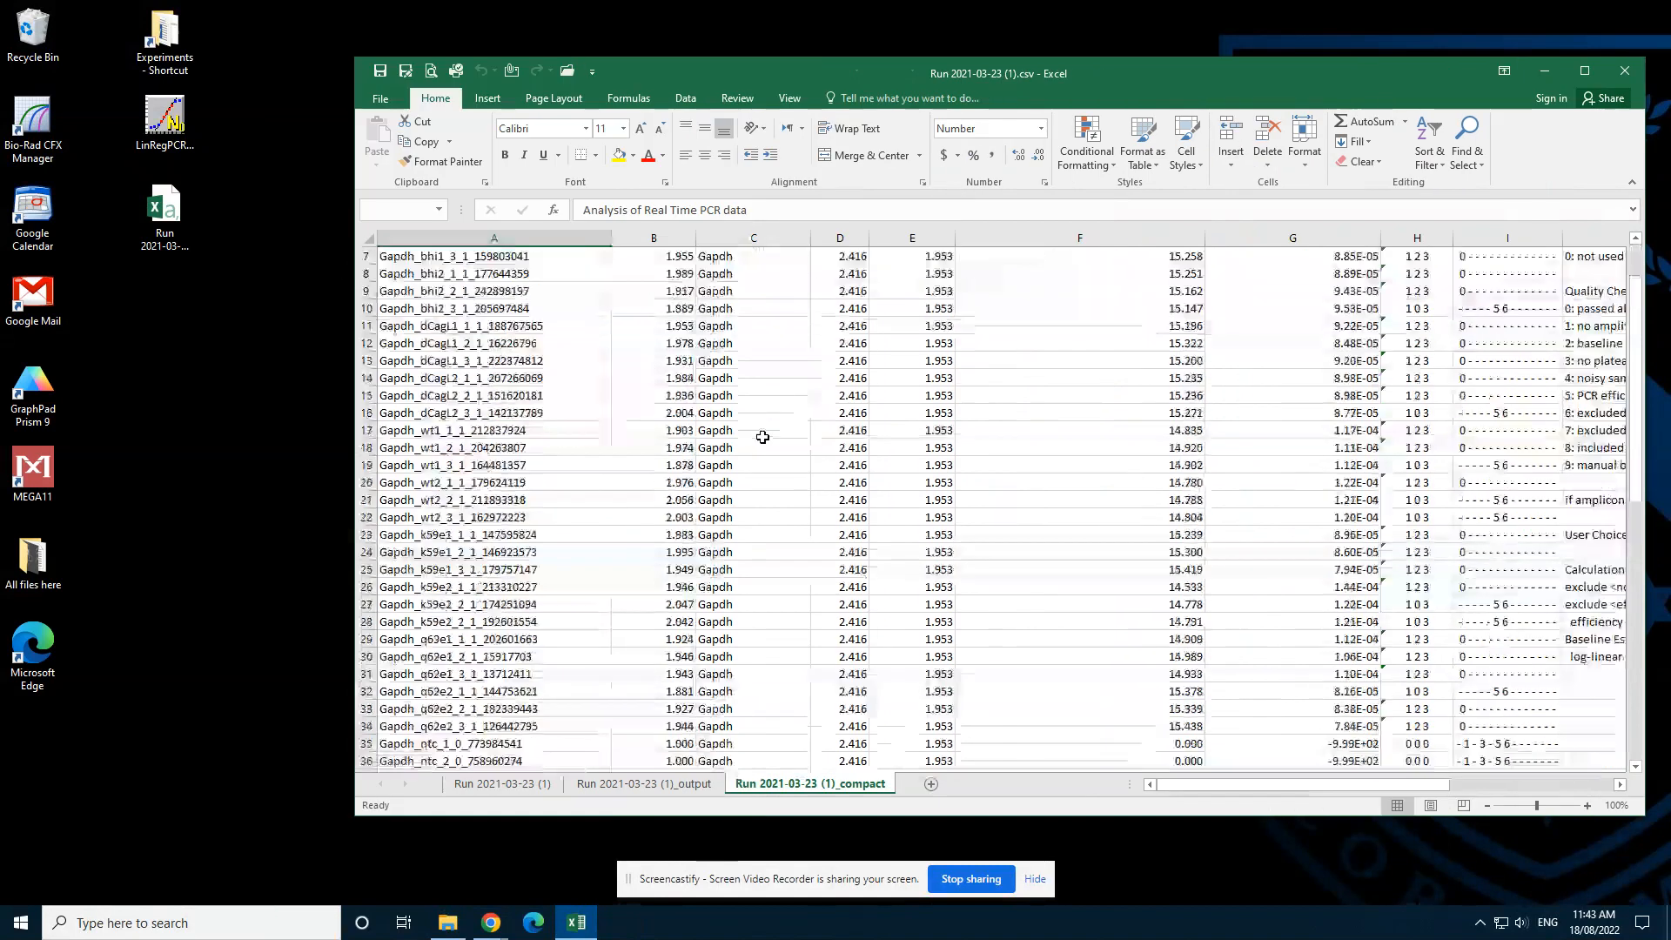
scroll(762, 437, up, 2)
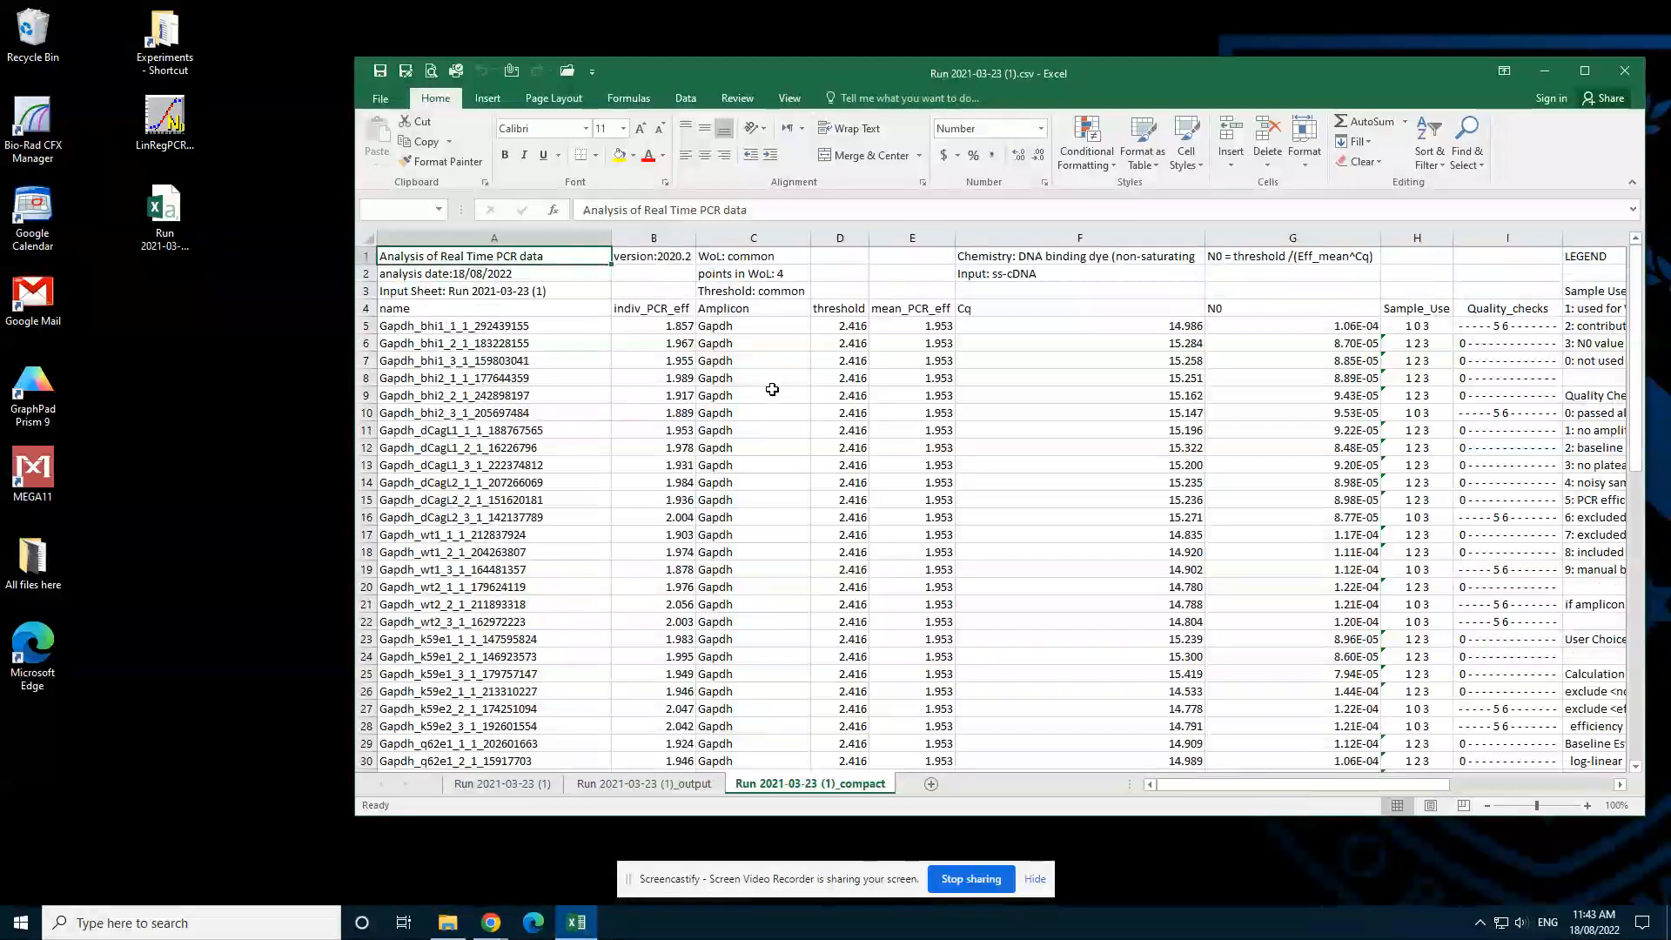
scroll(748, 372, down, 10)
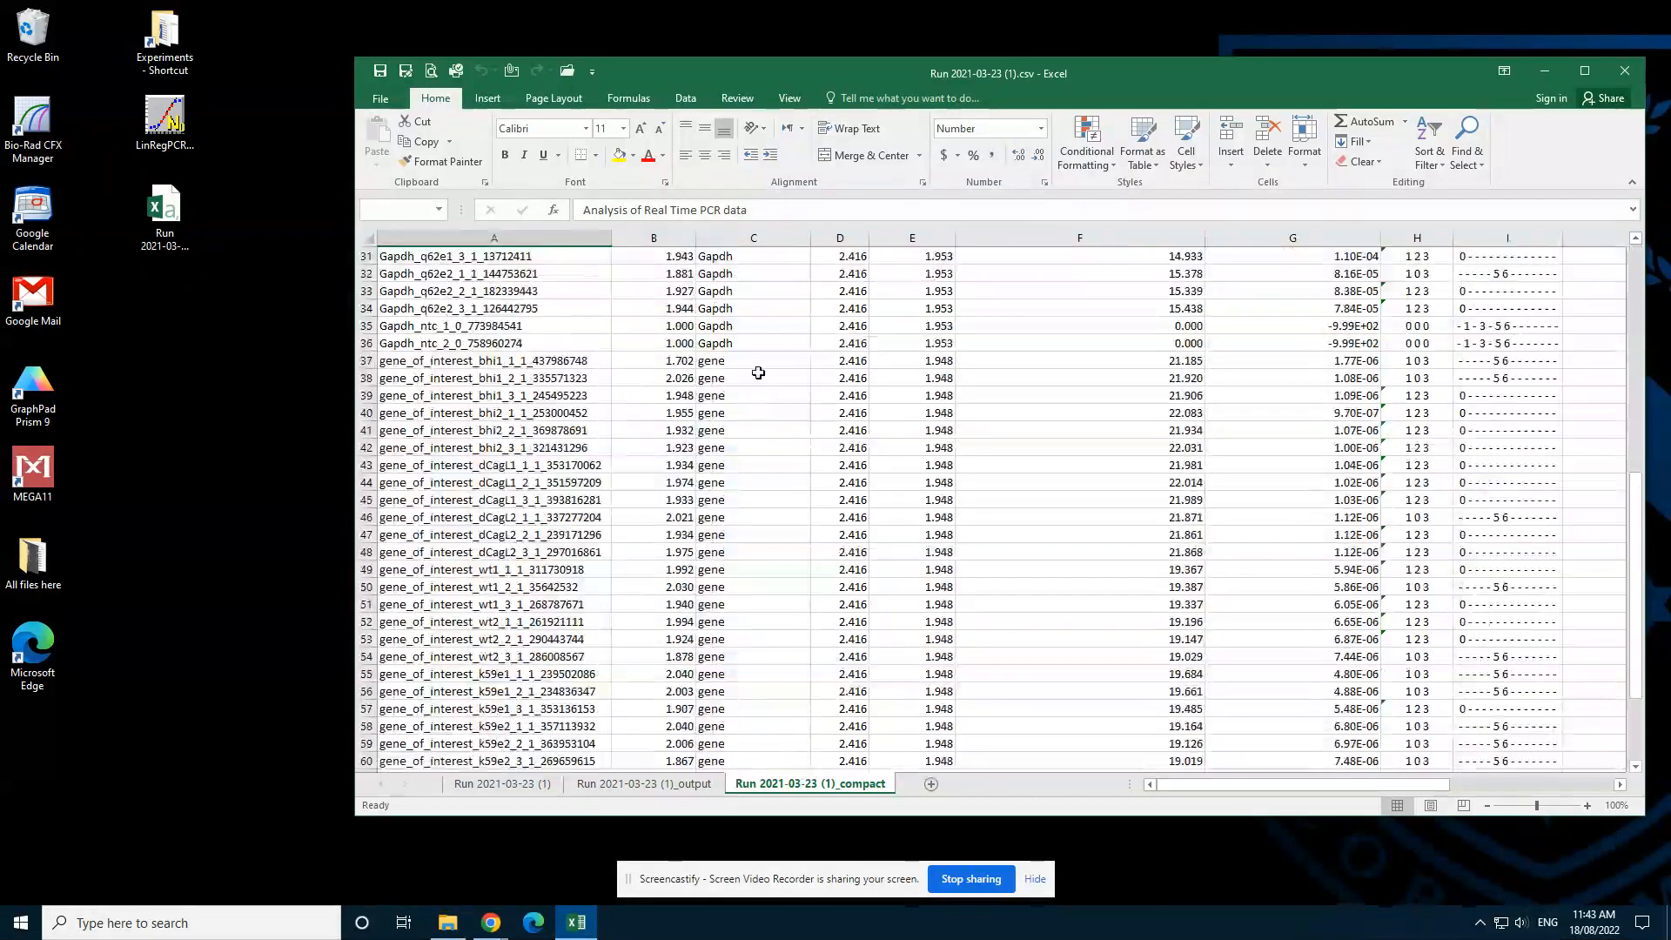
scroll(749, 373, down, 8)
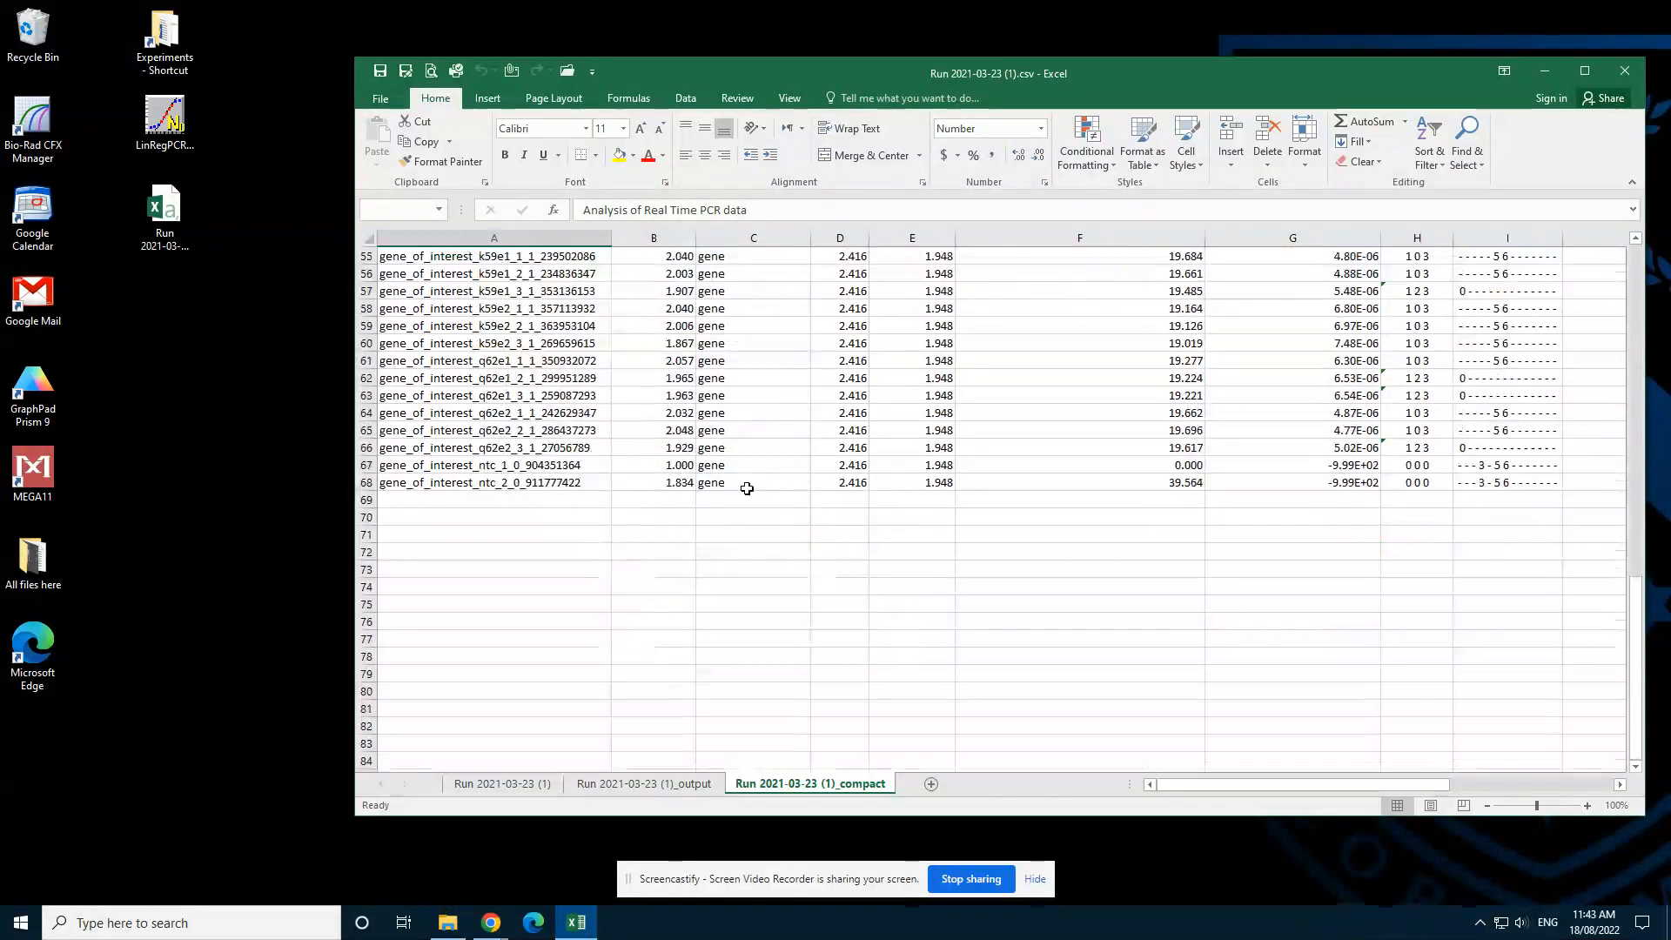
scroll(741, 479, up, 11)
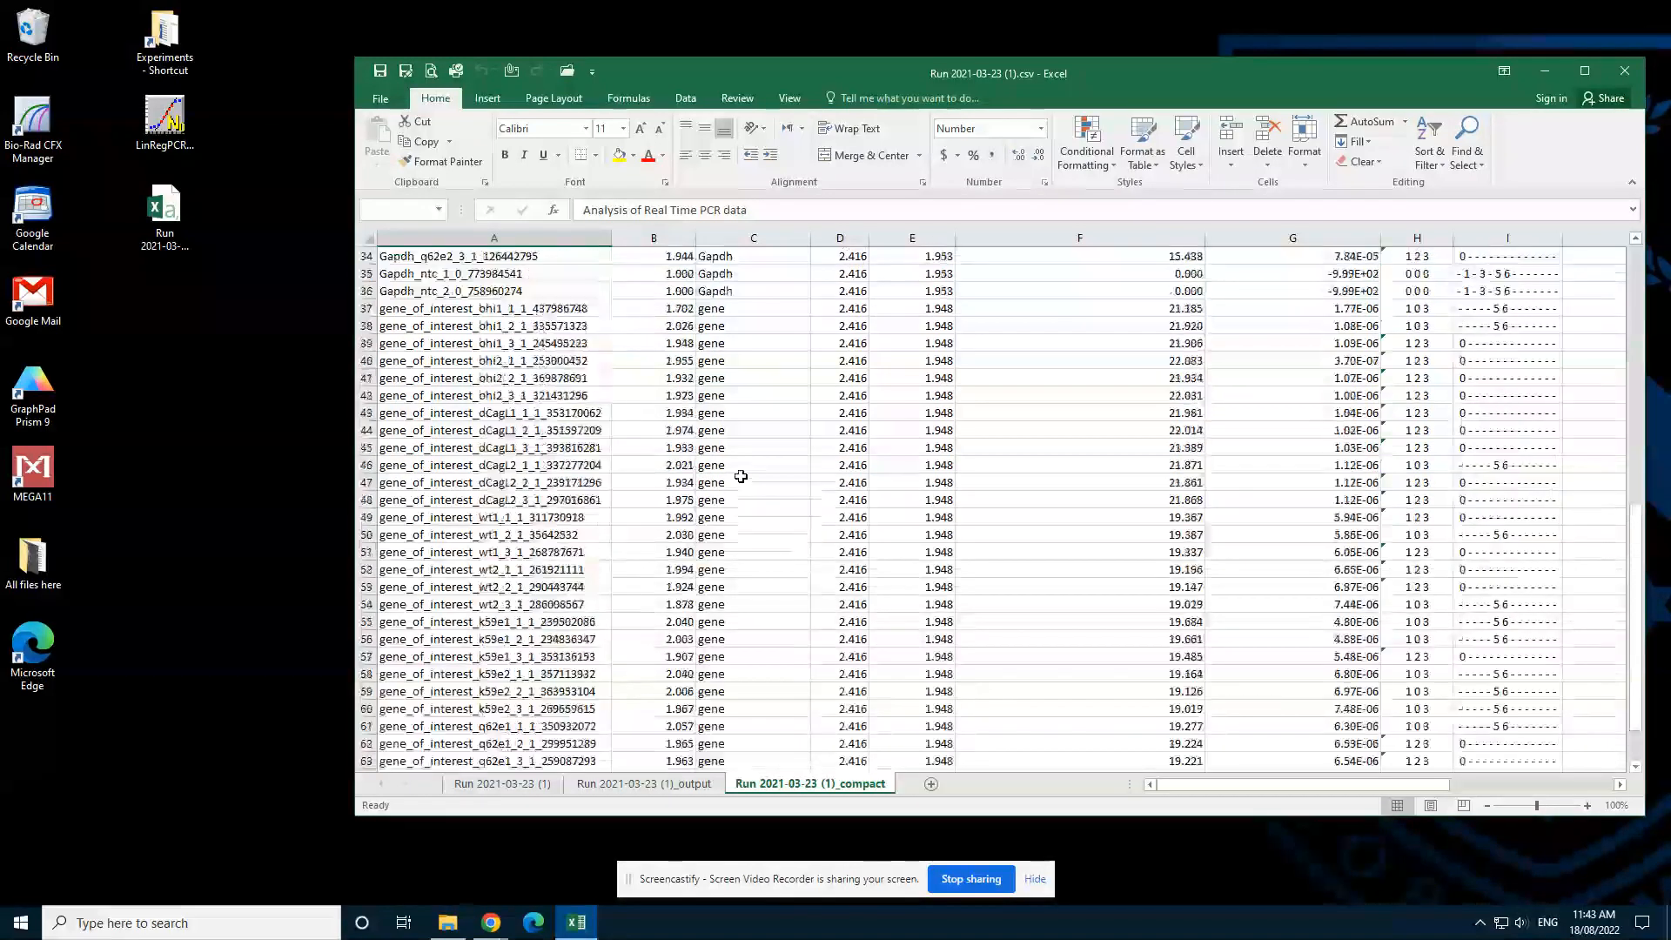
scroll(741, 471, up, 7)
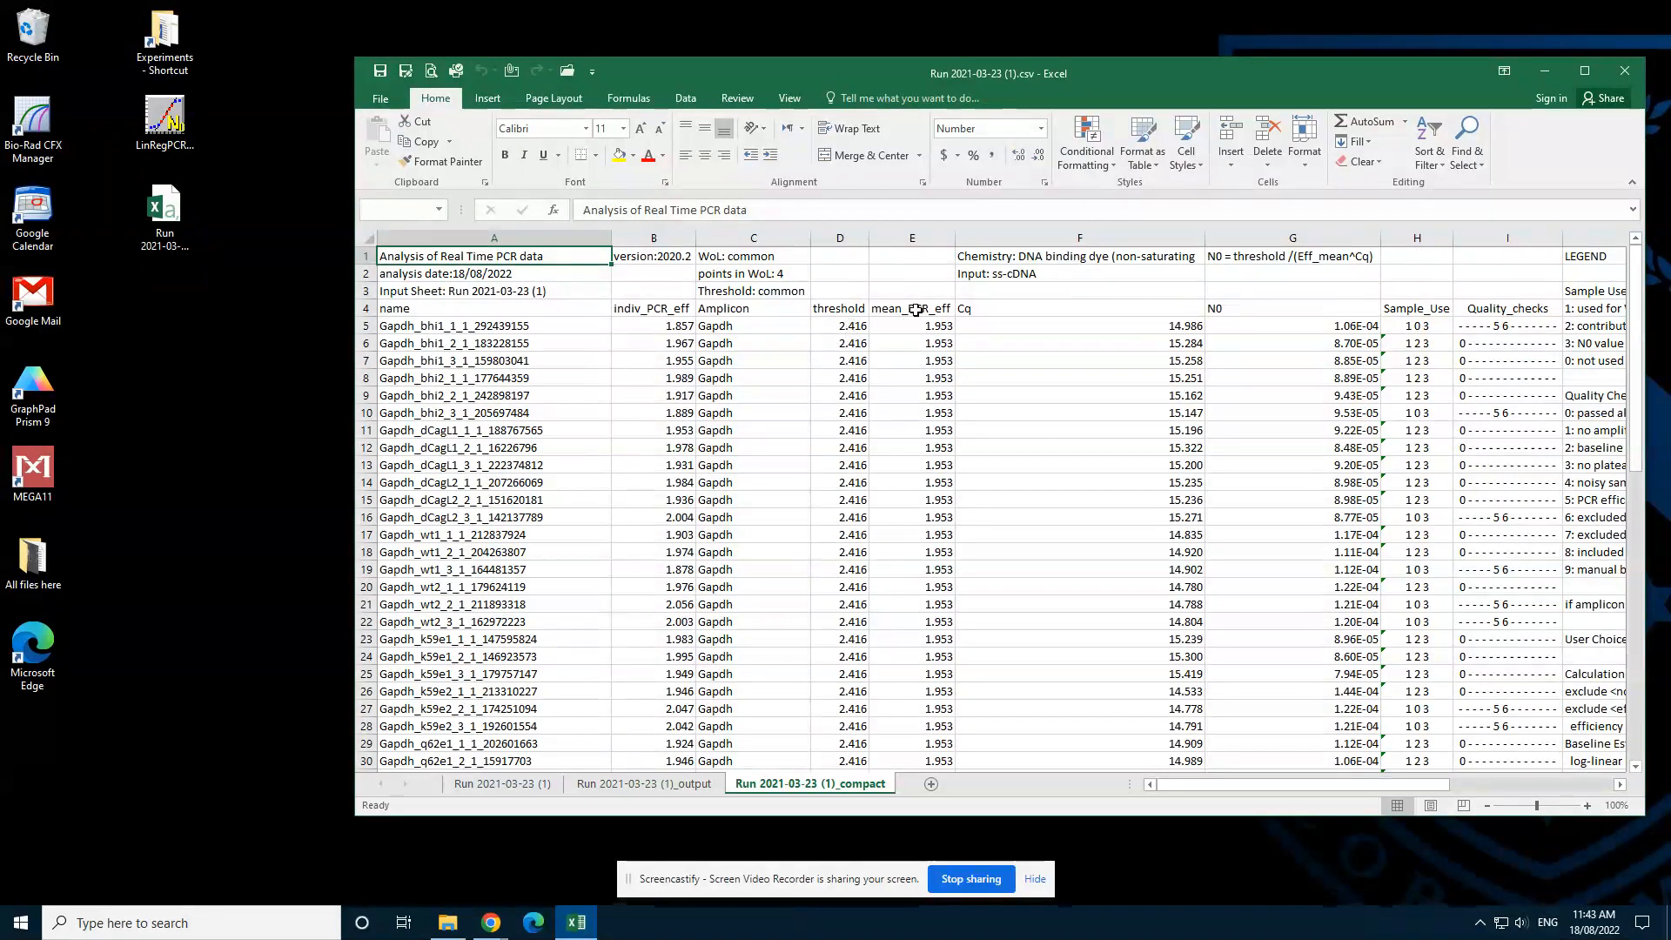
Examine the mean PCR efficiency and Cq values of both amplicon groups down to the final sample row.
scroll(914, 486, down, 15)
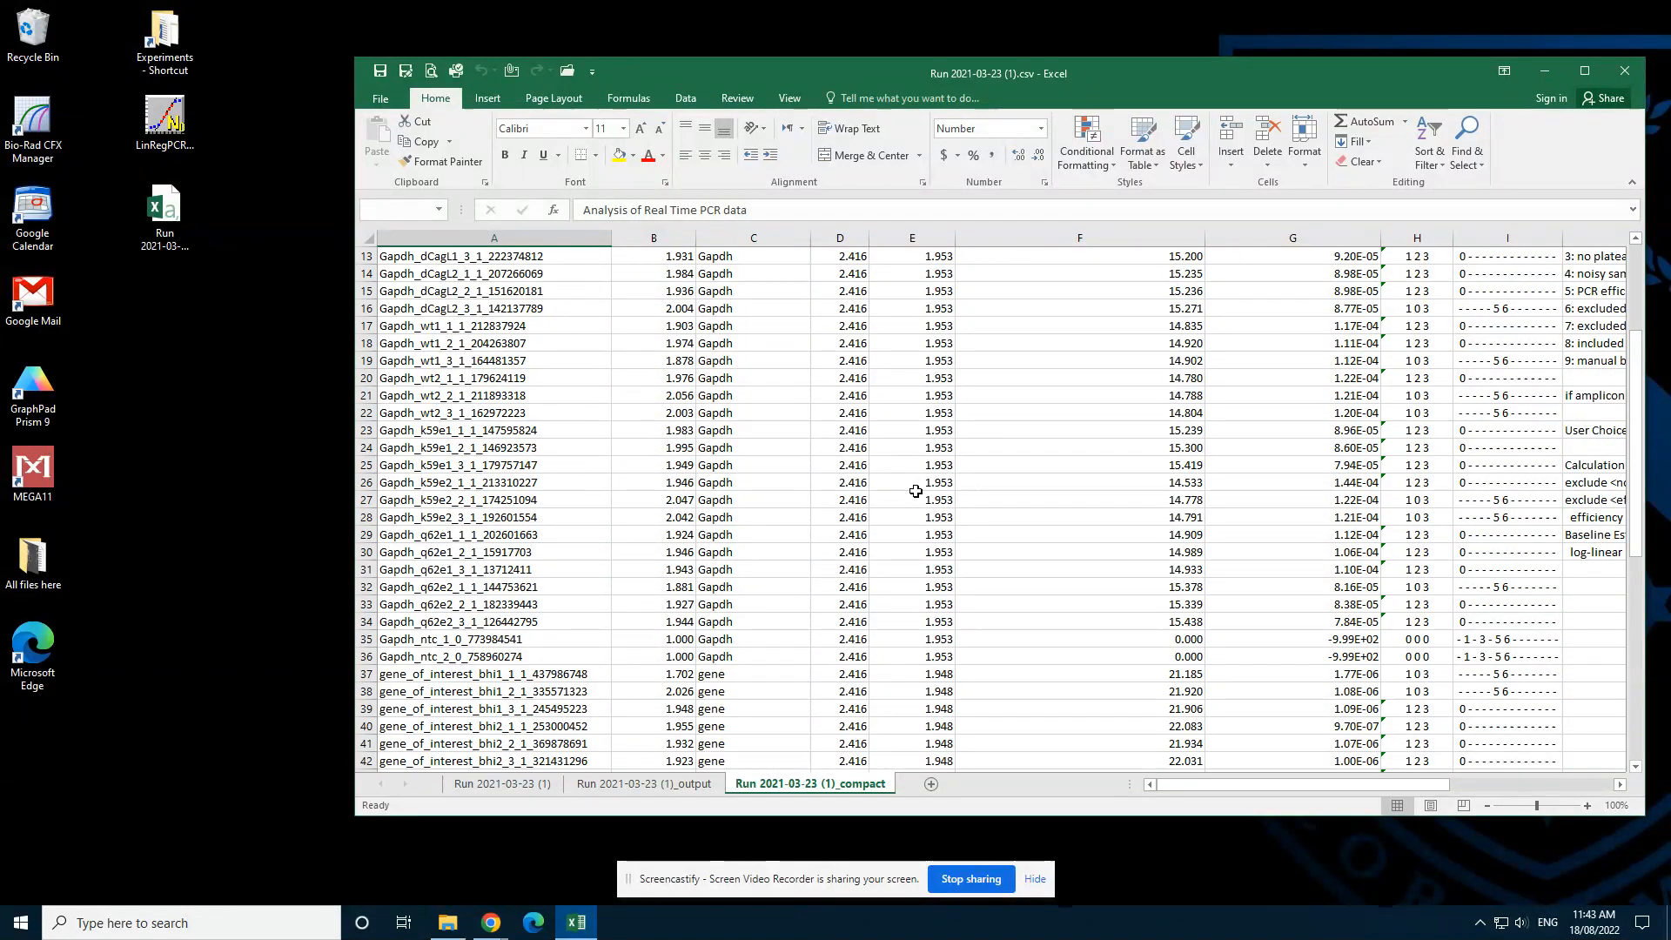
scroll(925, 495, up, 7)
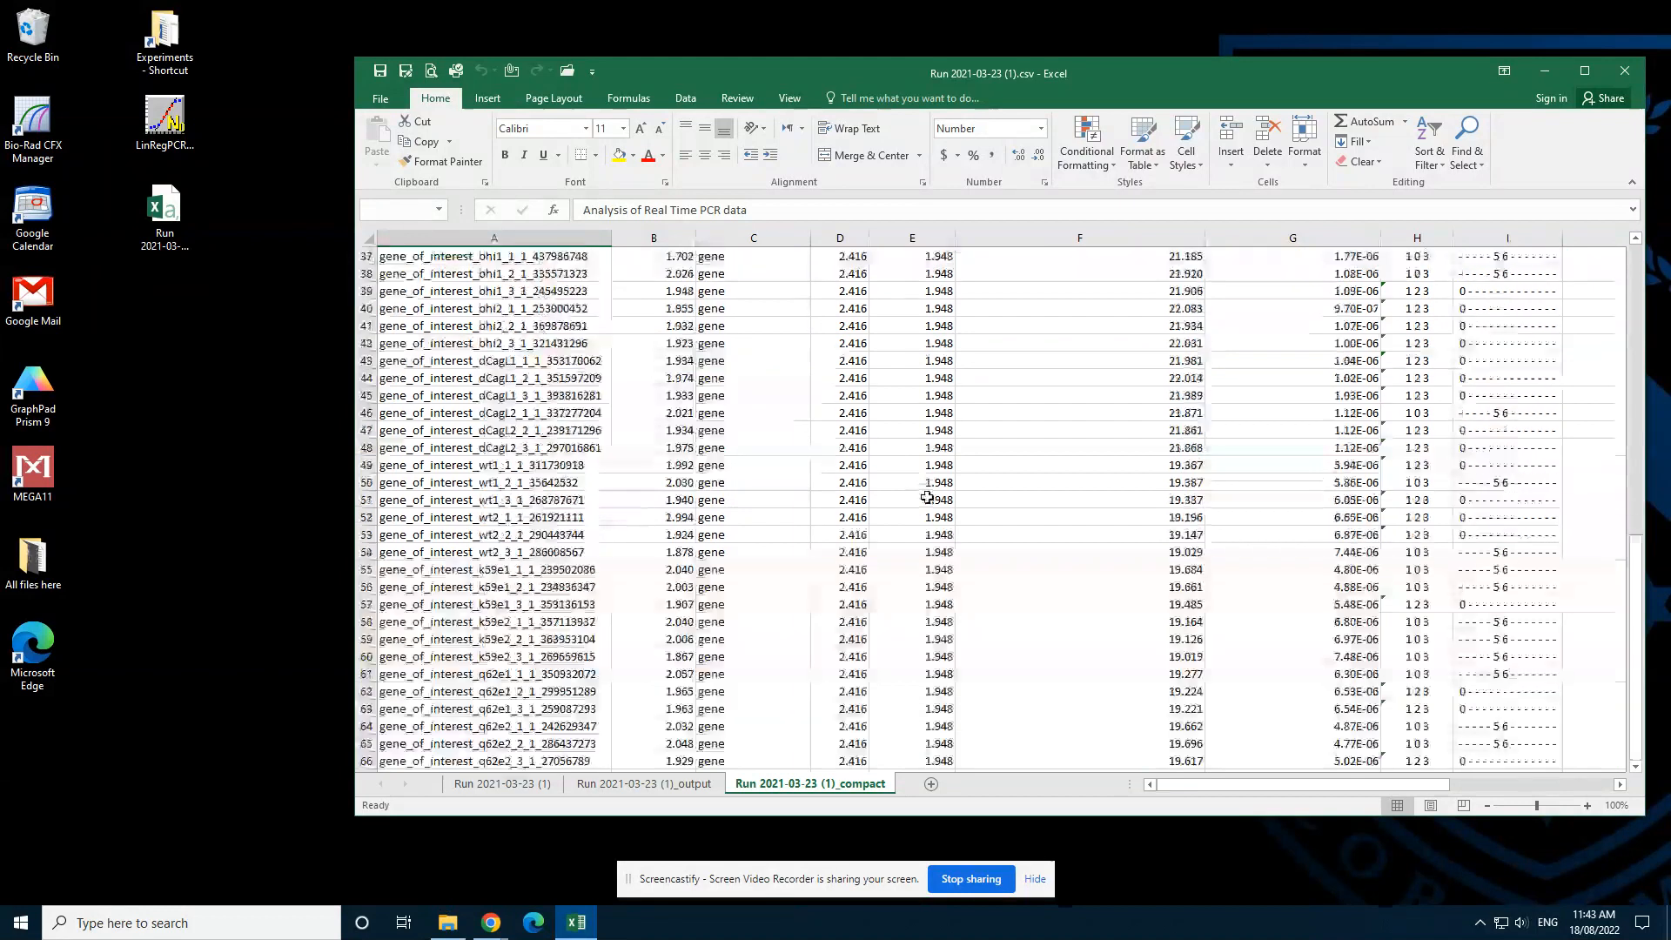
scroll(929, 491, up, 8)
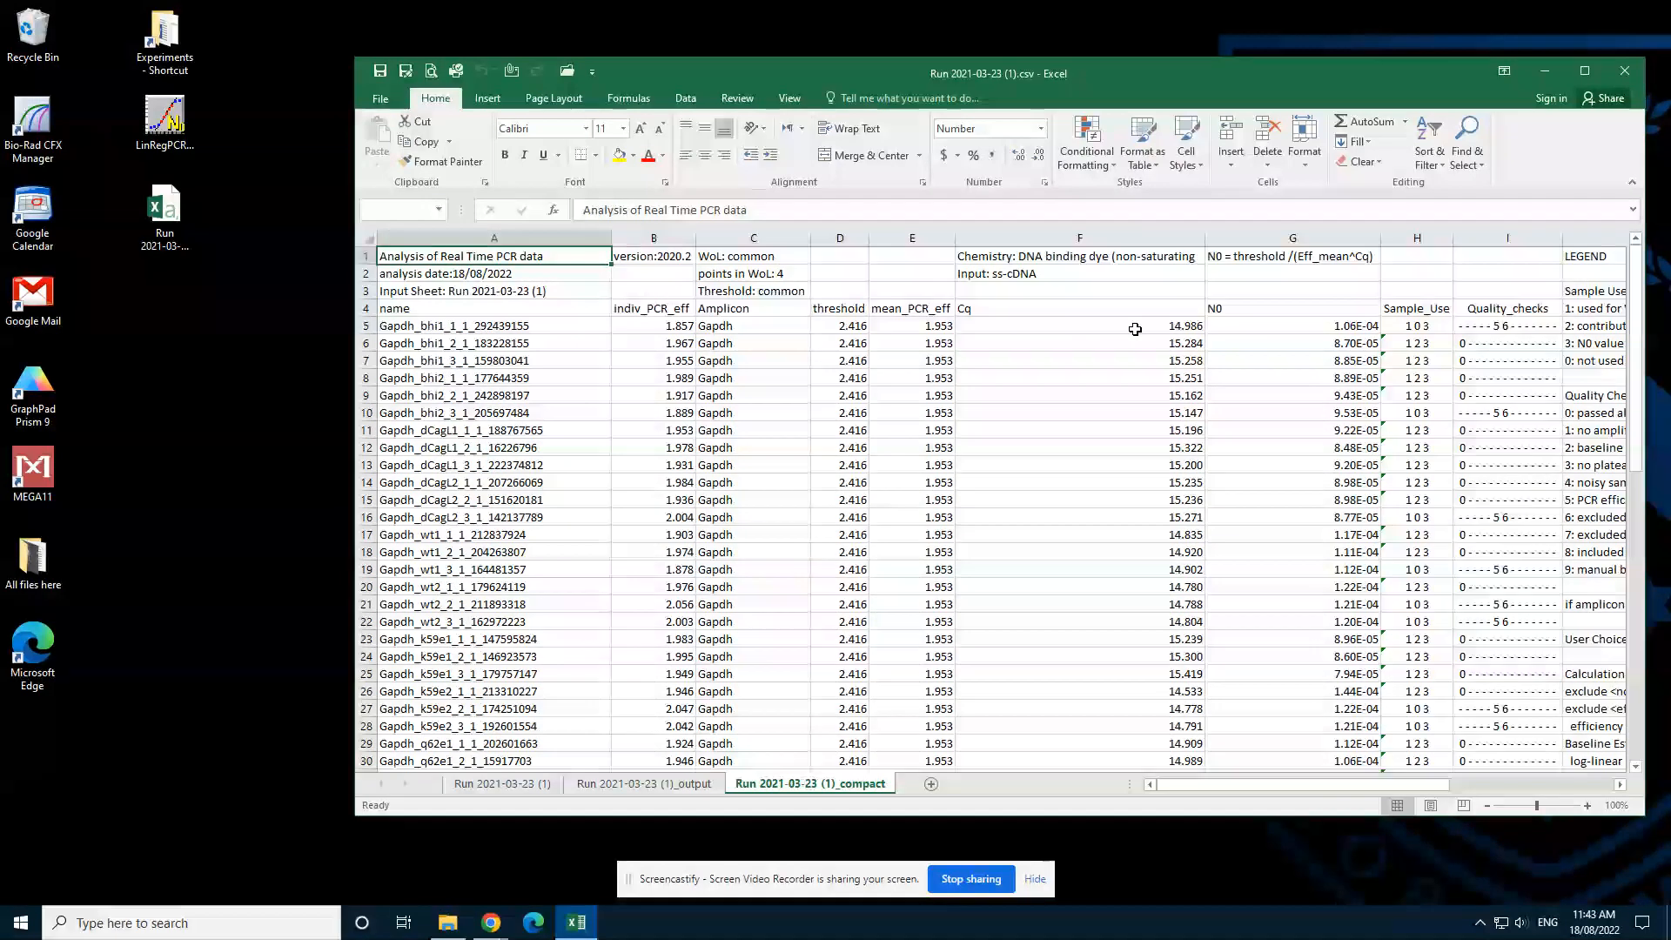
scroll(1135, 331, down, 11)
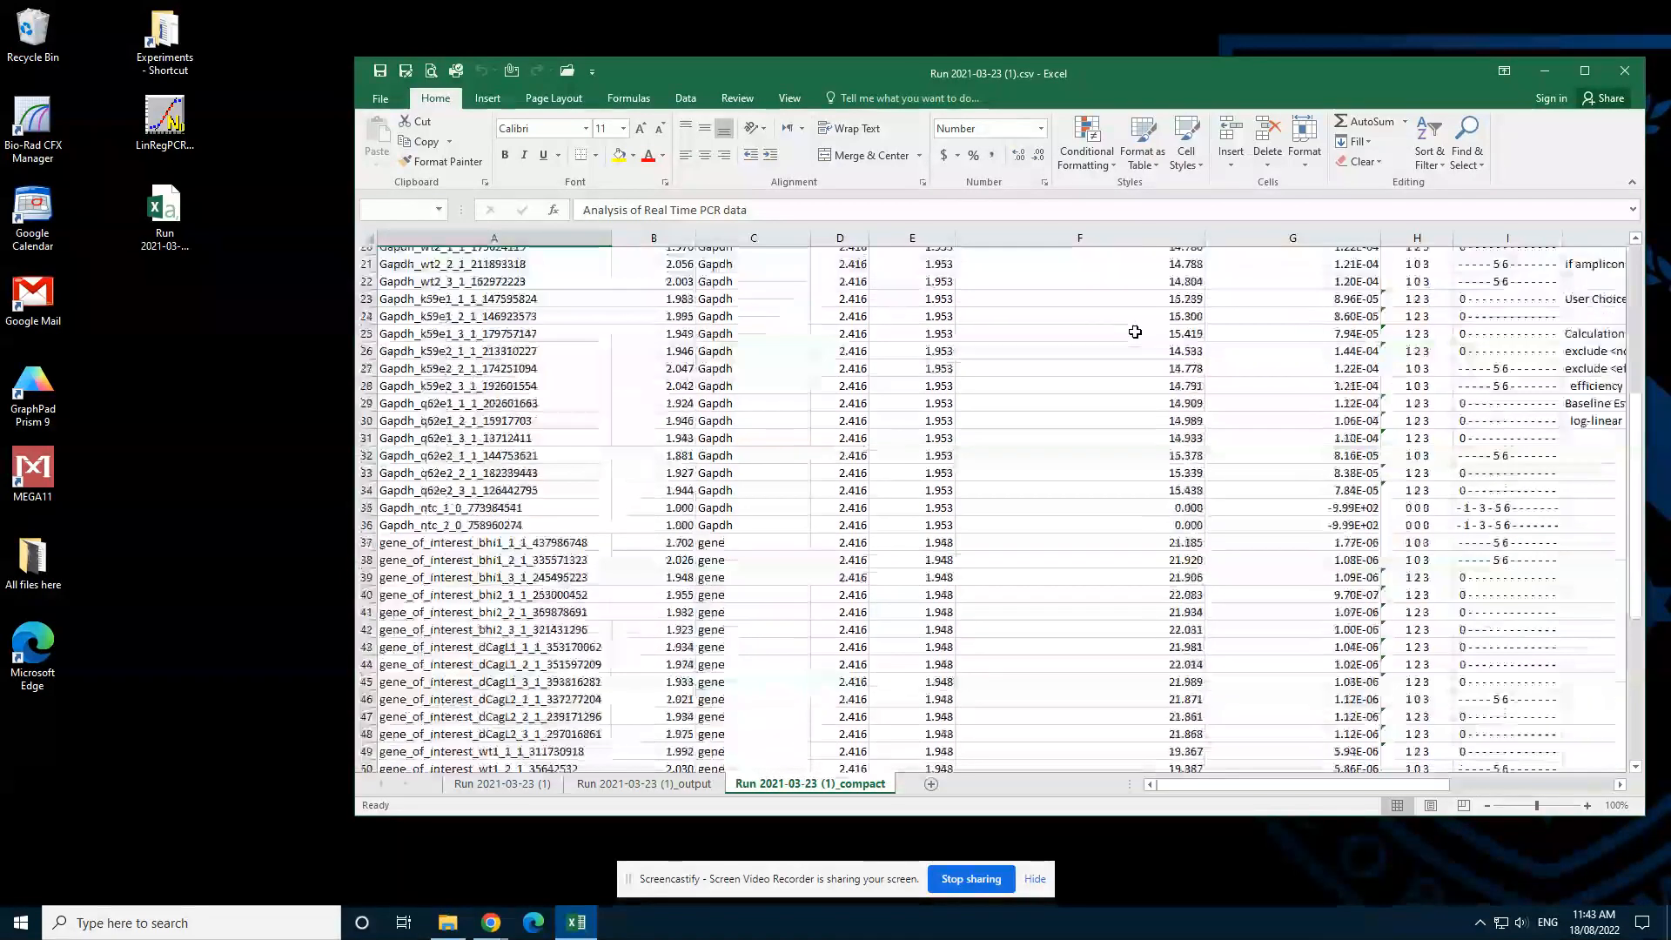
scroll(1136, 333, down, 2)
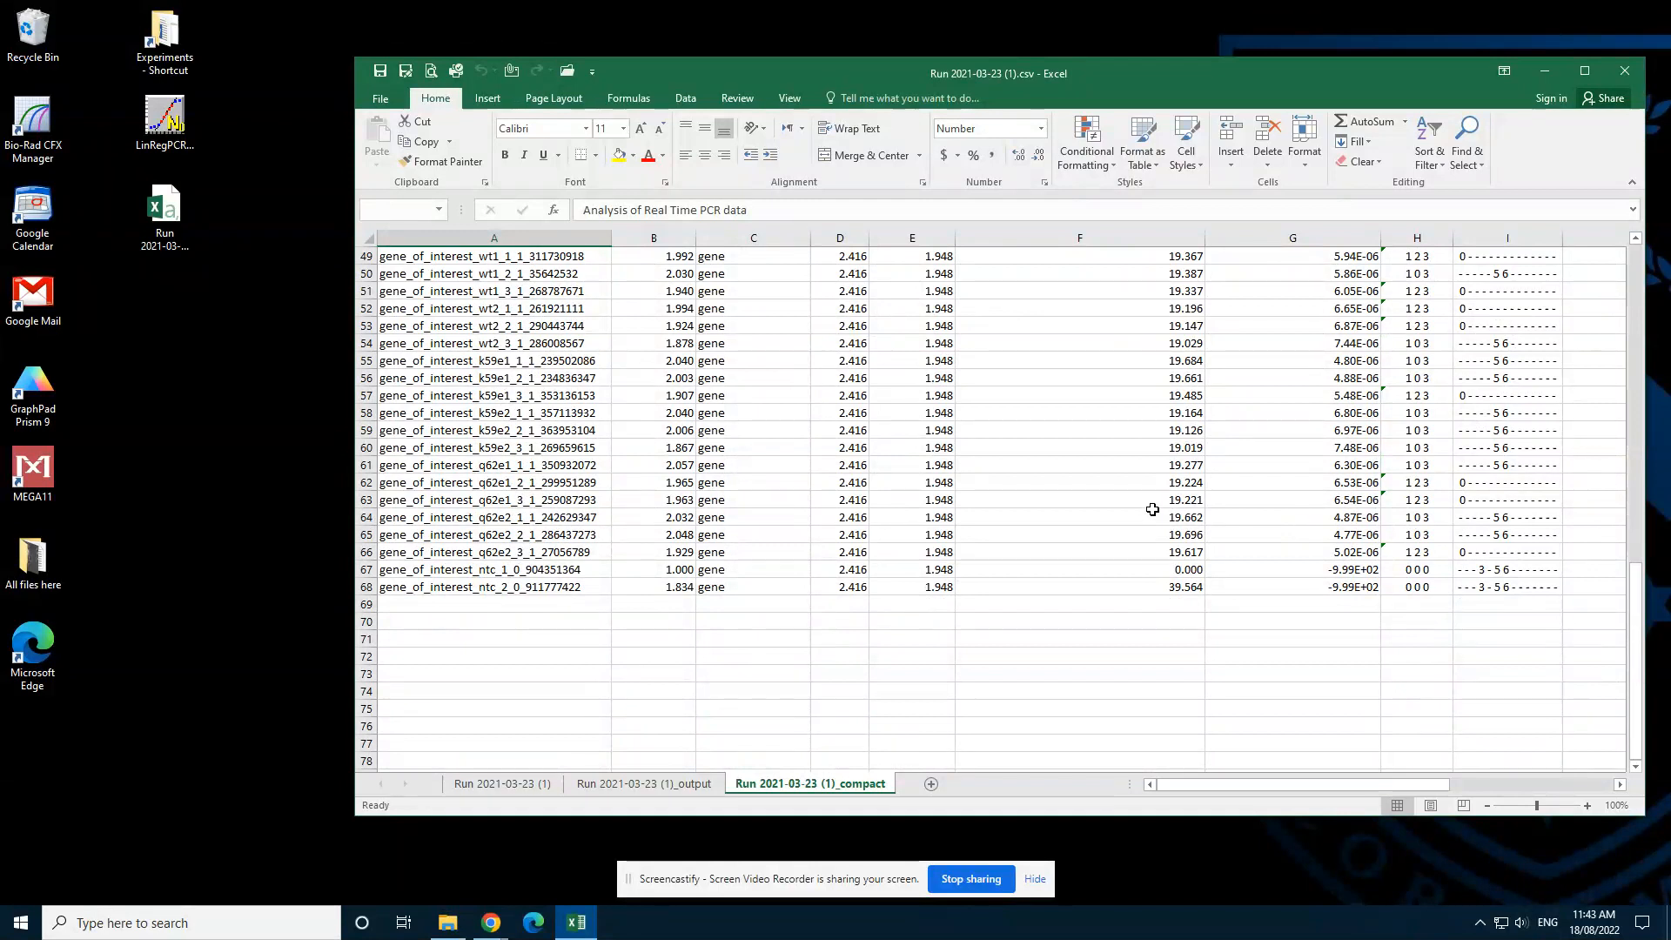
scroll(1153, 509, up, 12)
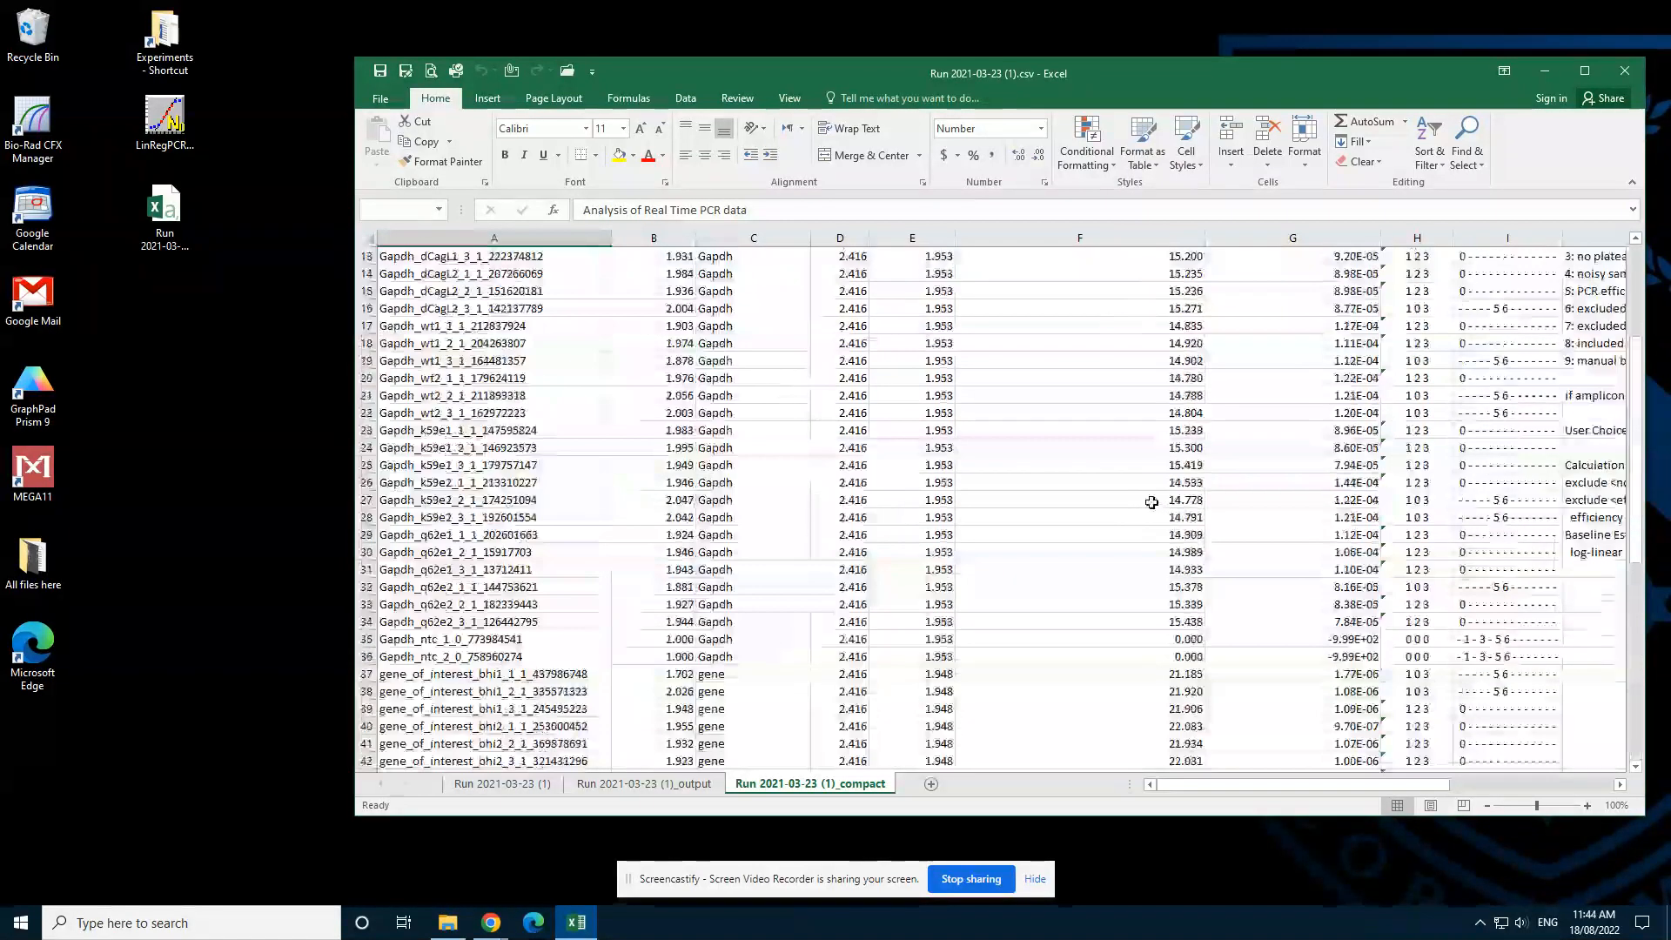
scroll(1152, 502, up, 4)
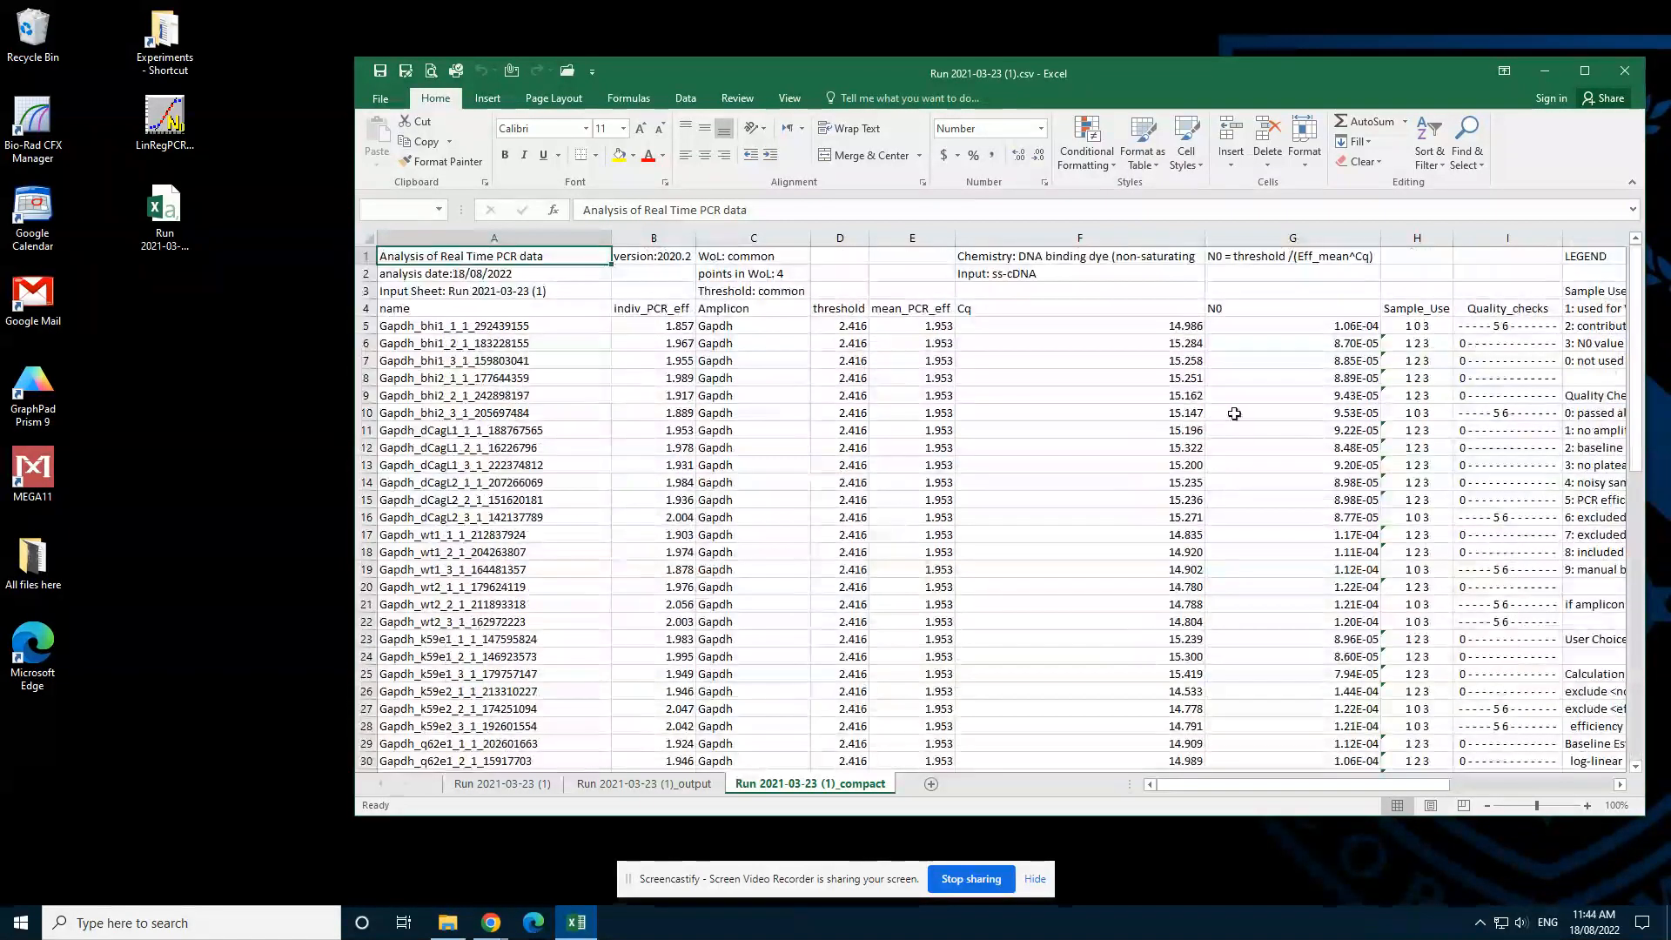
Check the Quality_checks column against the legend of sample use and quality check codes beside it.
click(1509, 310)
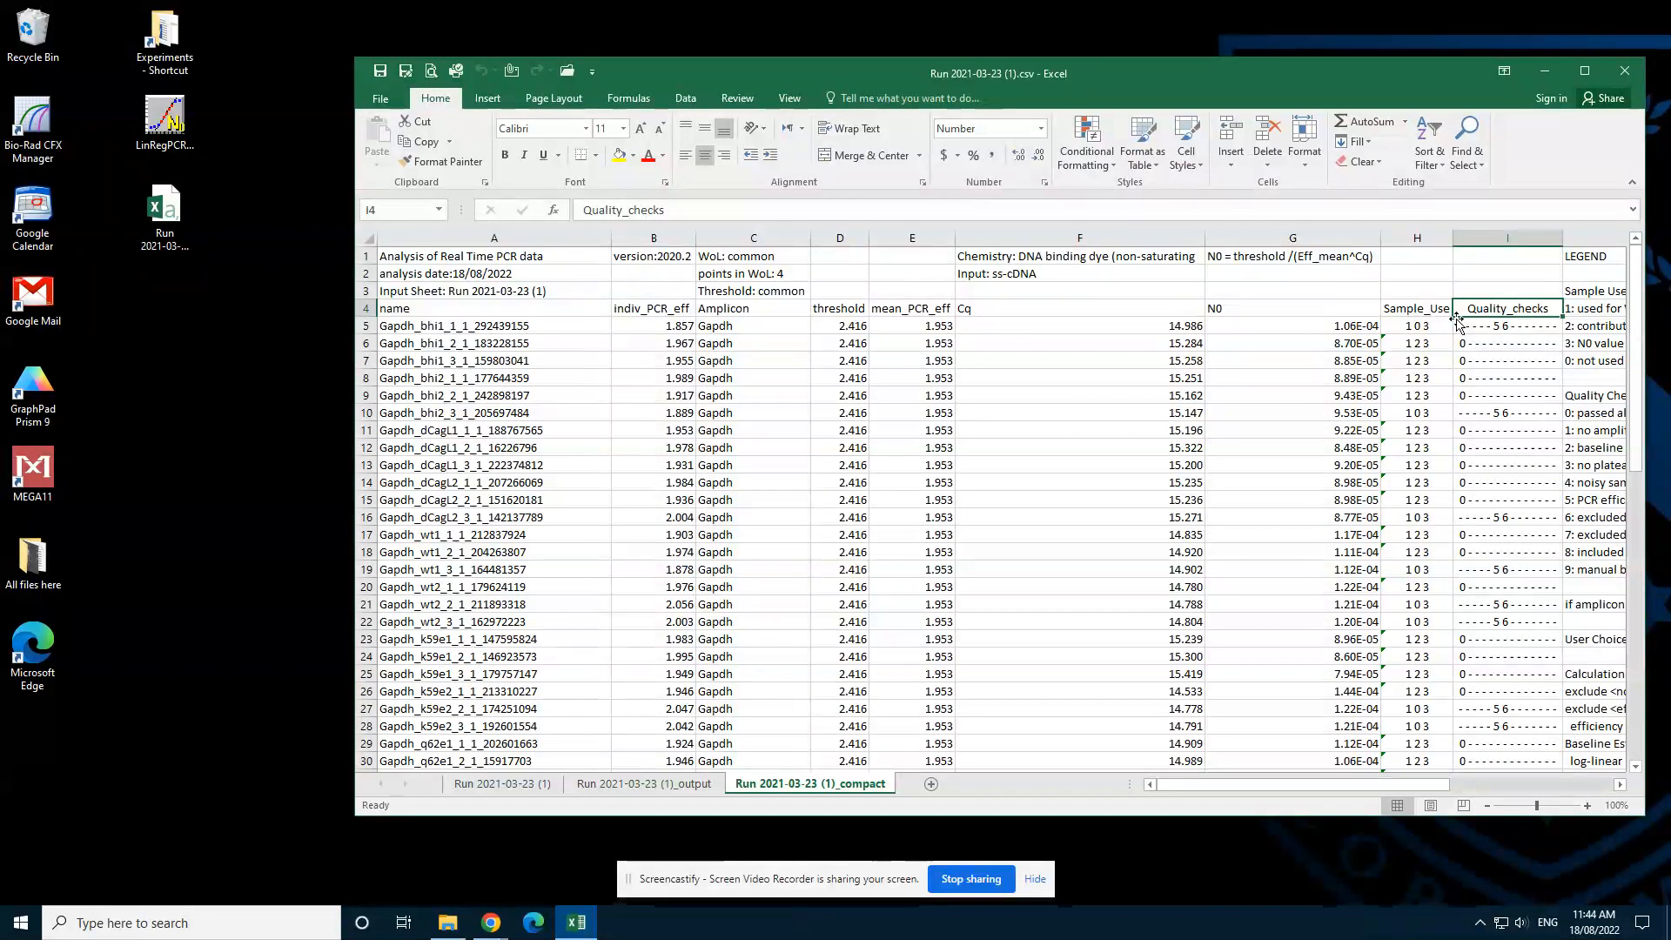
drag(1185, 785, 1244, 409)
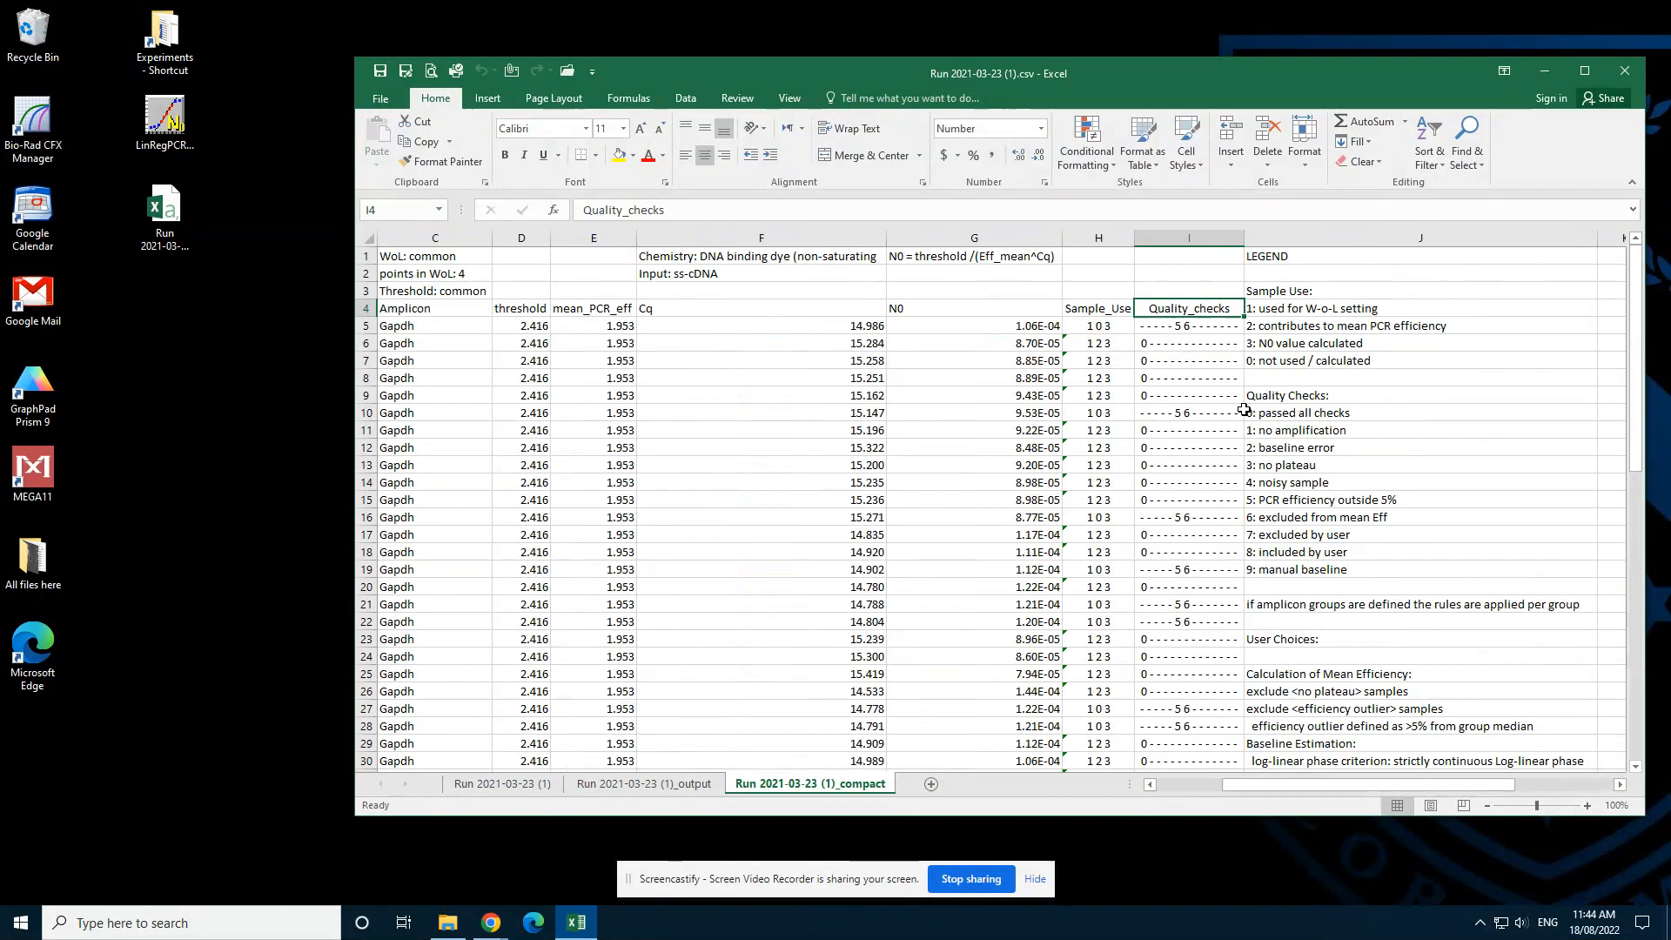
scroll(1335, 609, down, 4)
scroll(1324, 656, up, 4)
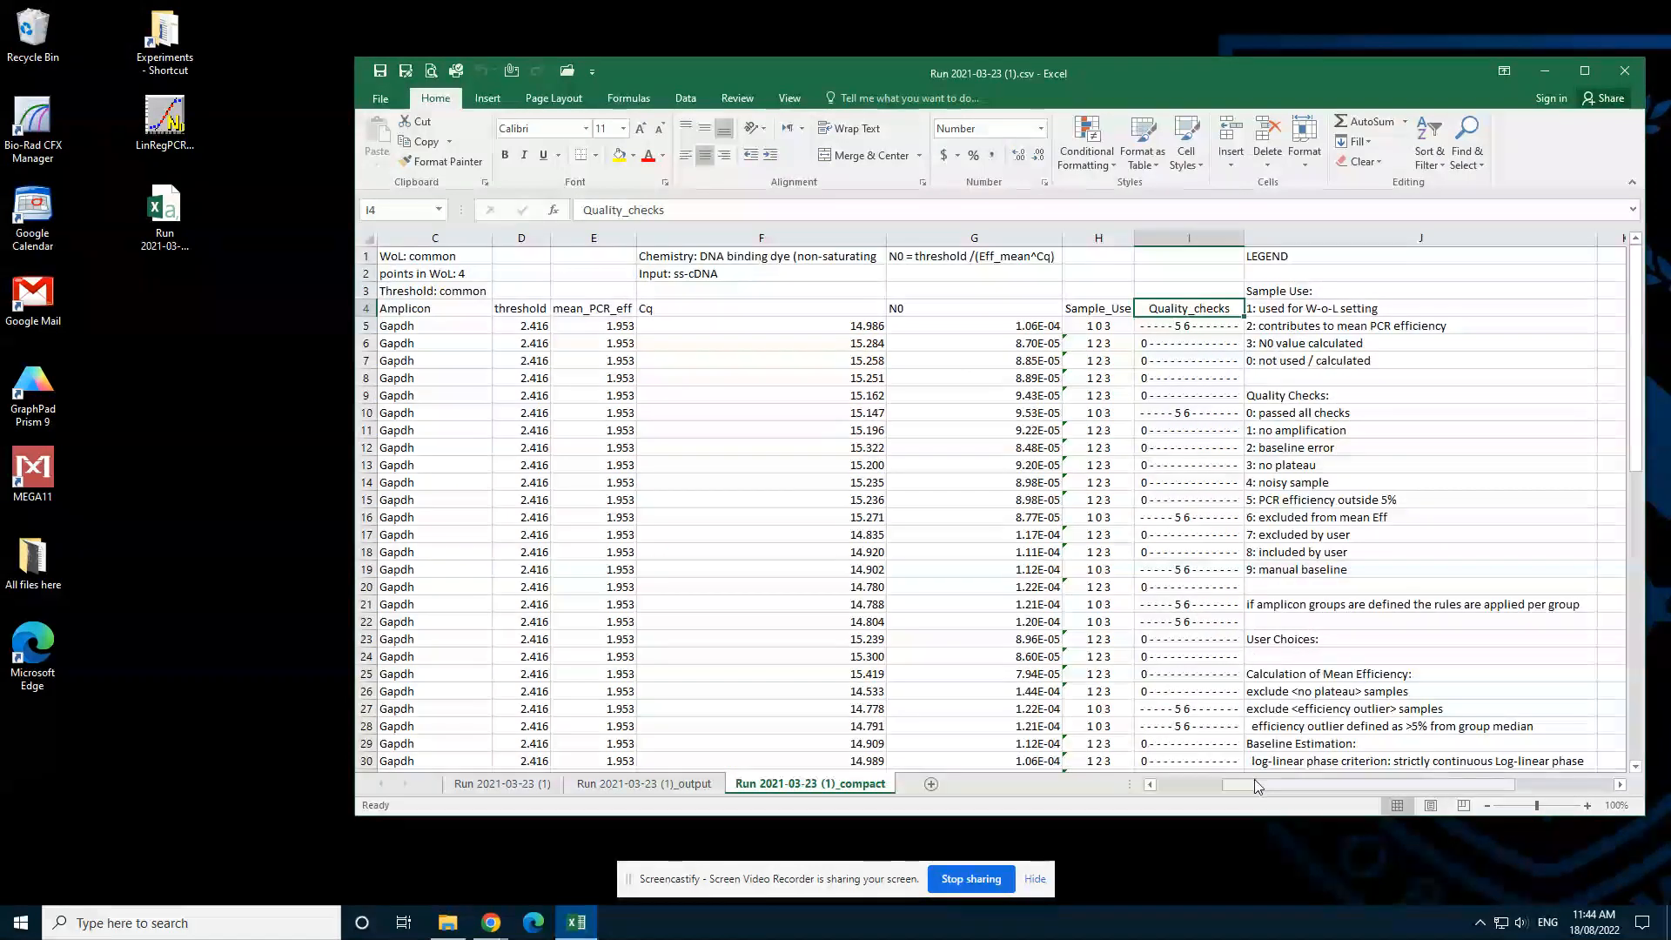
drag(1255, 780, 1189, 782)
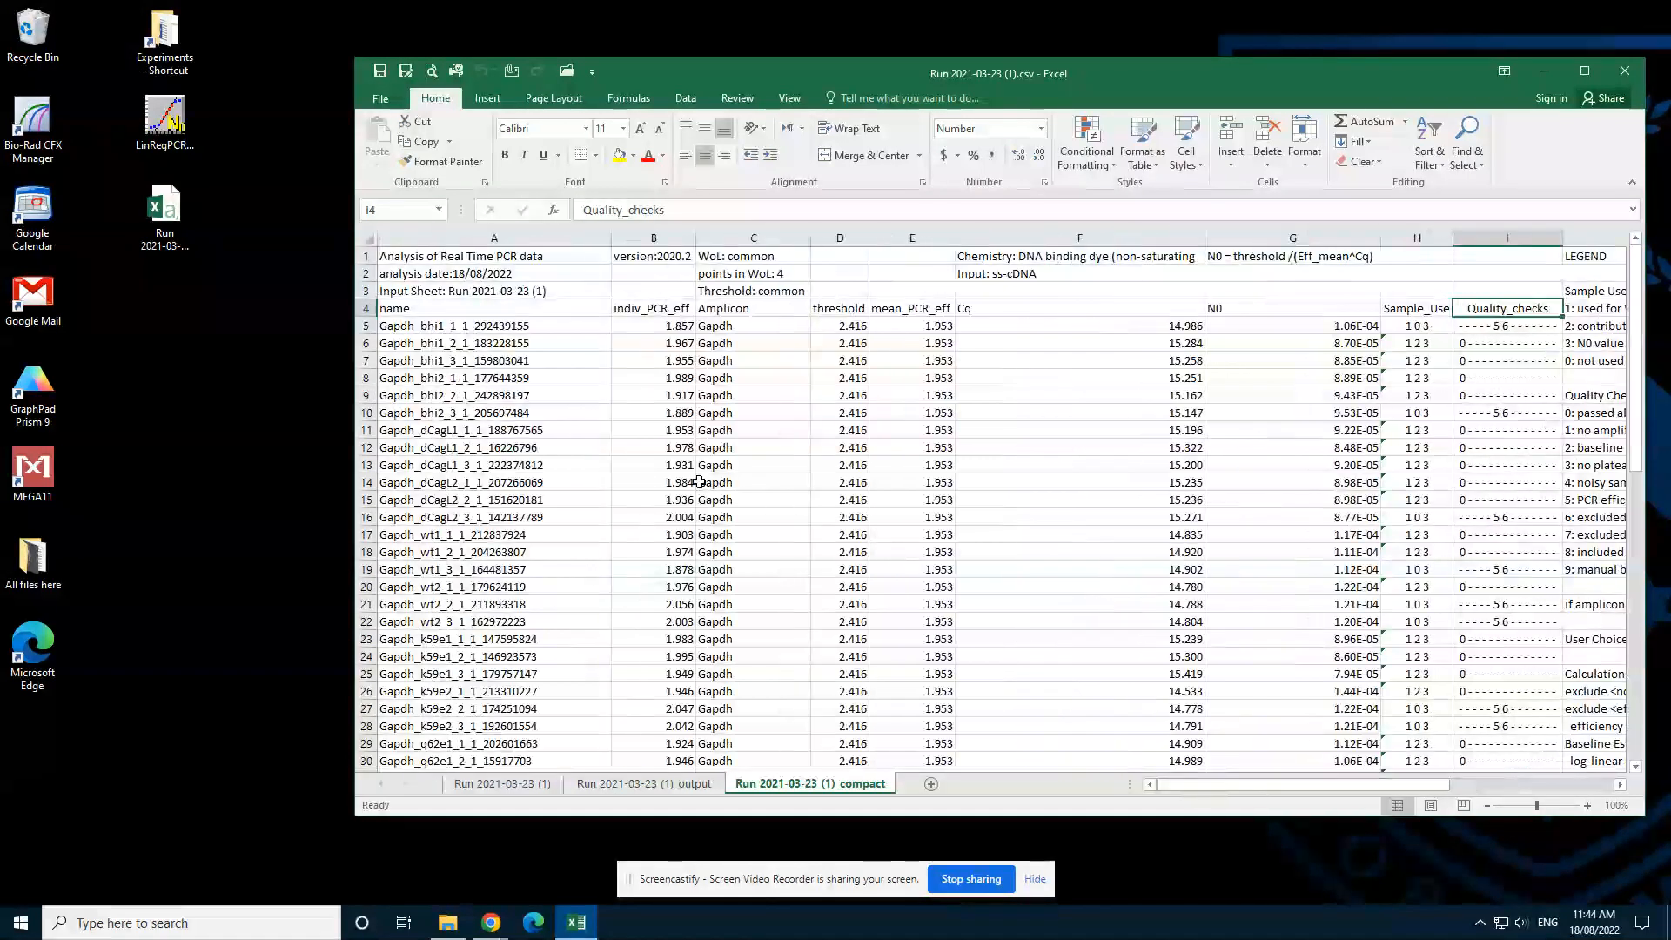
Add a new worksheet after the compact results sheet and name it "calculations".
click(930, 785)
right_click(924, 784)
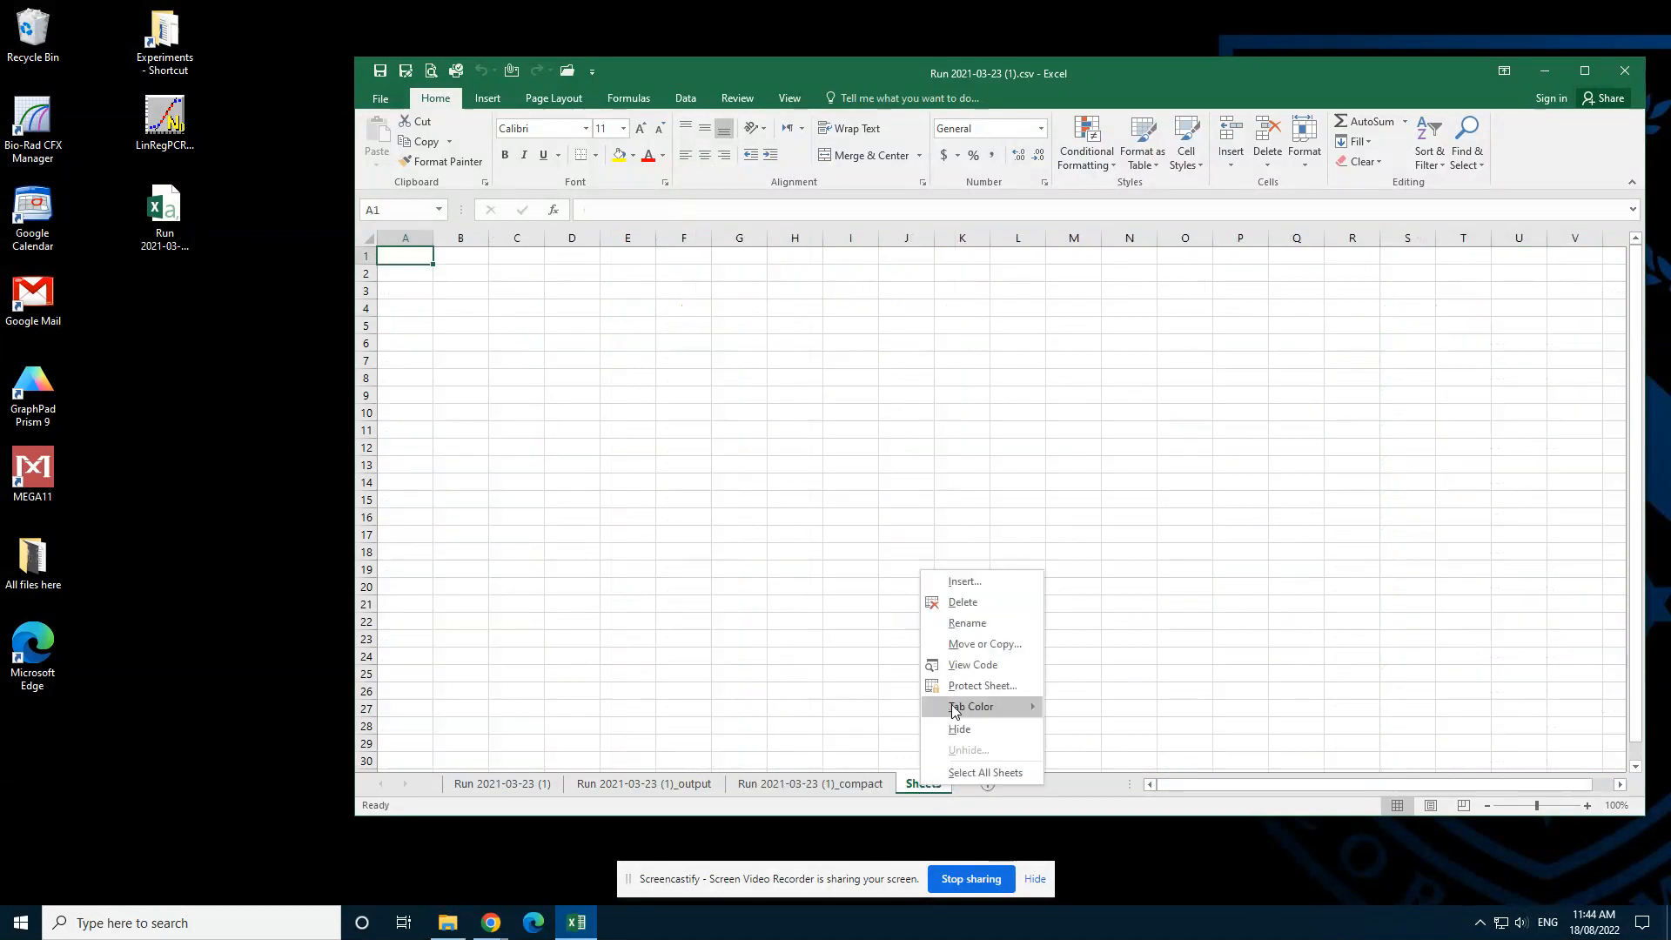
click(959, 623)
text(calcu)
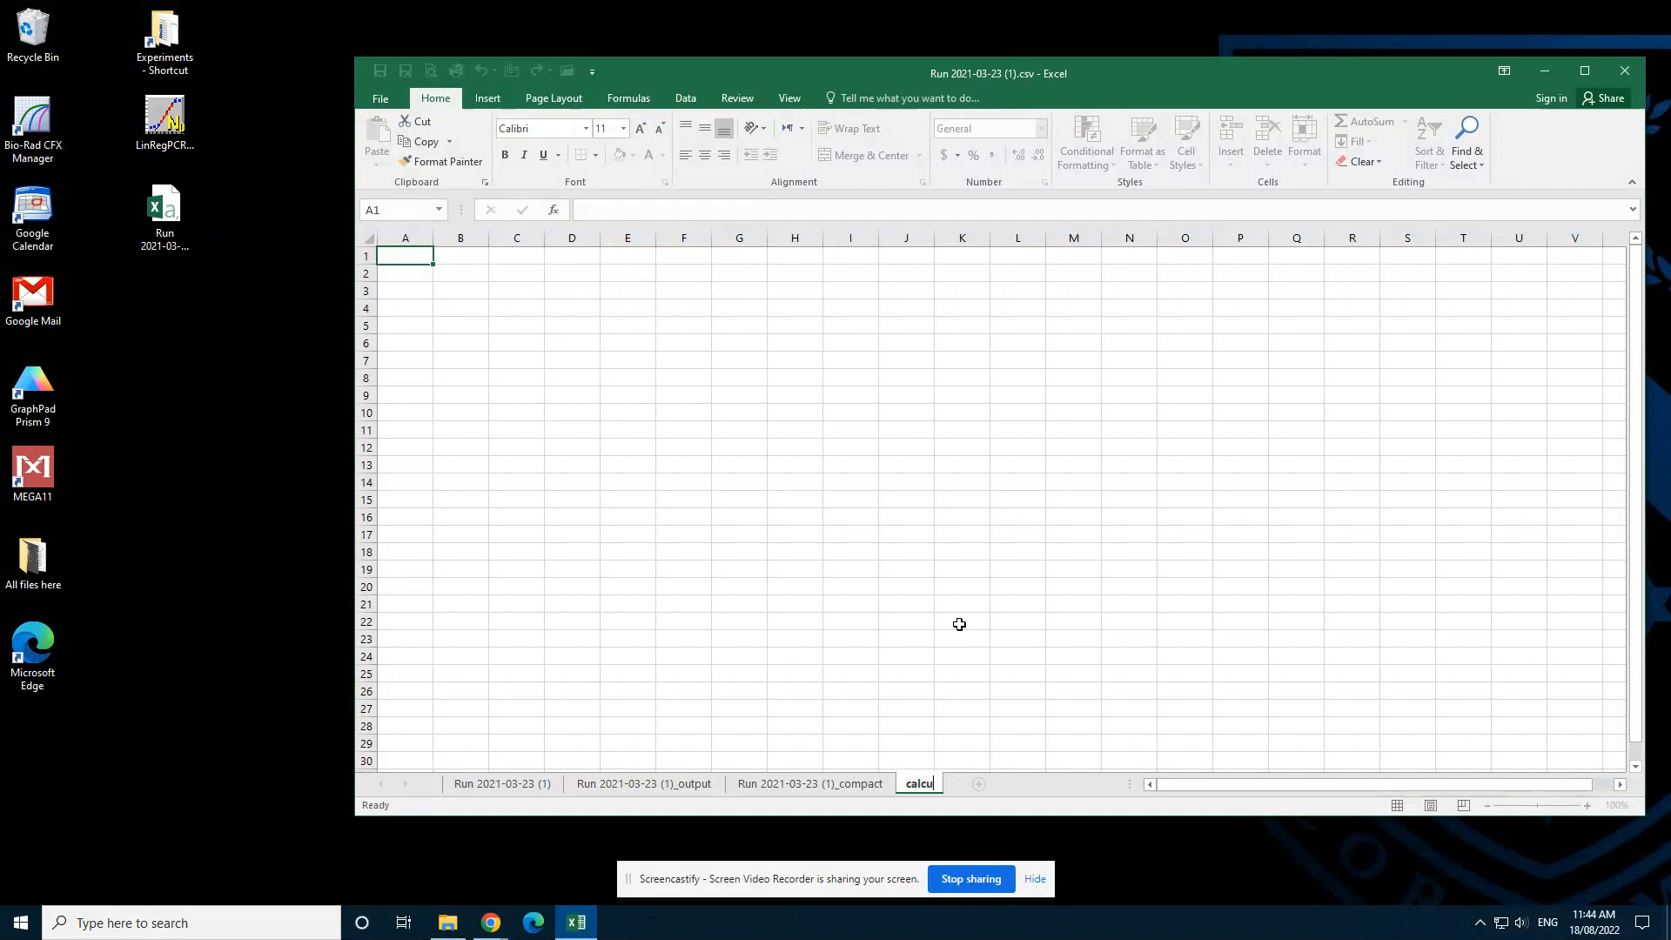
text(latio)
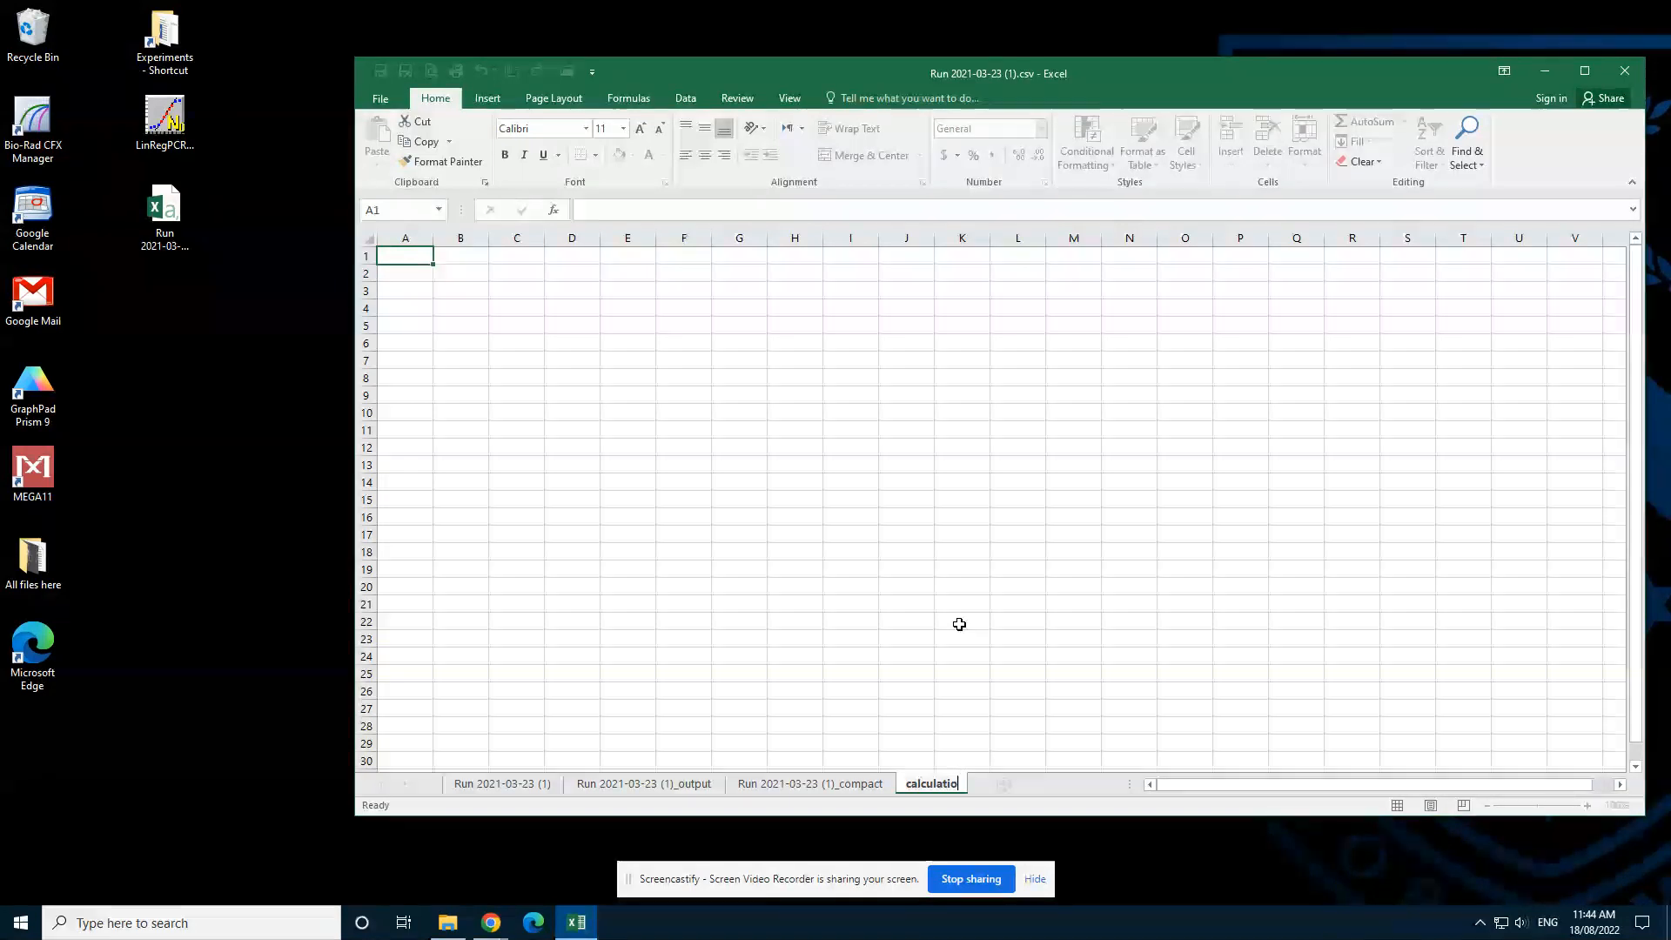
text(ns)
key(Return)
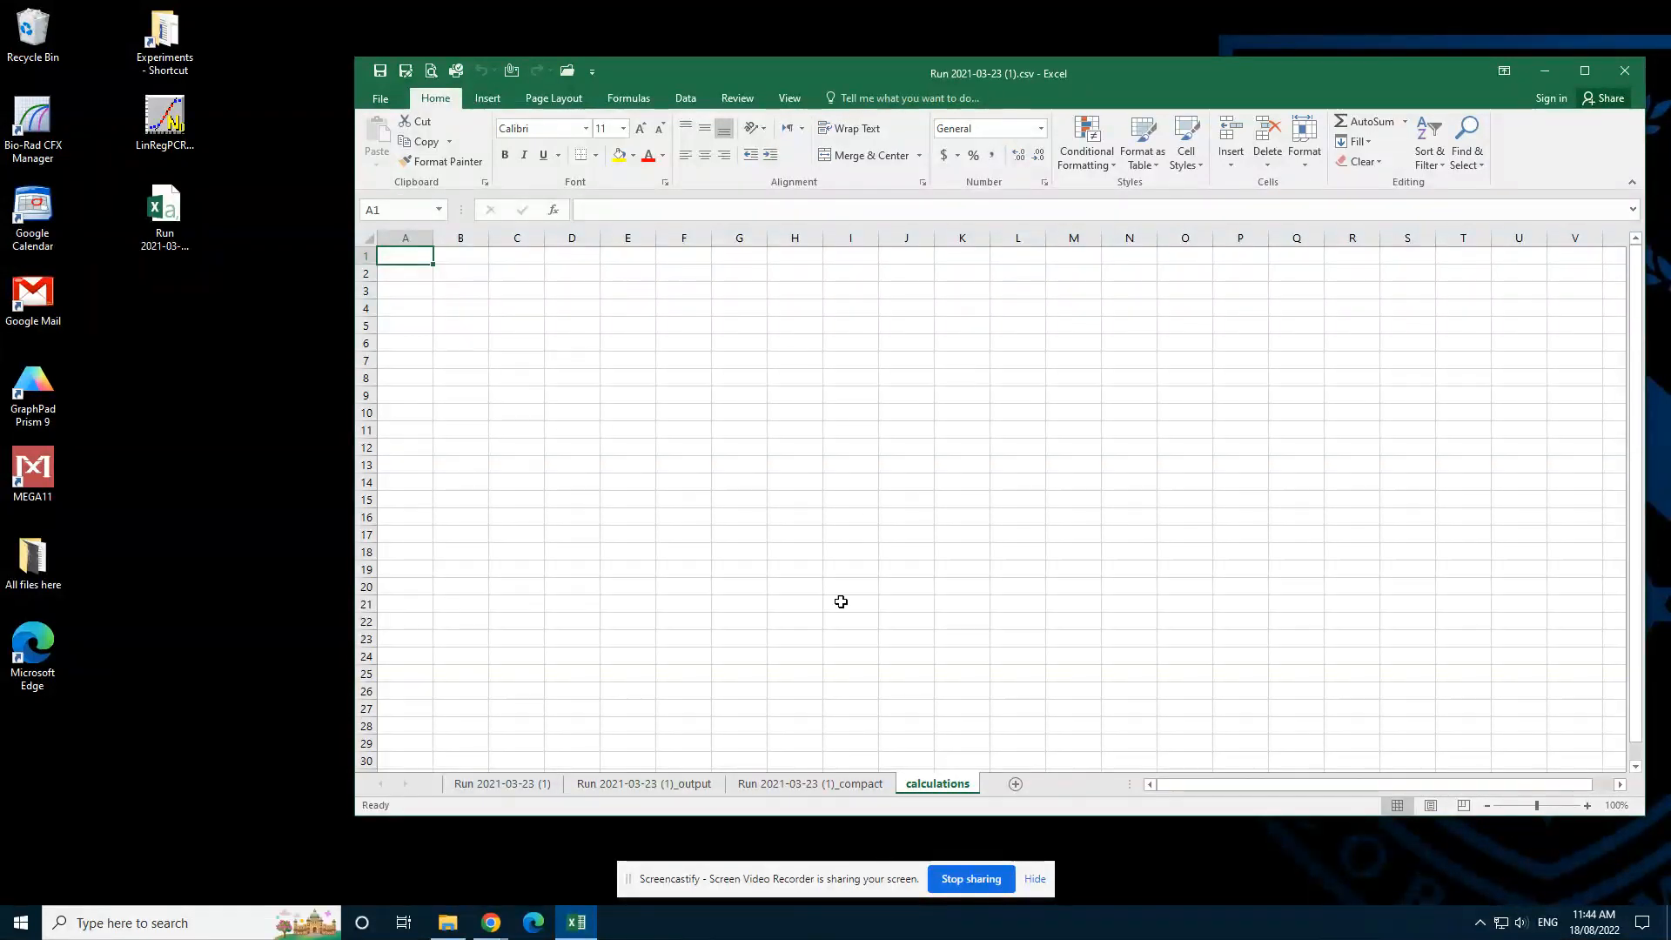
Return to the compact results sheet and save the workbook to the Desktop as an Excel Workbook (*.xlsx), keeping its file name.
click(841, 784)
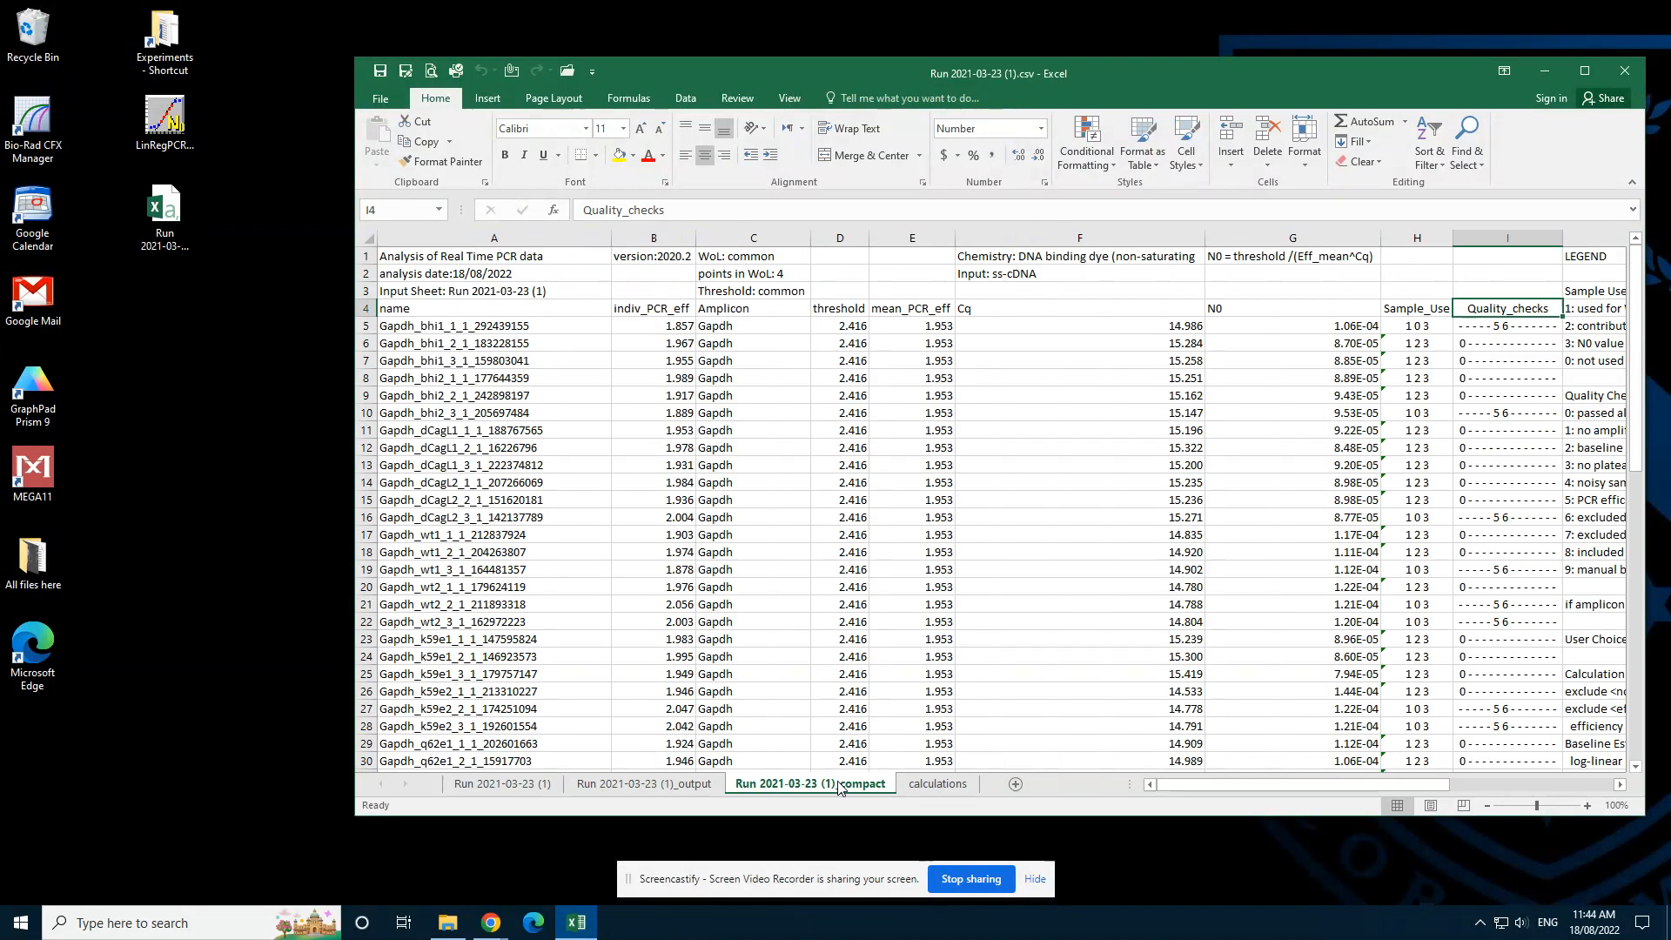
click(381, 98)
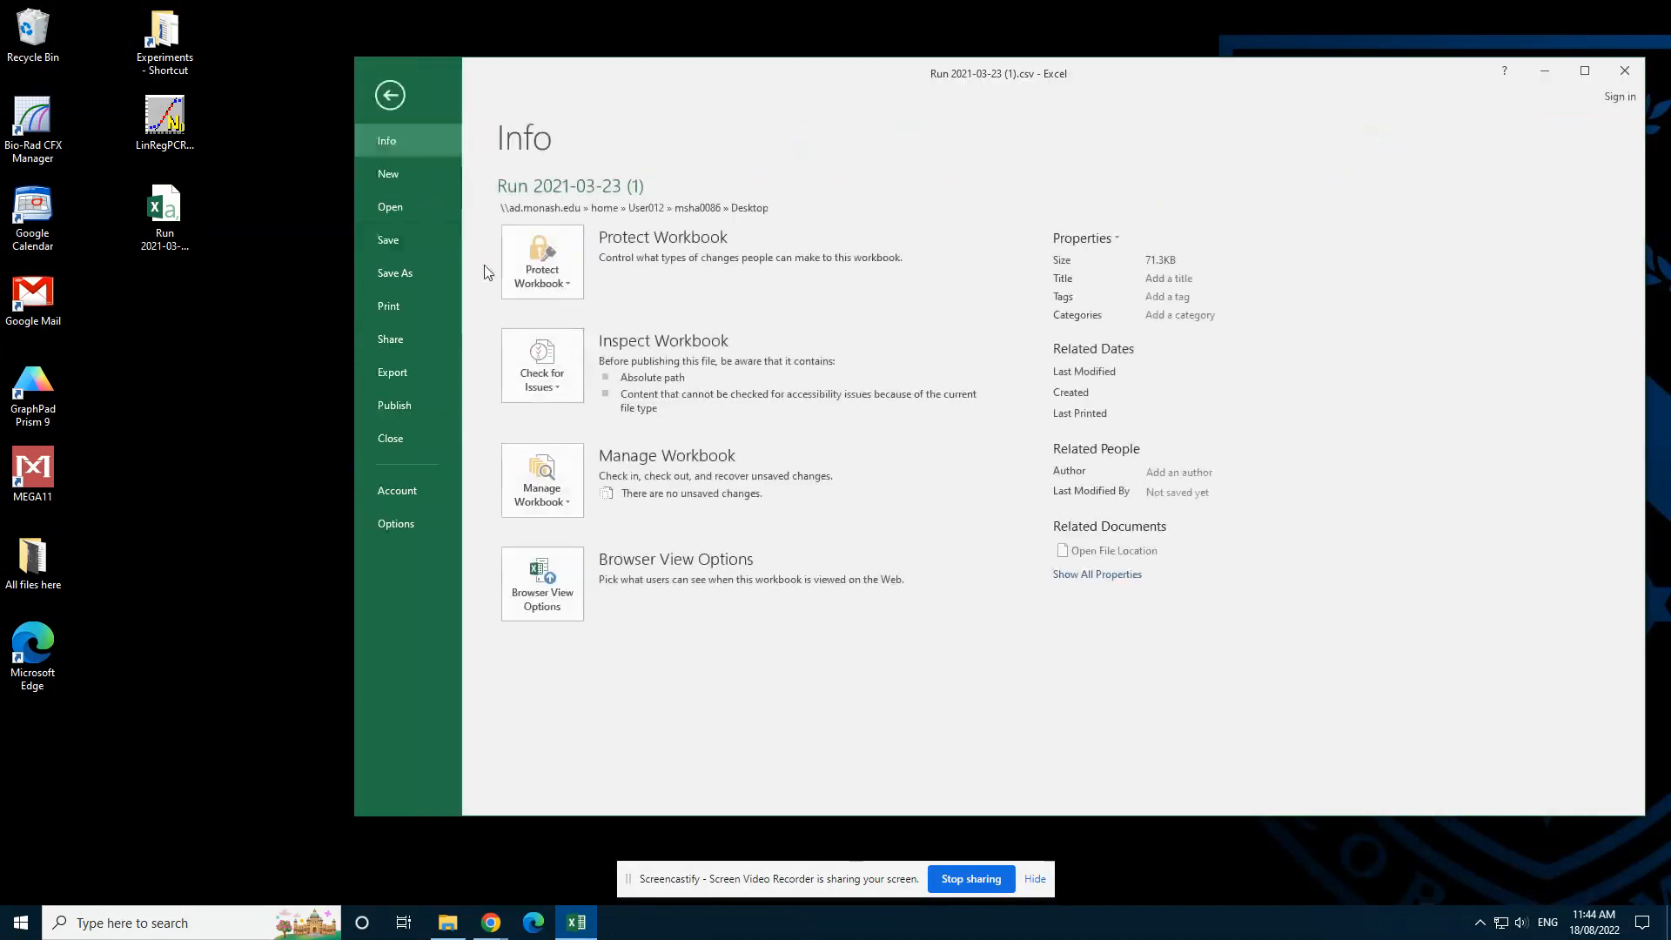
click(407, 270)
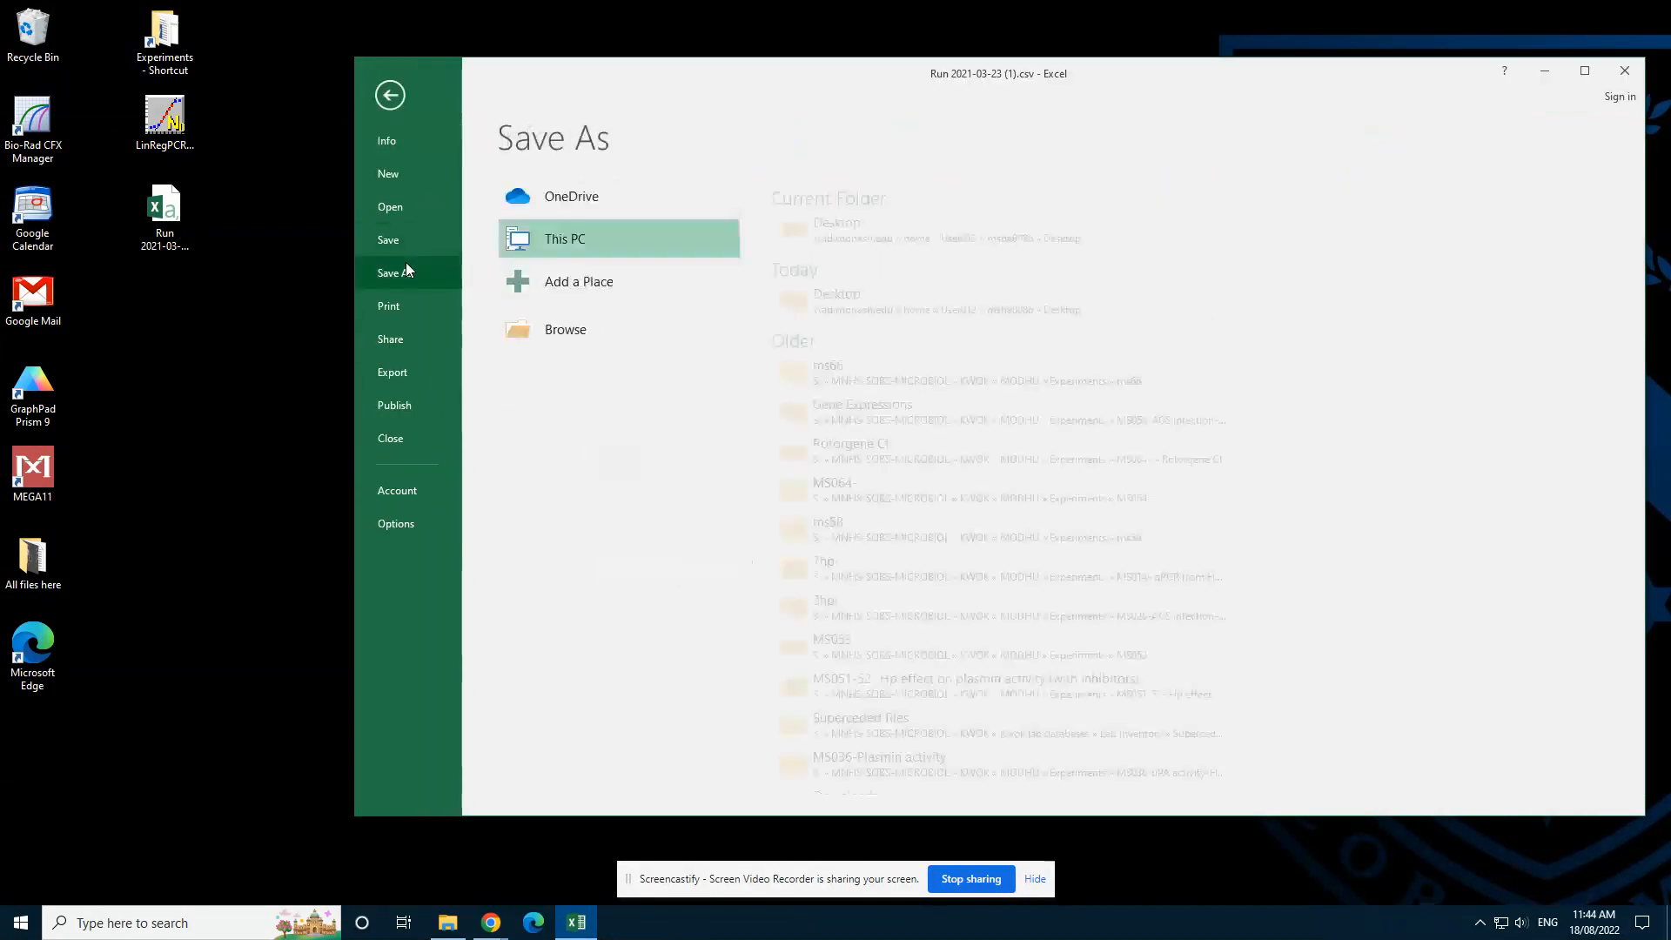
click(849, 235)
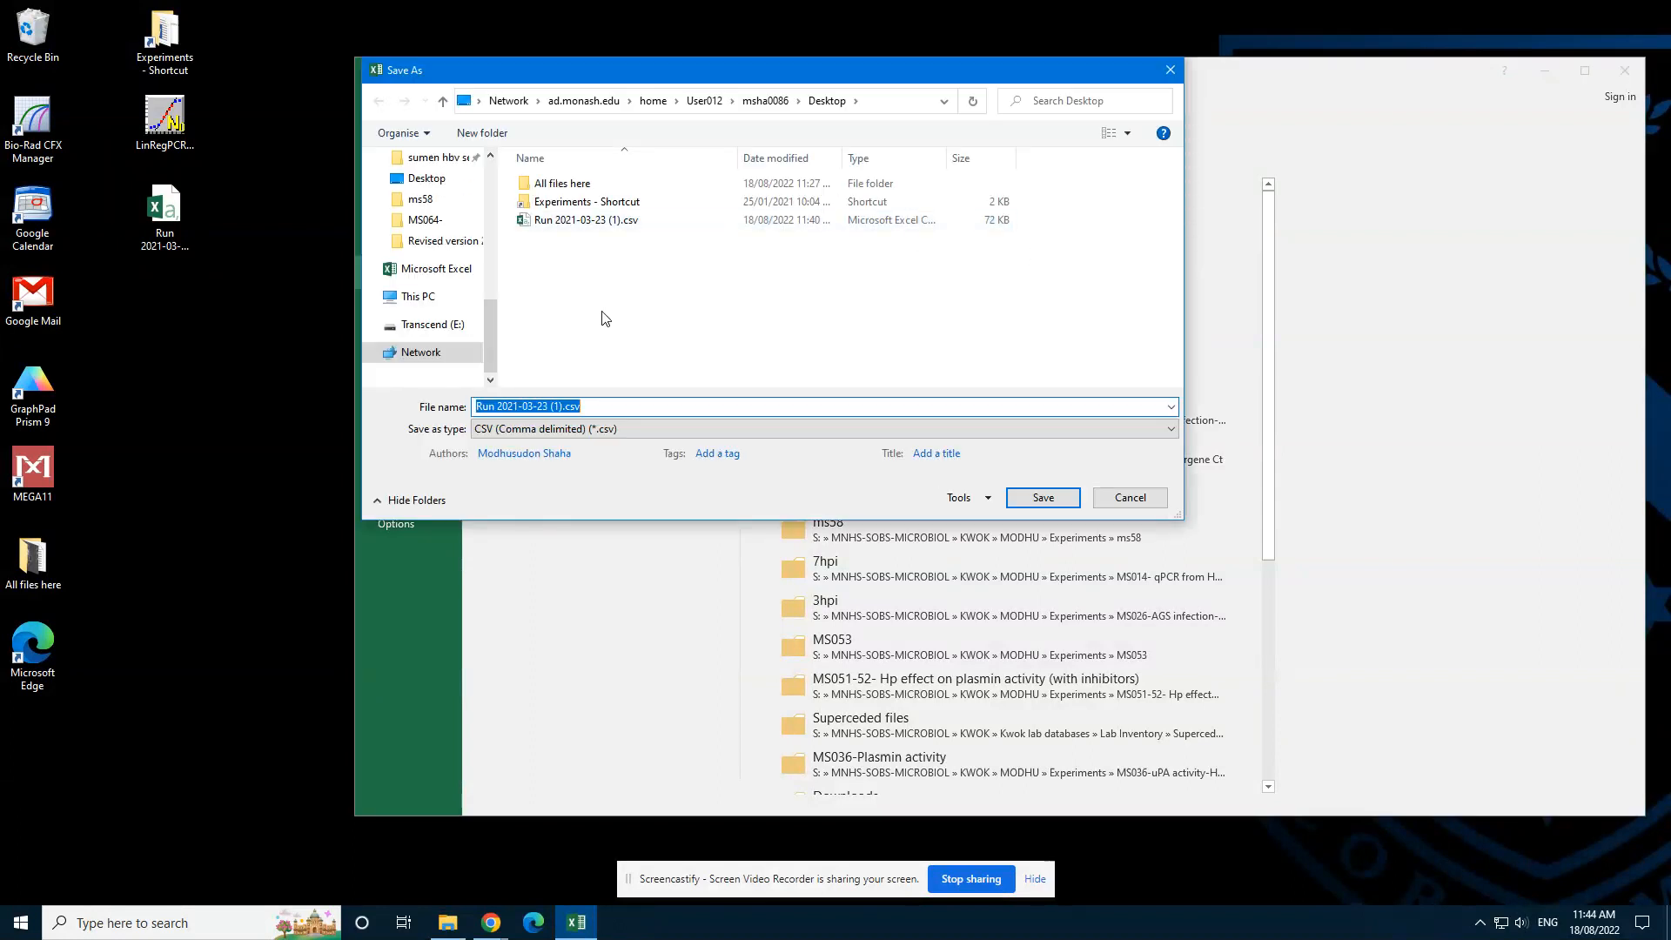
click(608, 429)
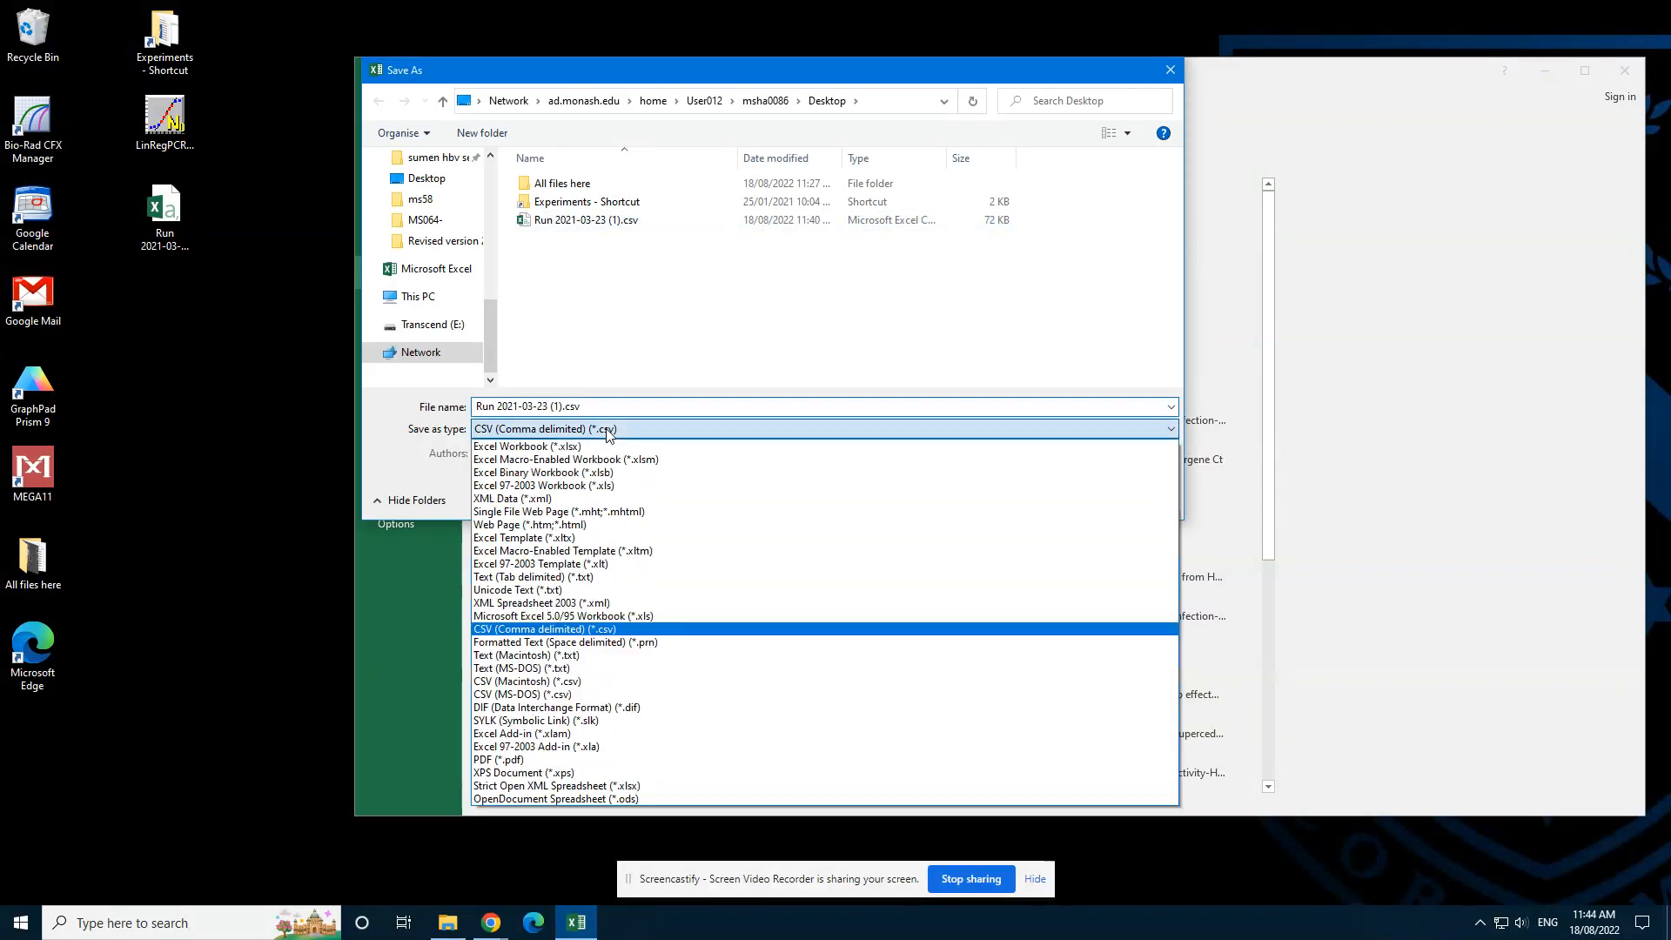
click(530, 446)
click(1047, 525)
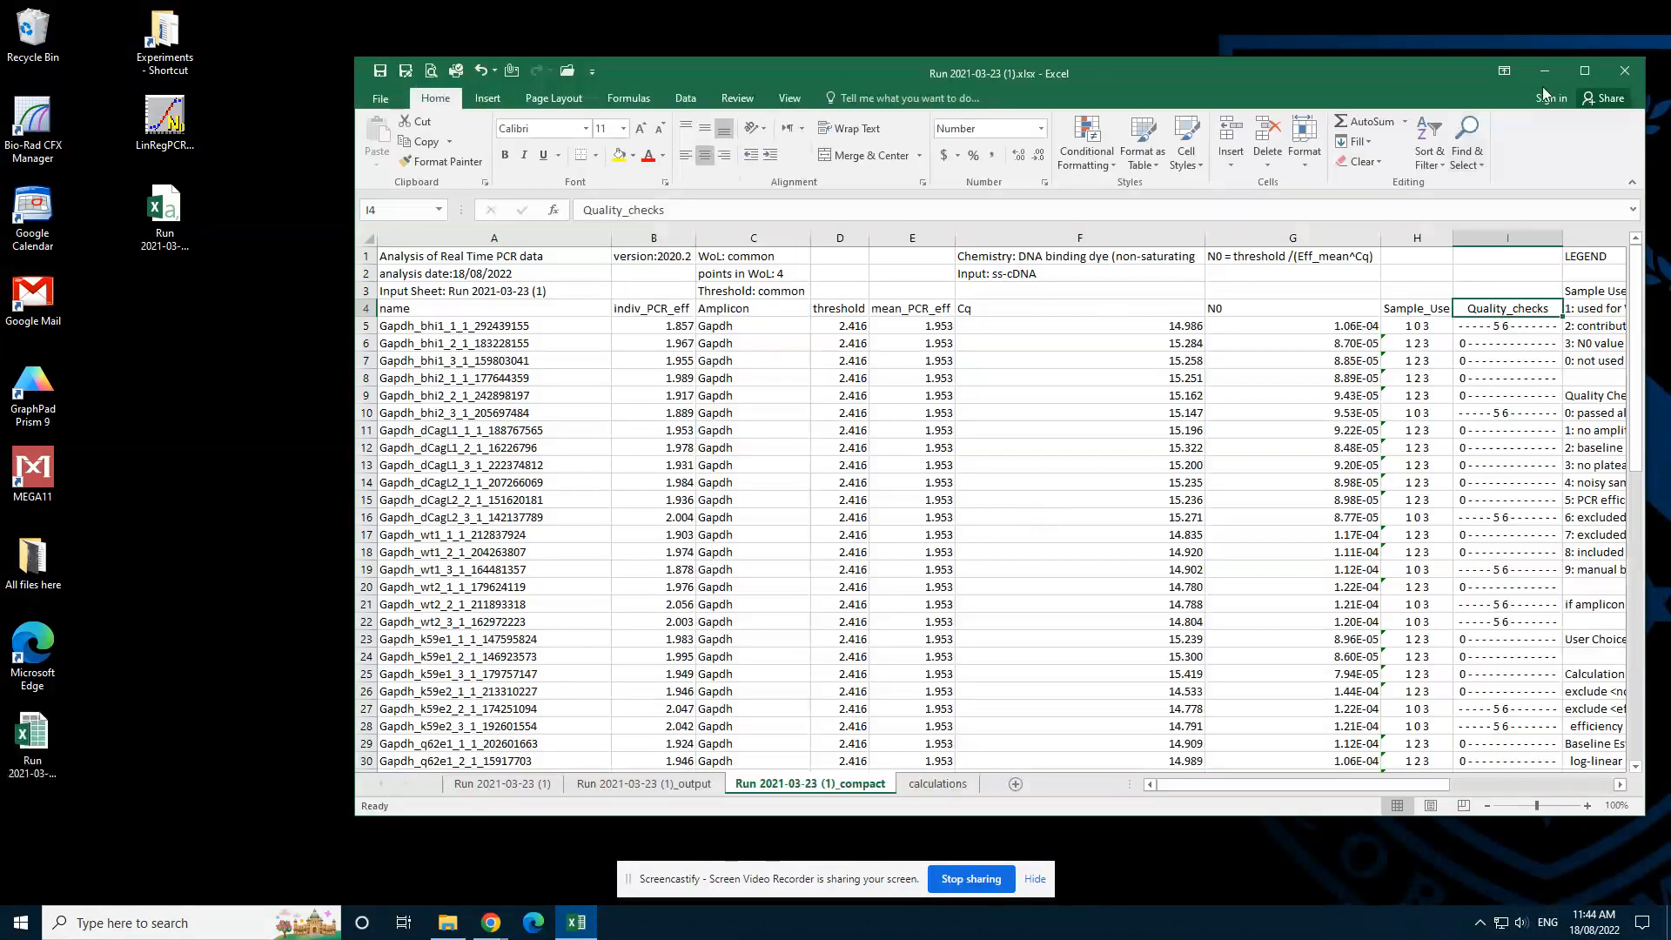
Close the workbook and reopen the saved xlsx copy from the desktop to check its sheets, closing it again when done.
click(1624, 71)
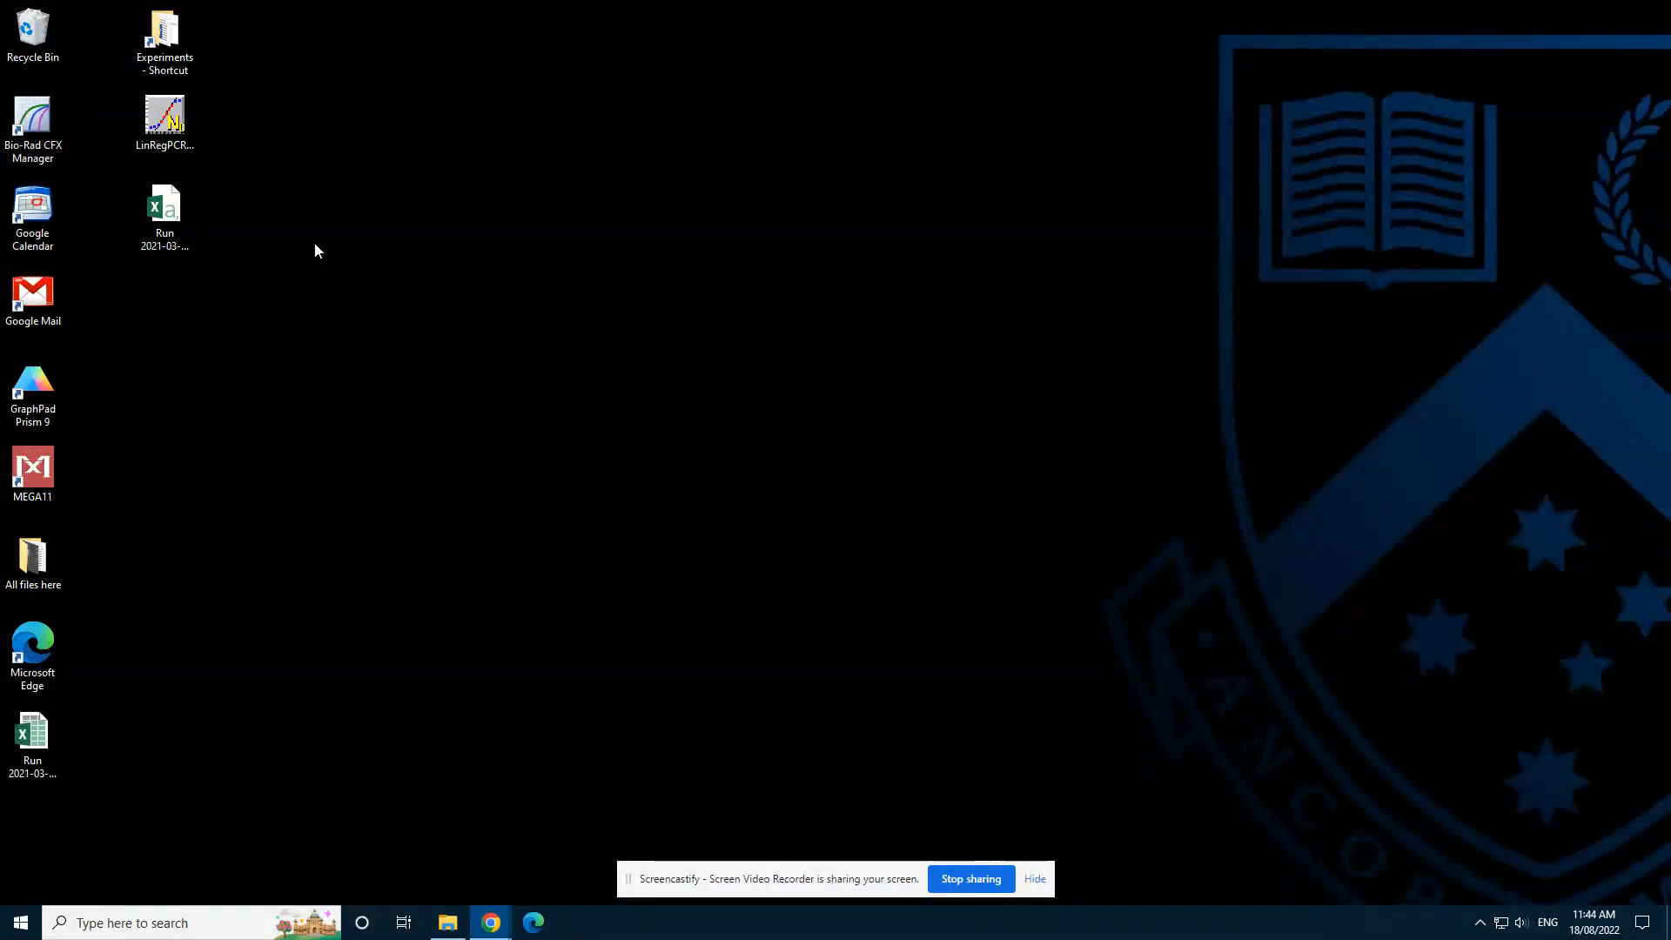
double_click(39, 745)
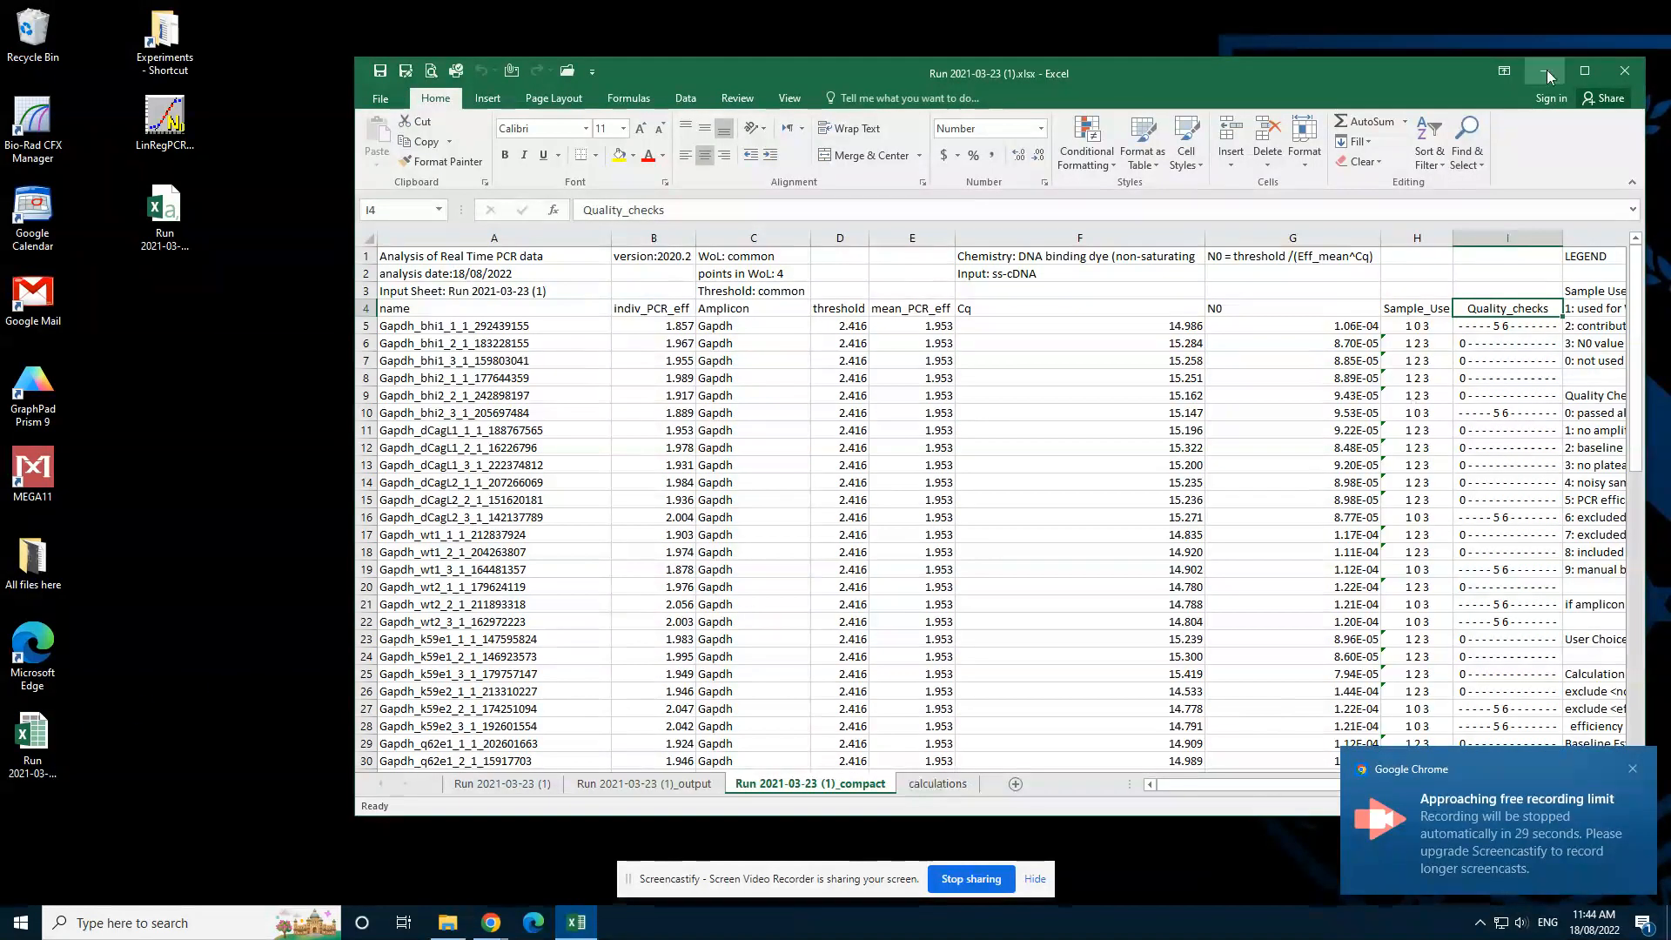
click(1621, 75)
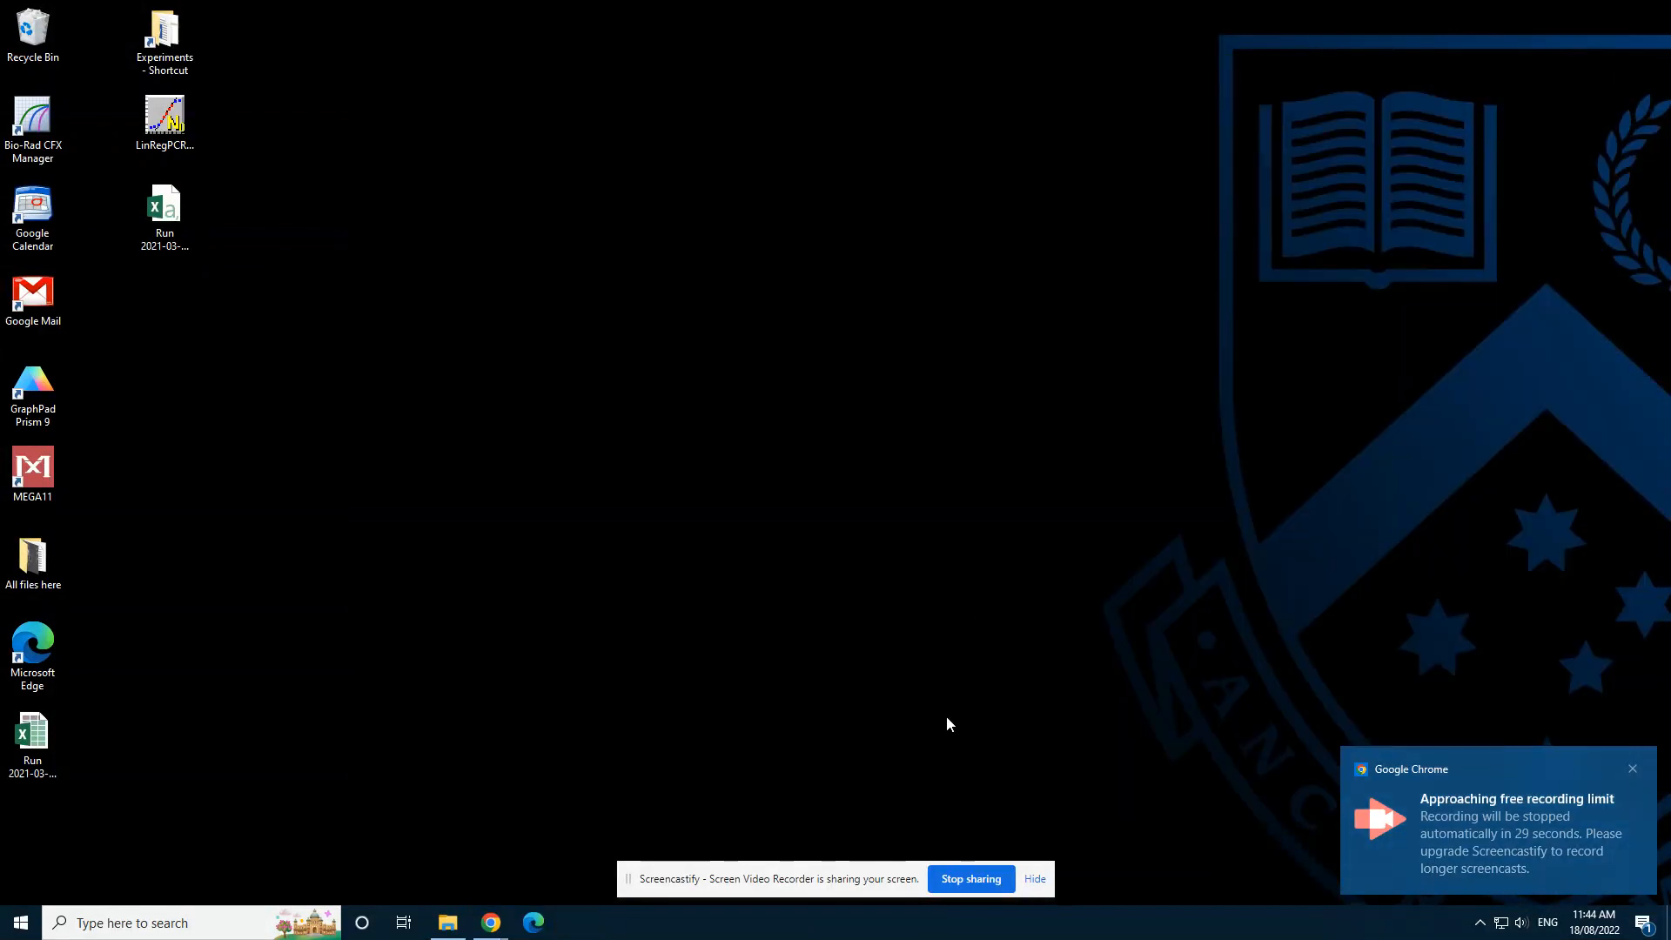